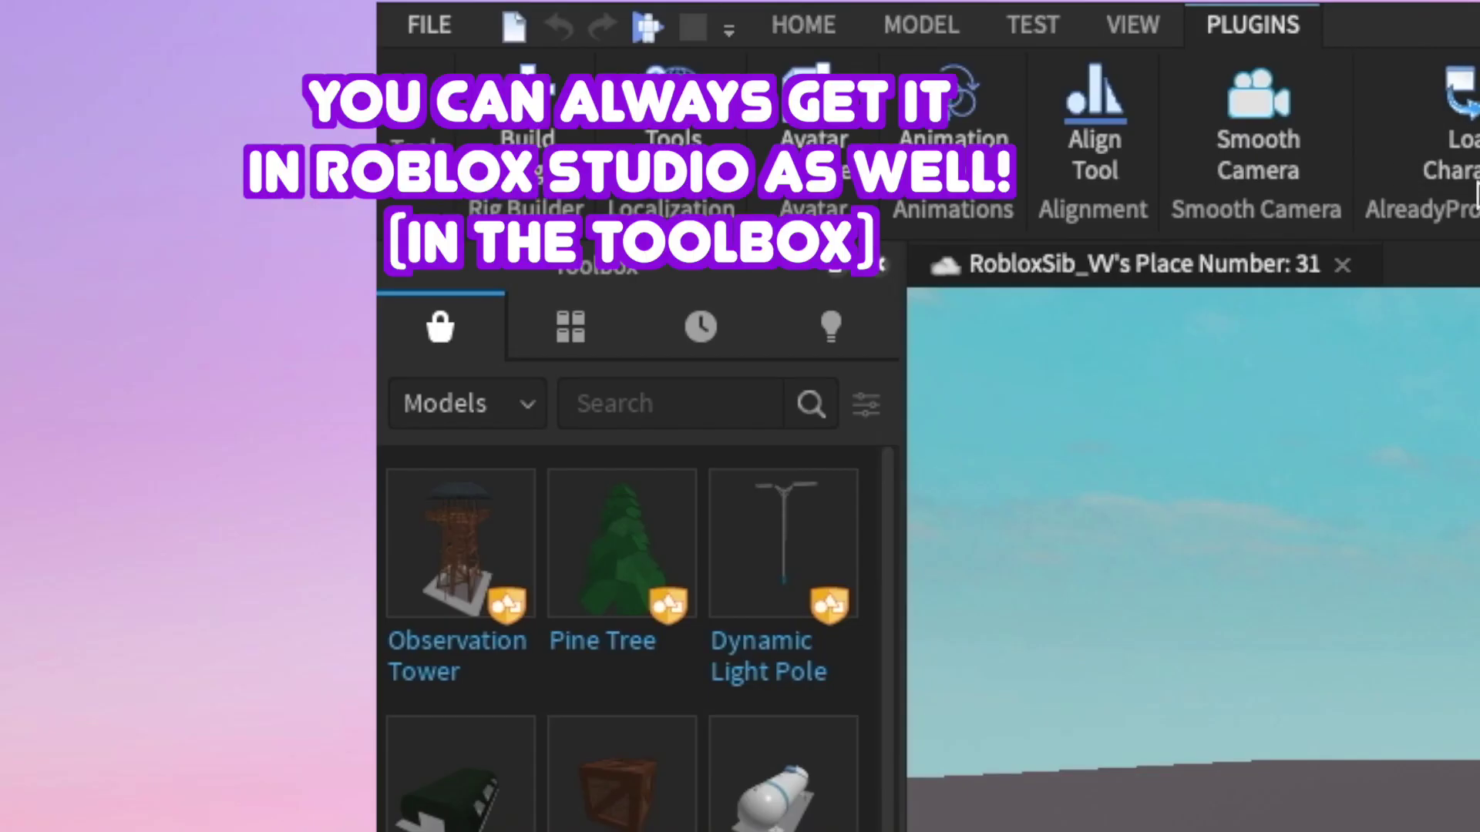
# - Search the Toolbox plugins for 'load character'
pyautogui.click(524, 402)
pyautogui.click(474, 643)
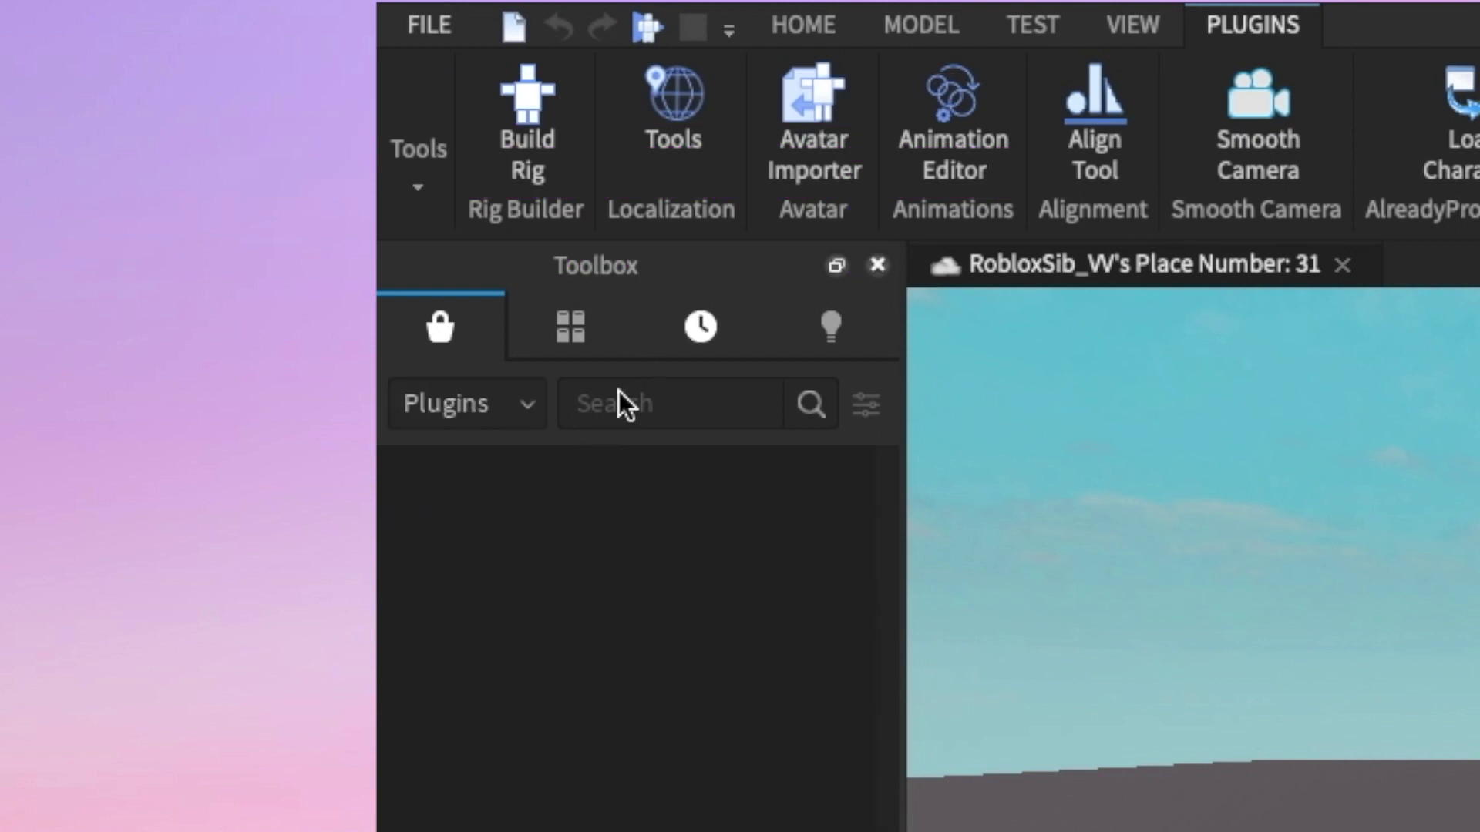
pyautogui.click(595, 422)
pyautogui.write('load')
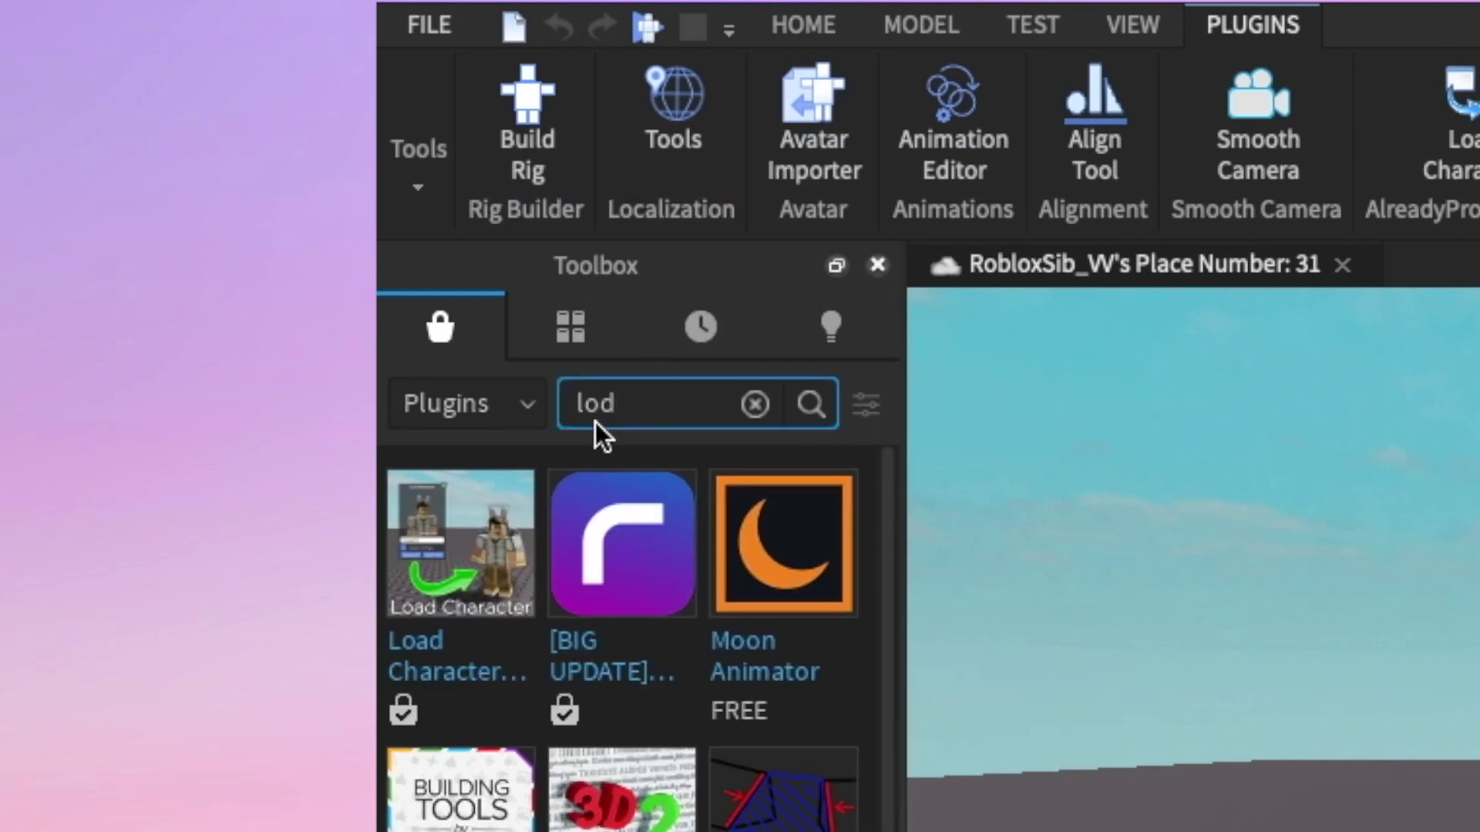
pyautogui.write(' character')
pyautogui.press('Return')
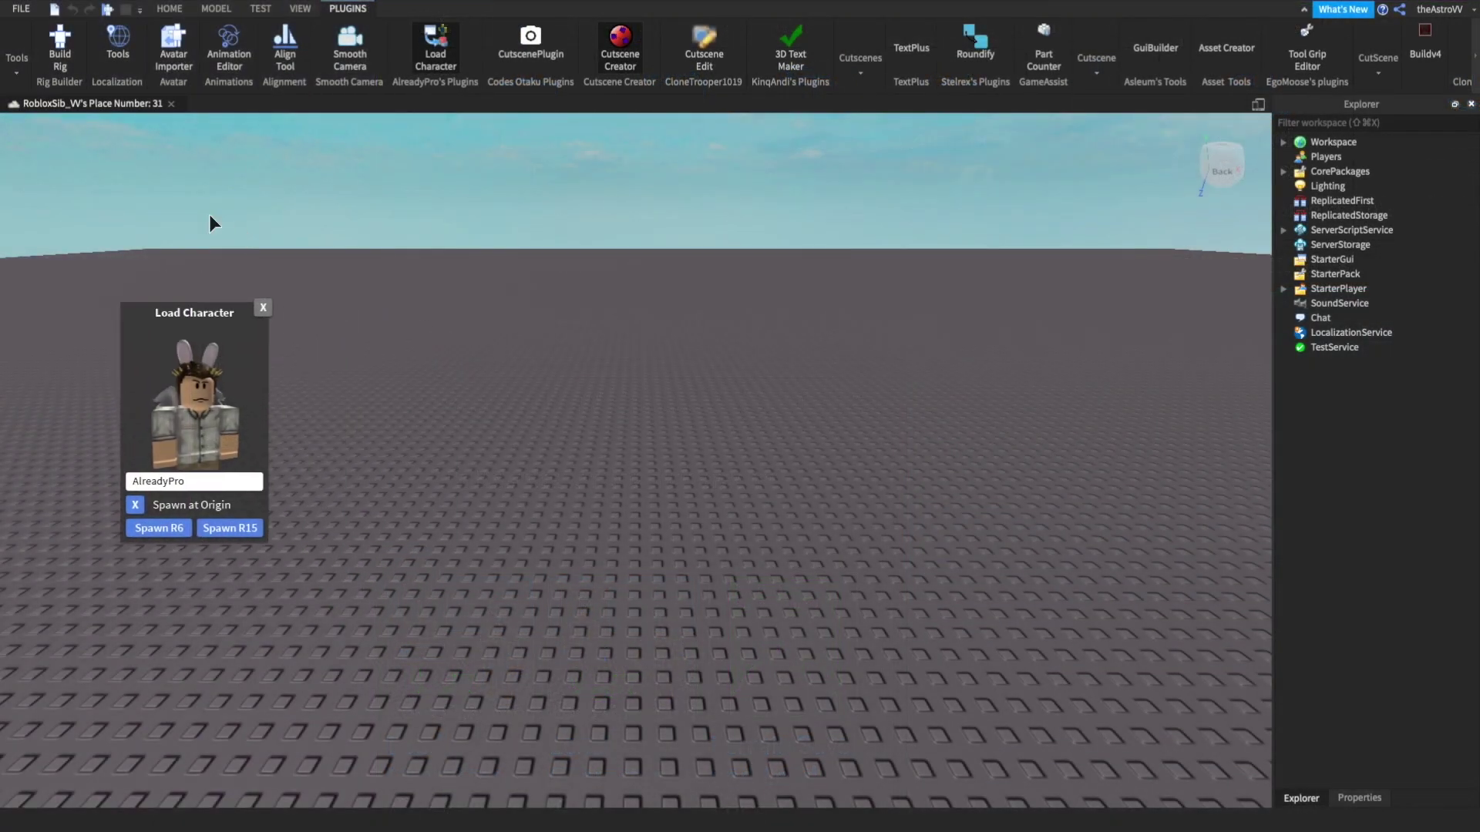
# - Enter the avatar's username and spawn it as an R15 character at the origin
pyautogui.moveTo(168, 308); pyautogui.dragTo(127, 183)
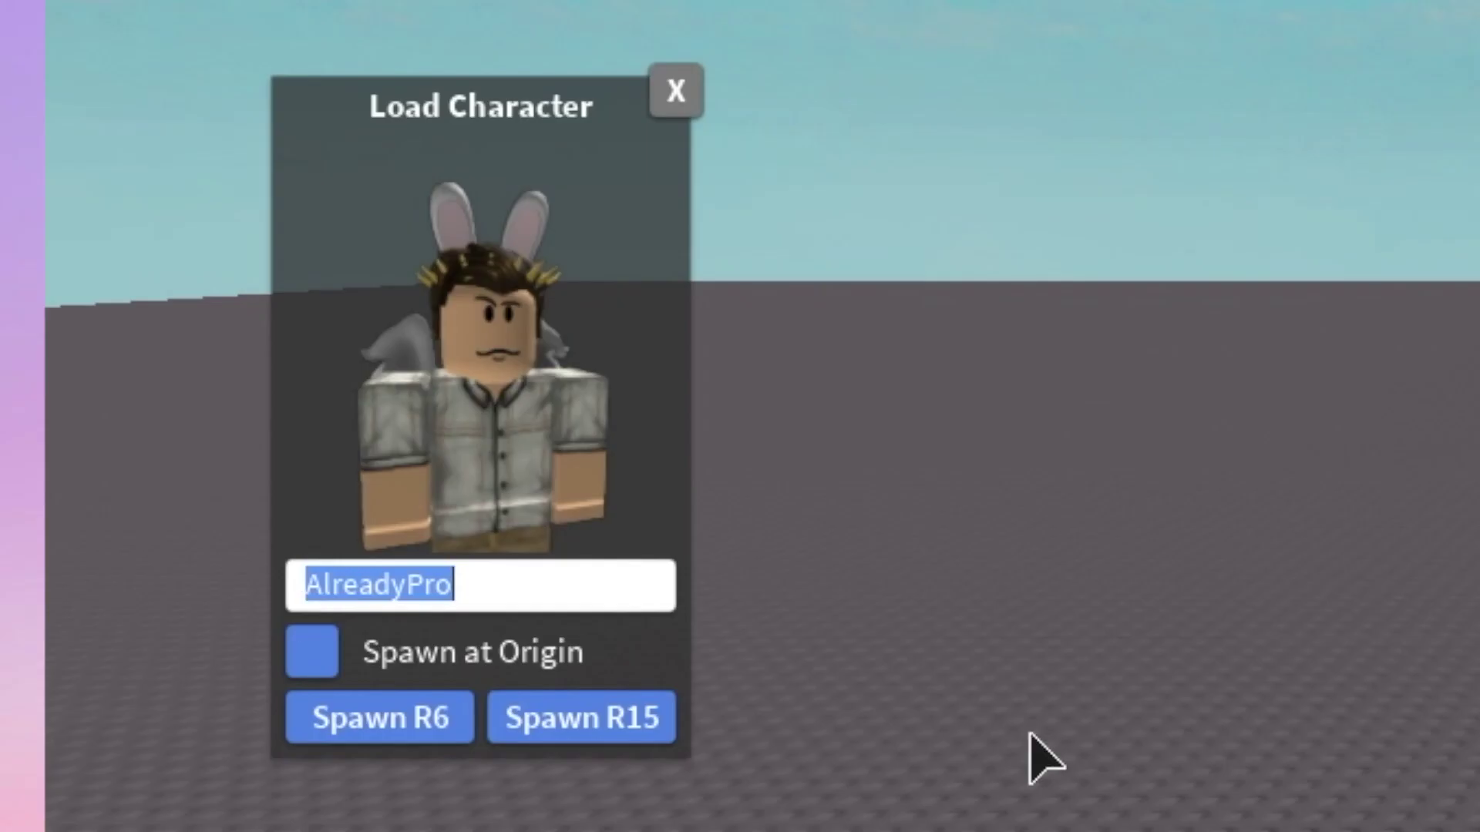
pyautogui.press('BackSpace')
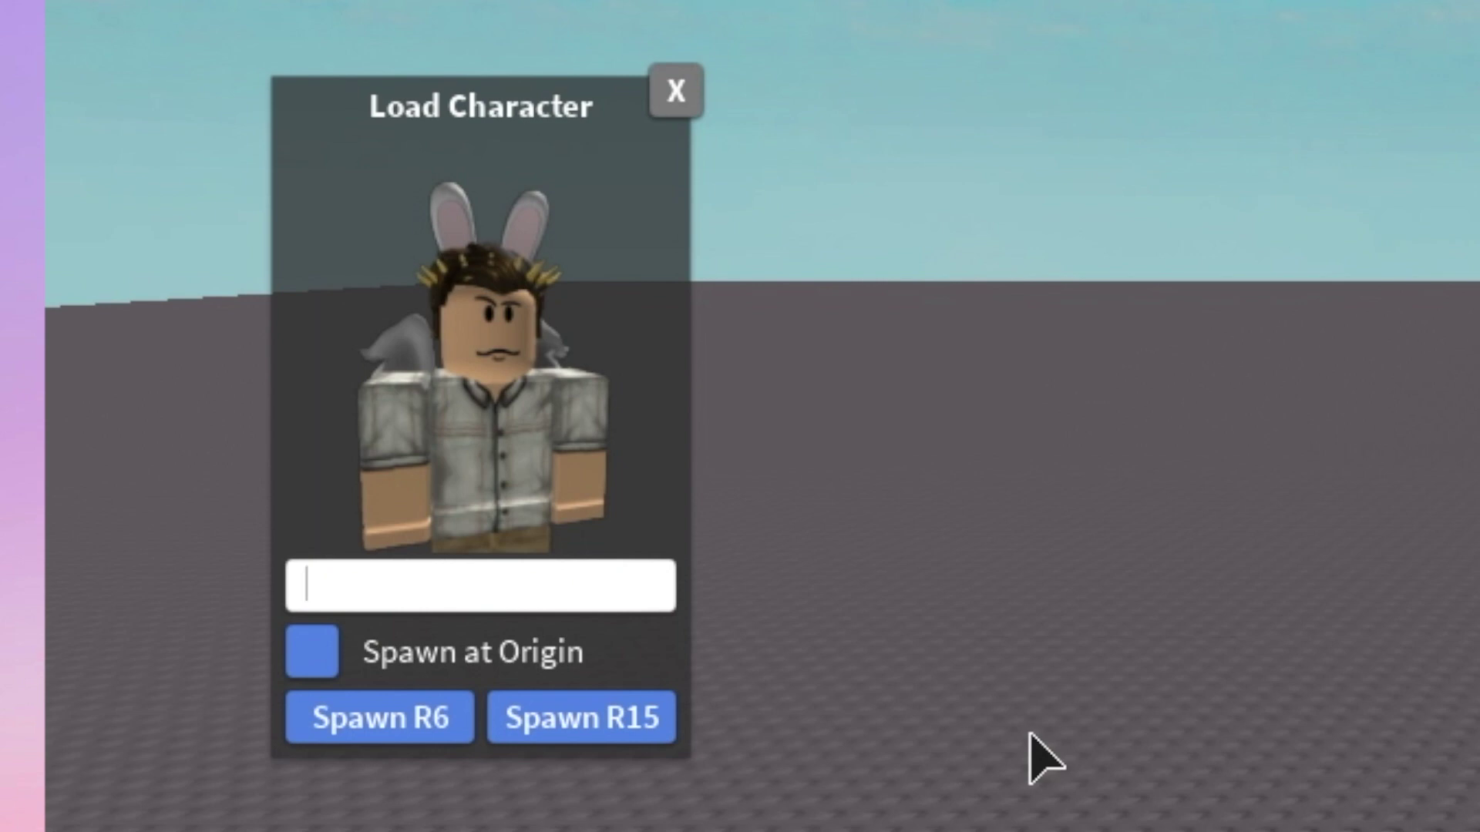
pyautogui.write('theAstroVV')
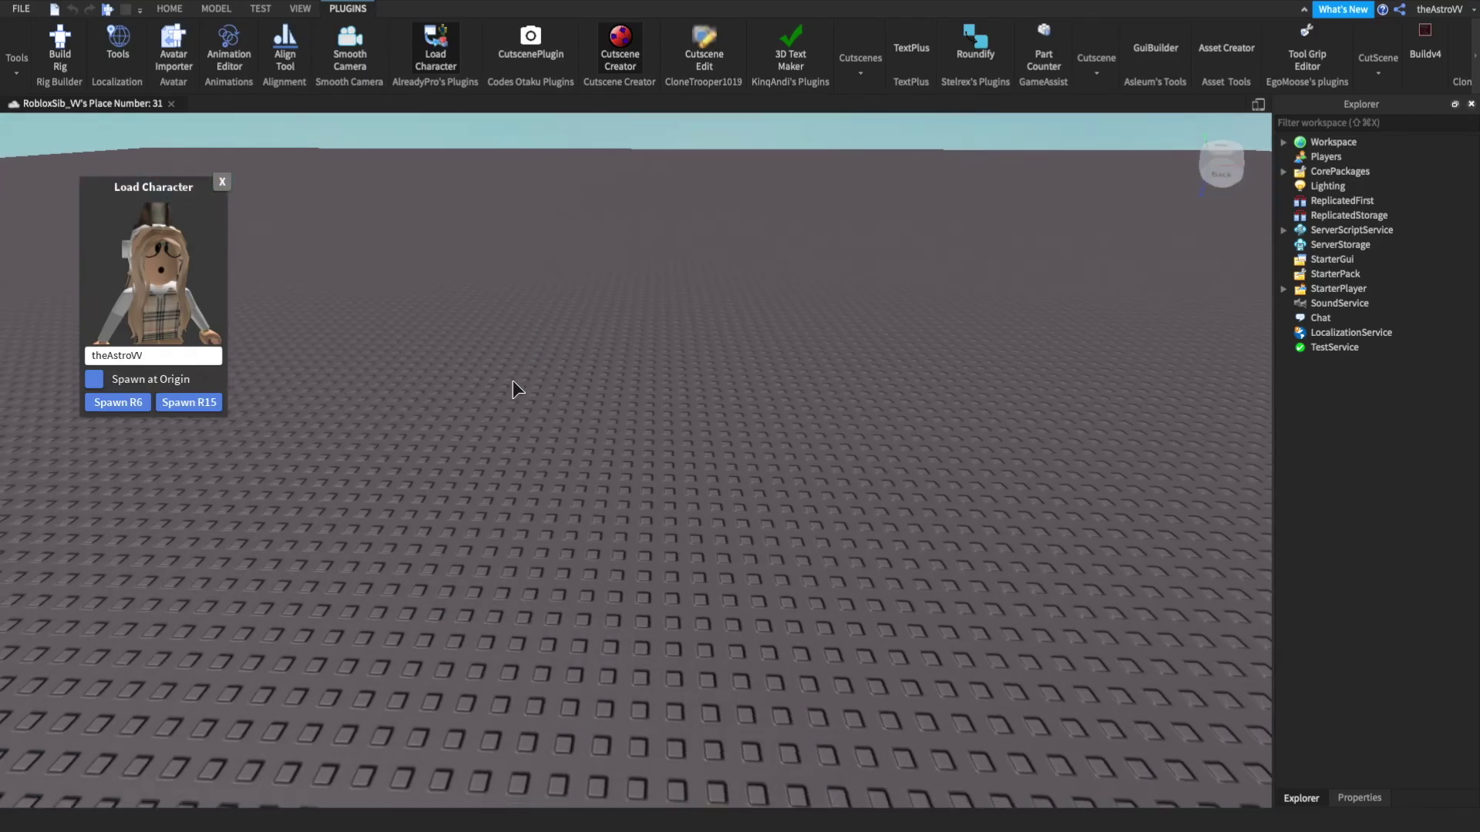
pyautogui.moveTo(512, 380); pyautogui.dragTo(490, 370, button='right')
pyautogui.click(133, 378)
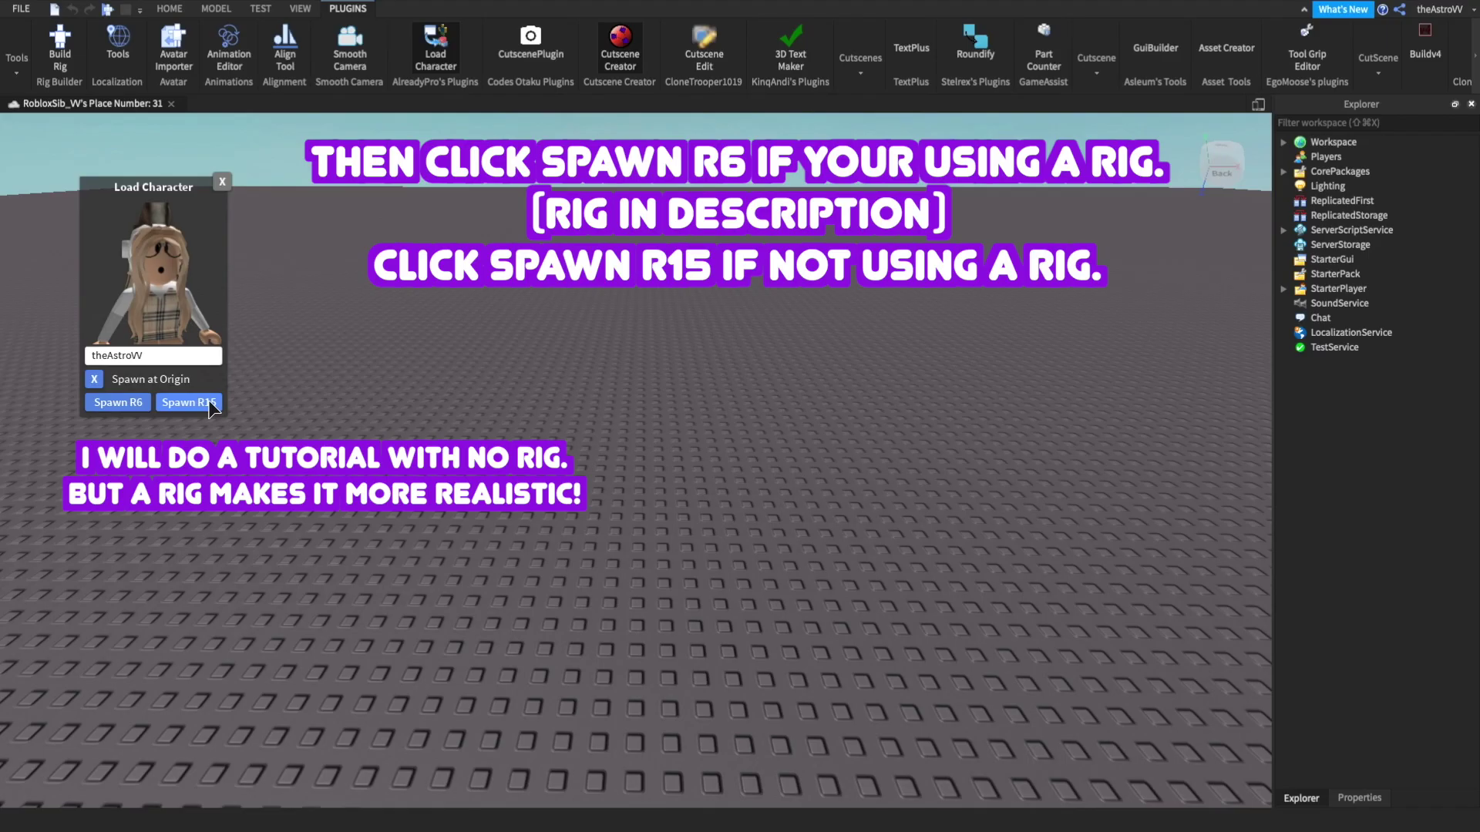
pyautogui.click(116, 402)
pyautogui.press('f')
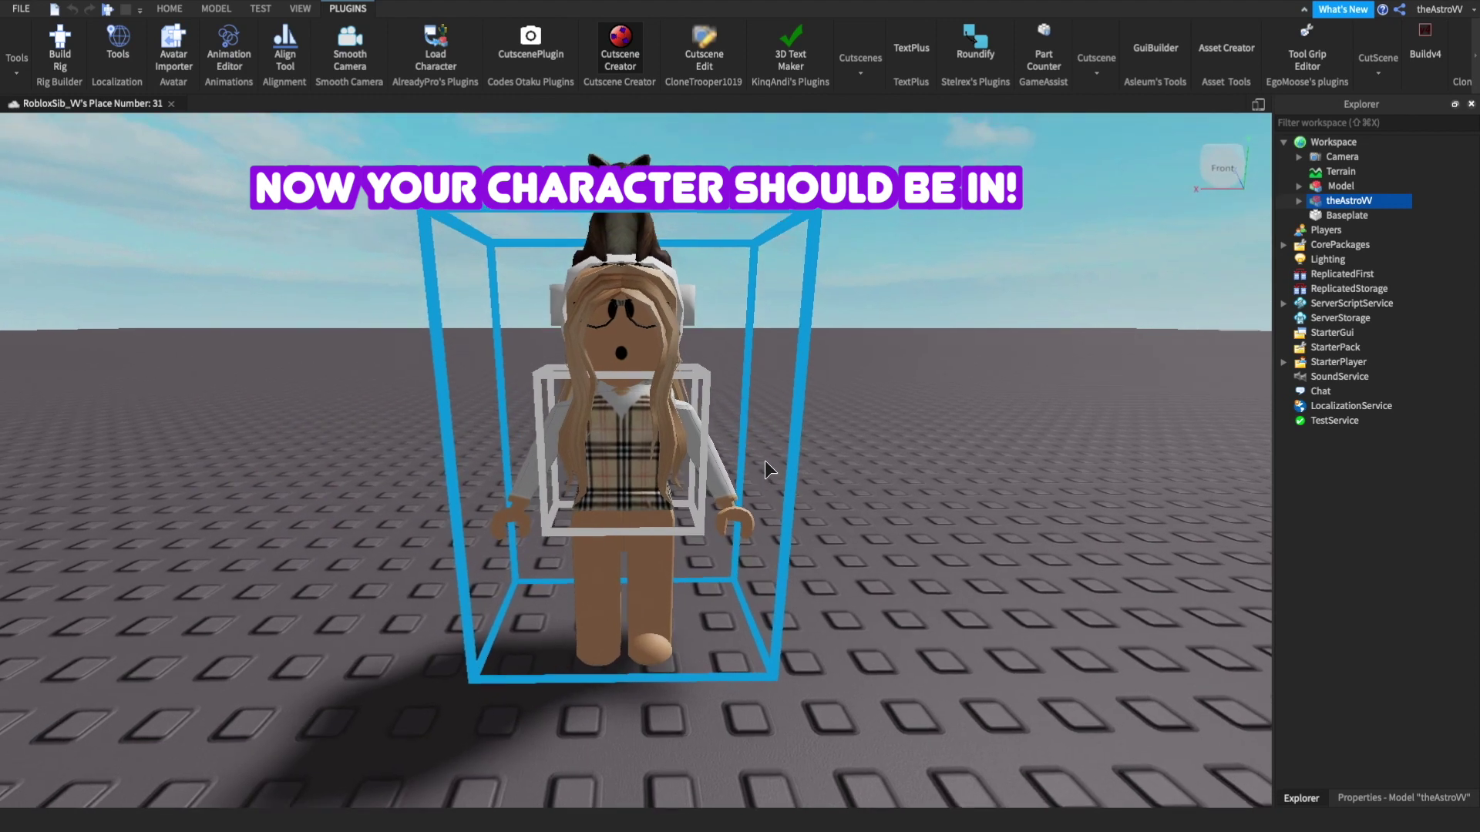
# - Export the whole avatar model to a file with Export Selection
pyautogui.scroll(2, 766, 447)
pyautogui.scroll(2, 843, 492)
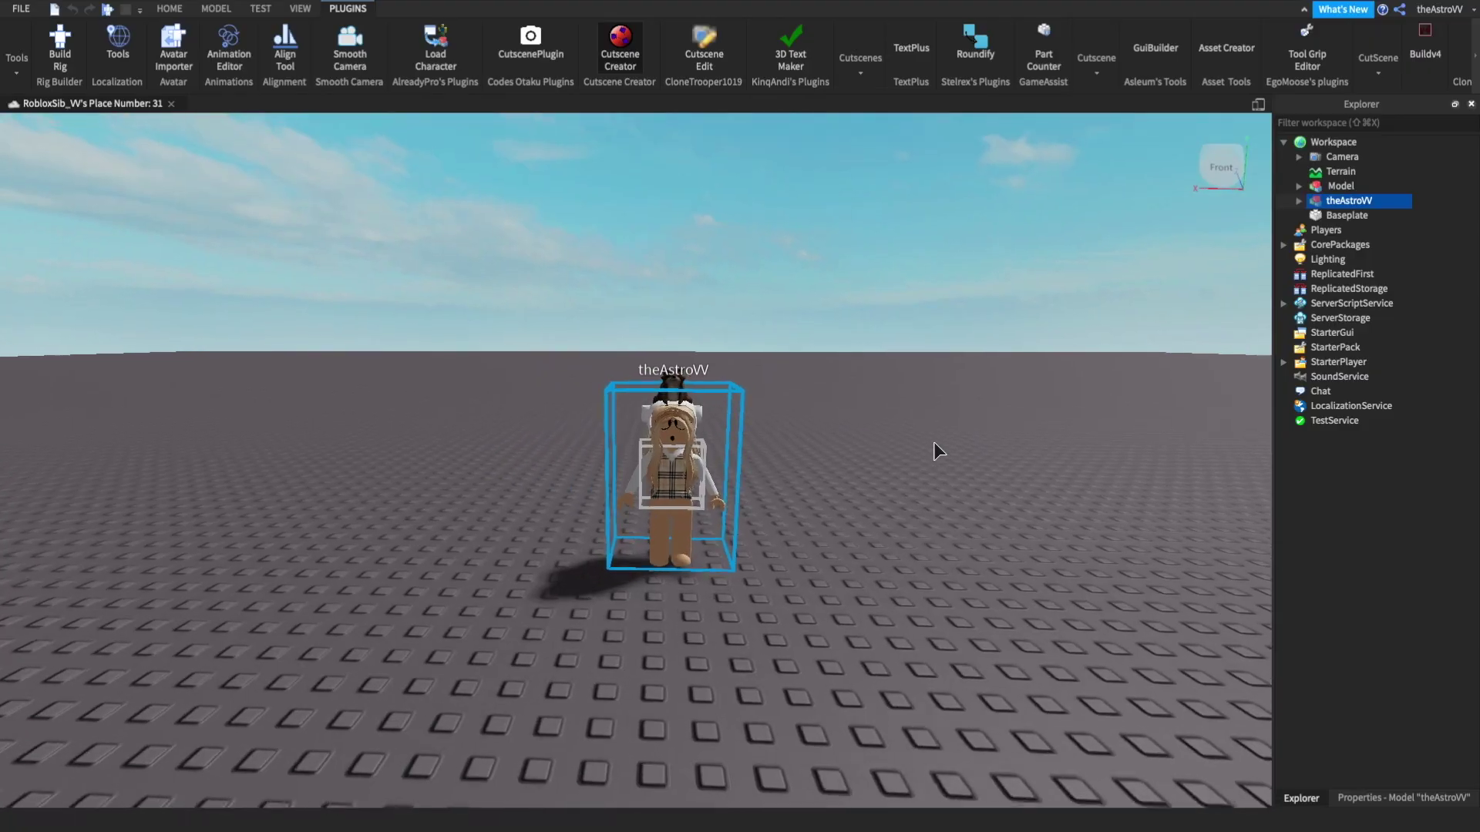
pyautogui.rightClick(1355, 207)
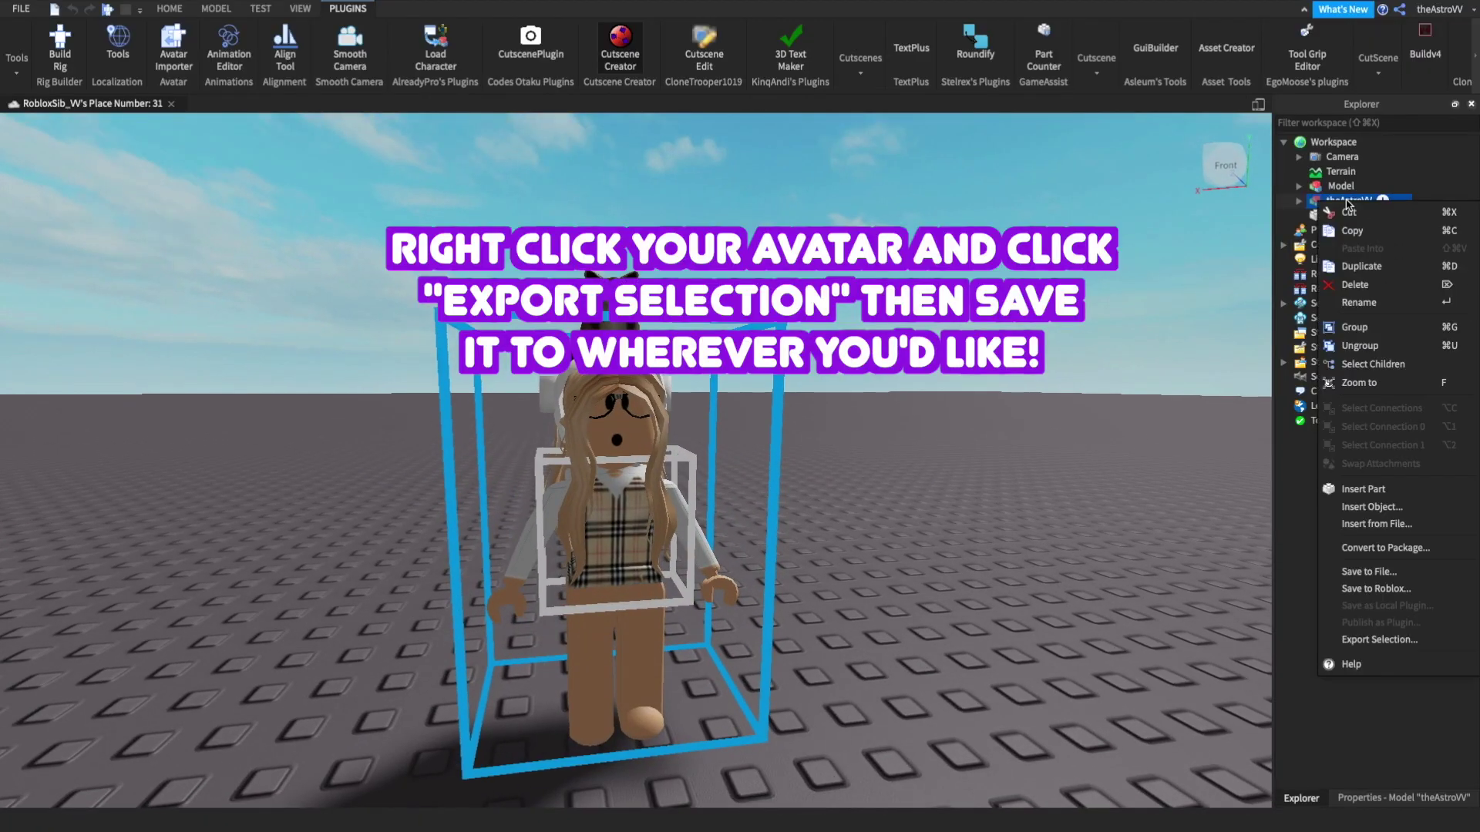
pyautogui.click(1379, 639)
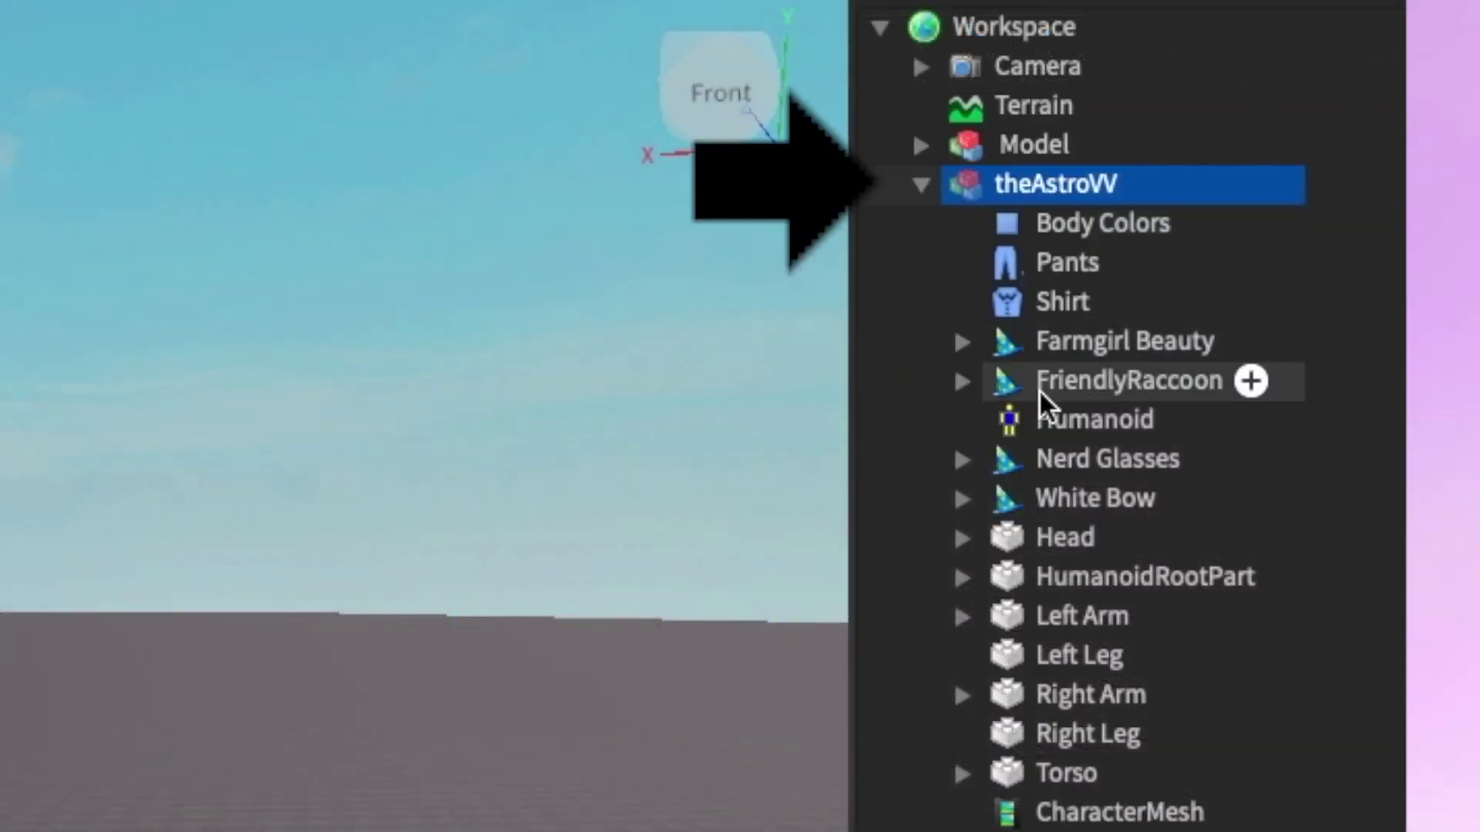
# - Export the Head with White Bow, Nerd Glasses, FriendlyRaccoon and Farmgirl Beauty as one file
pyautogui.click(1037, 547)
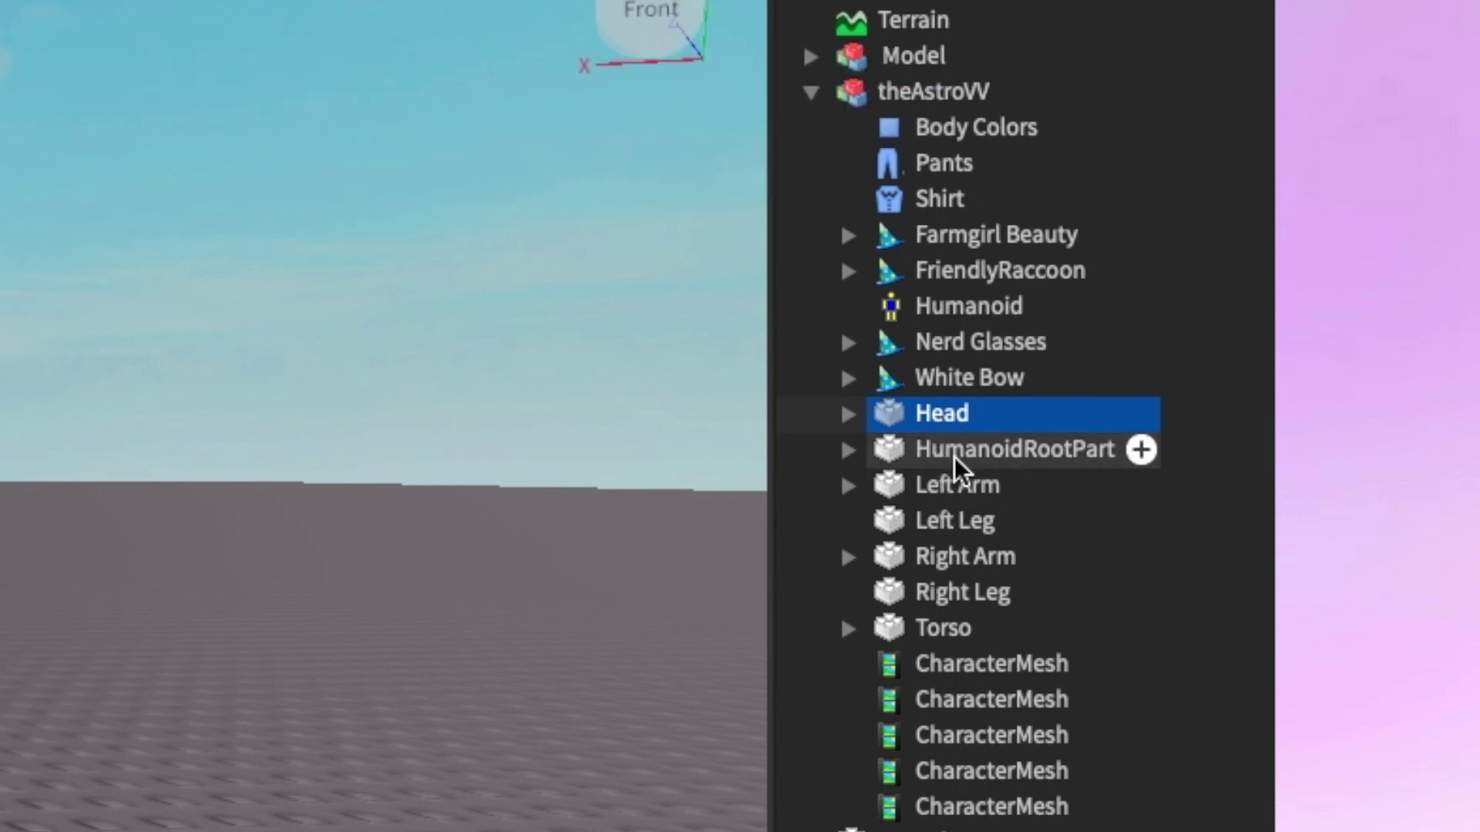
pyautogui.keyDown('ctrl'); pyautogui.click(954, 381); pyautogui.keyUp('ctrl')
pyautogui.keyDown('ctrl'); pyautogui.click(954, 344); pyautogui.keyUp('ctrl')
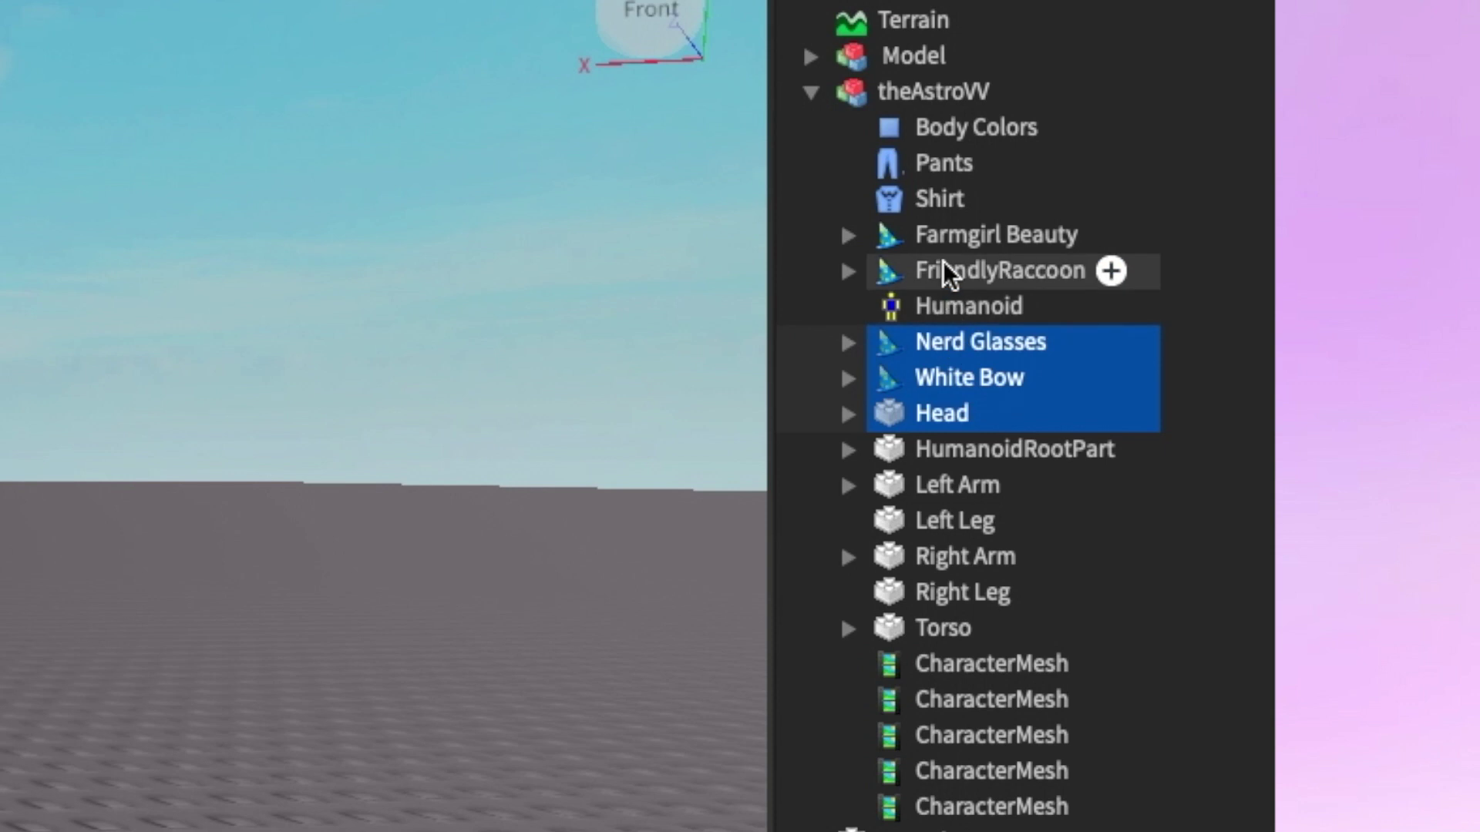
pyautogui.keyDown('ctrl'); pyautogui.click(955, 271); pyautogui.keyUp('ctrl')
pyautogui.keyDown('ctrl'); pyautogui.click(948, 239); pyautogui.keyUp('ctrl')
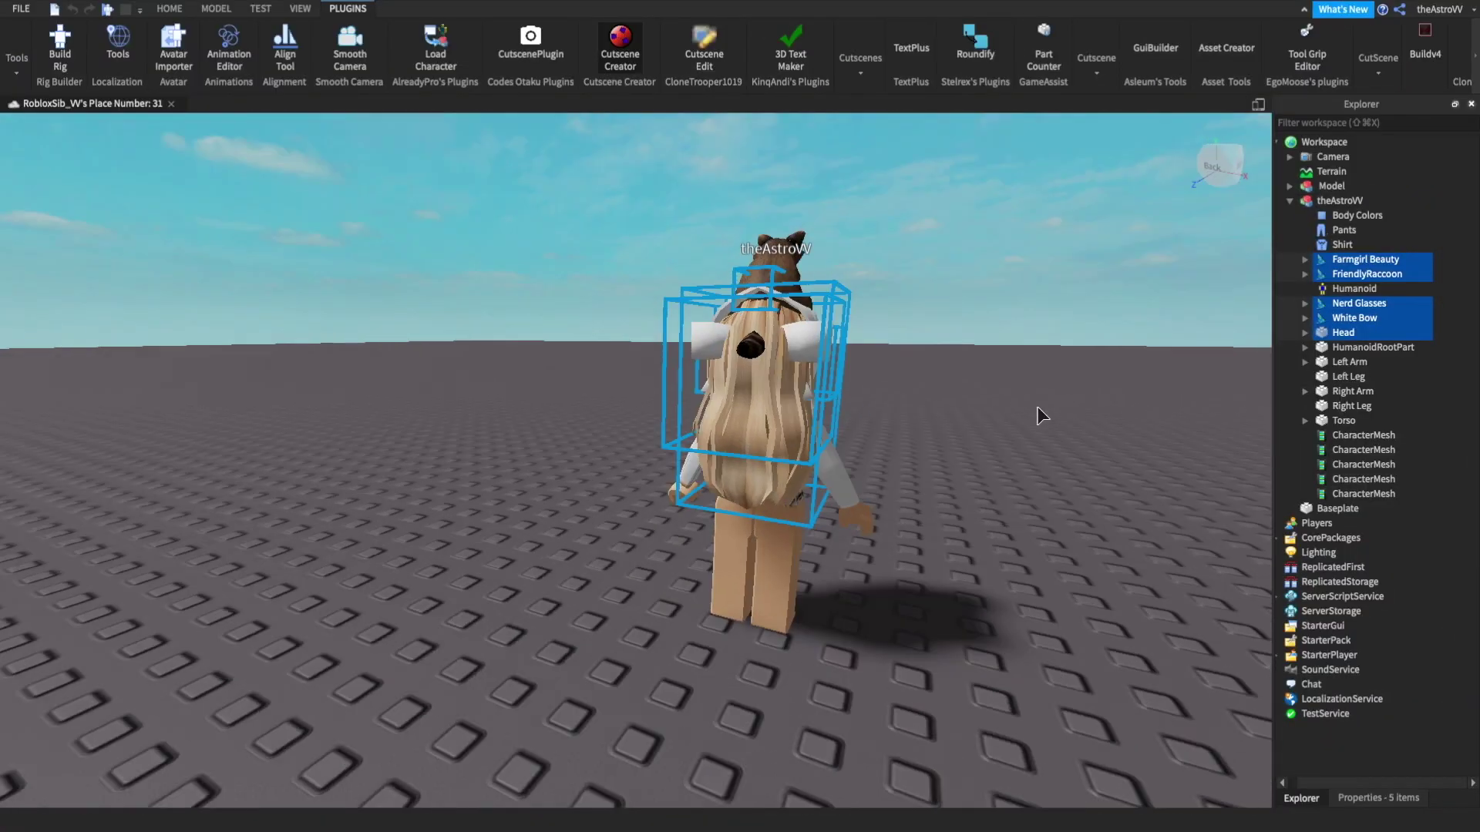
pyautogui.moveTo(1040, 416); pyautogui.dragTo(575, 274, button='right')
pyautogui.scroll(2, 575, 274)
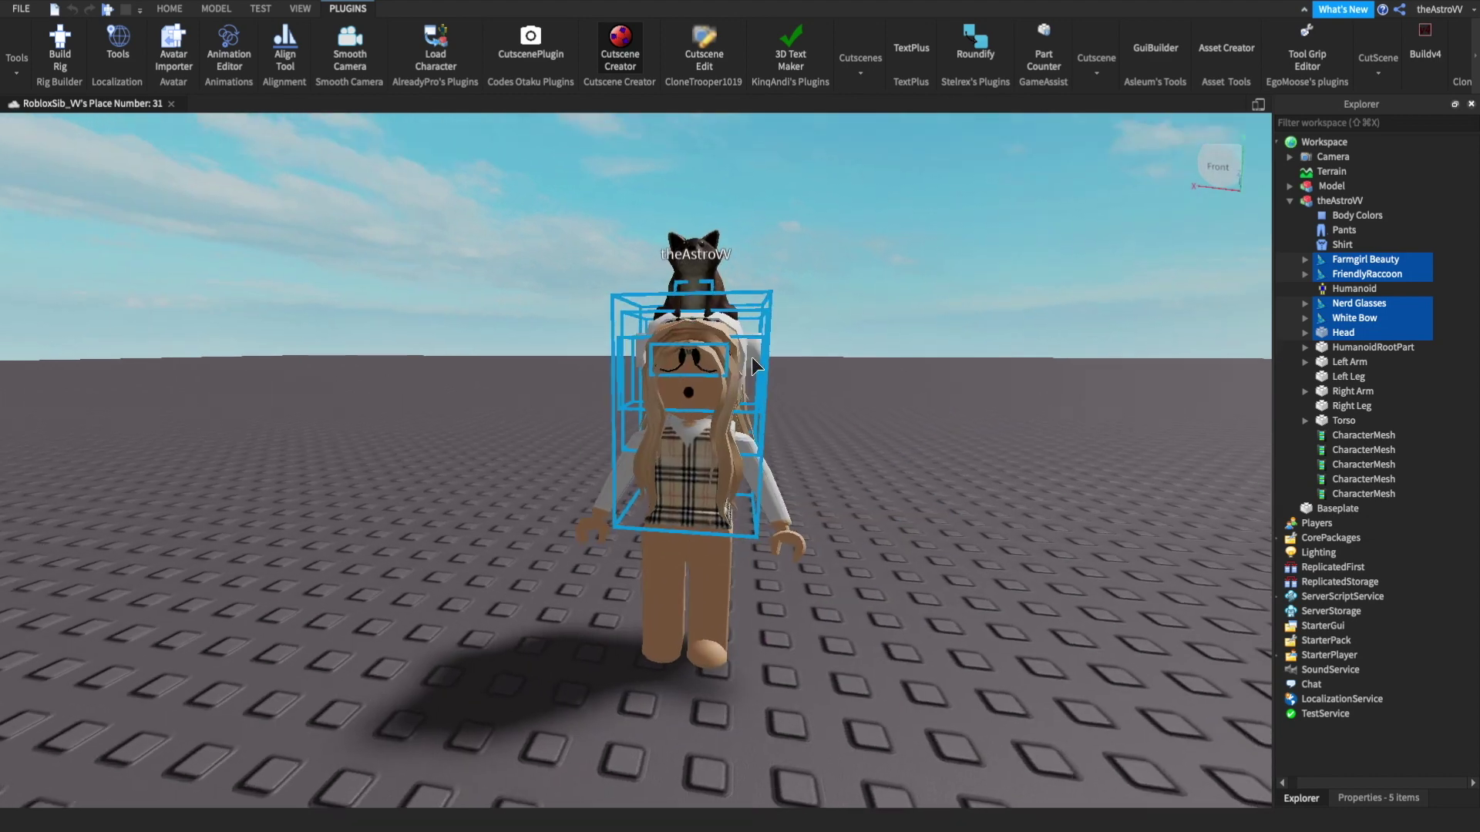
pyautogui.scroll(3, 752, 358)
pyautogui.scroll(-5, 751, 357)
pyautogui.scroll(4, 787, 364)
pyautogui.rightClick(1335, 314)
pyautogui.click(1369, 725)
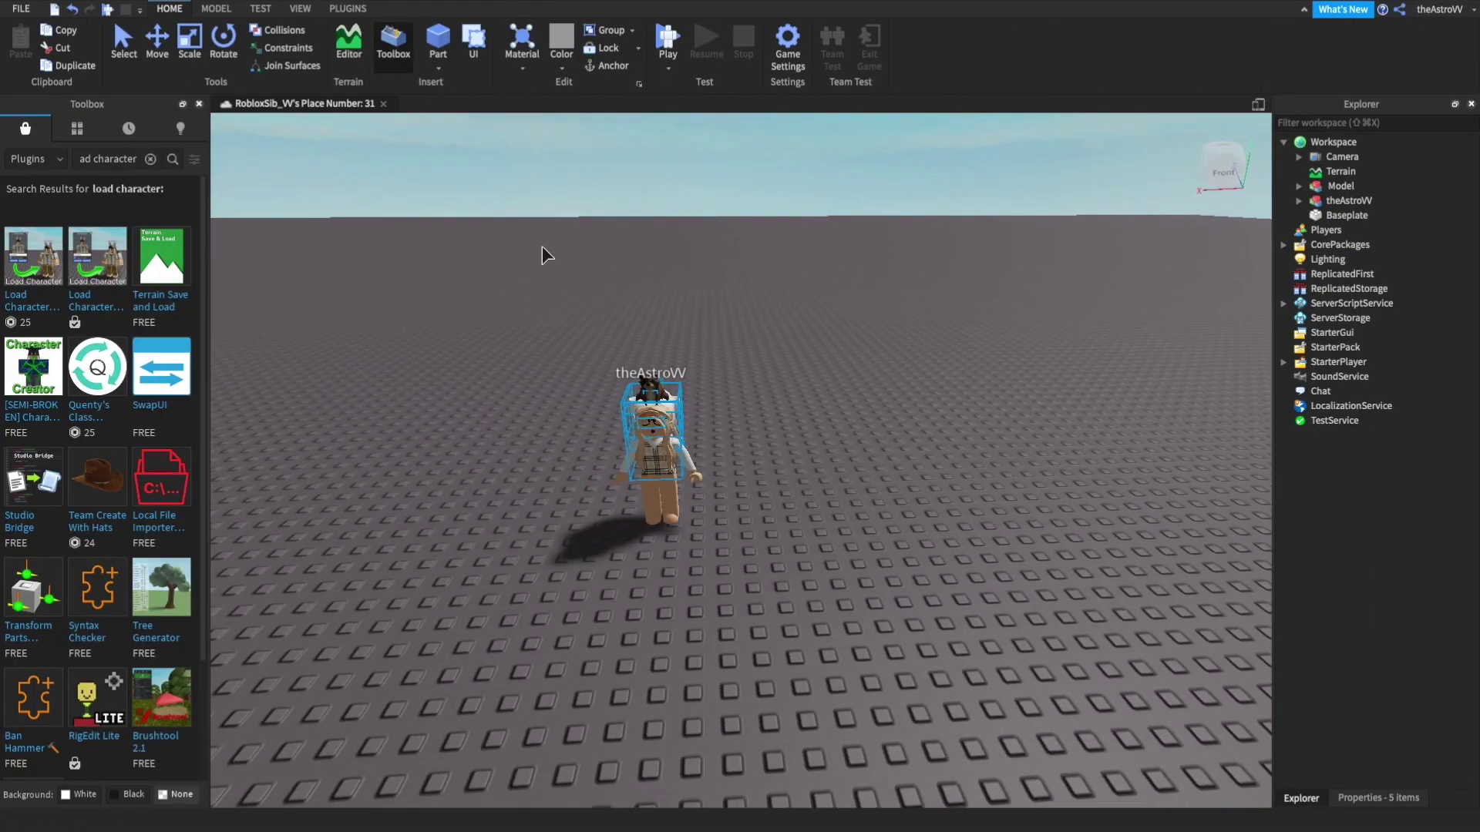
# - Search Toolbox models for 'bedroom' and insert a bedroom model into the place
pyautogui.click(23, 159)
pyautogui.click(23, 186)
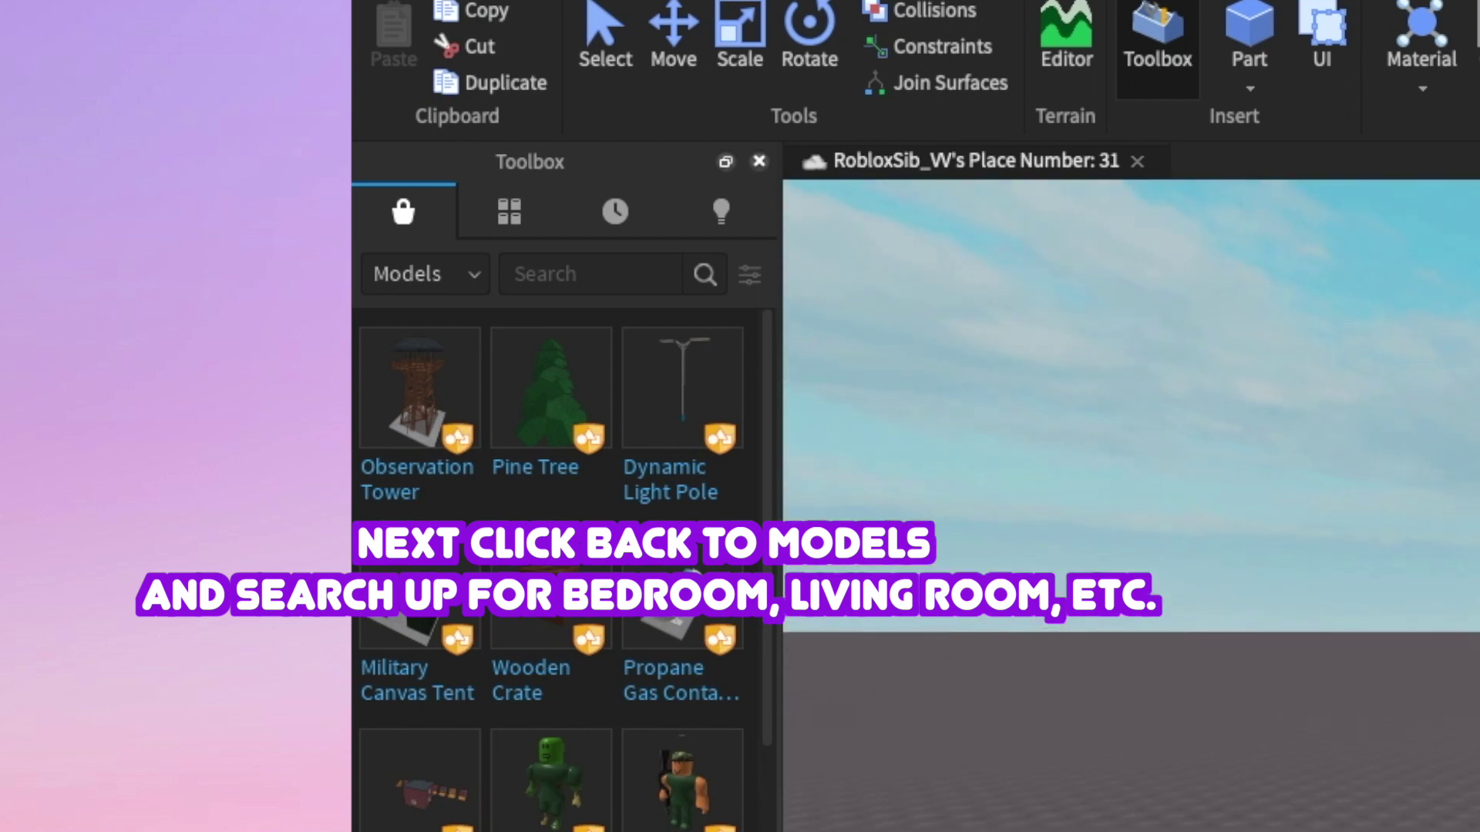
pyautogui.click(594, 278)
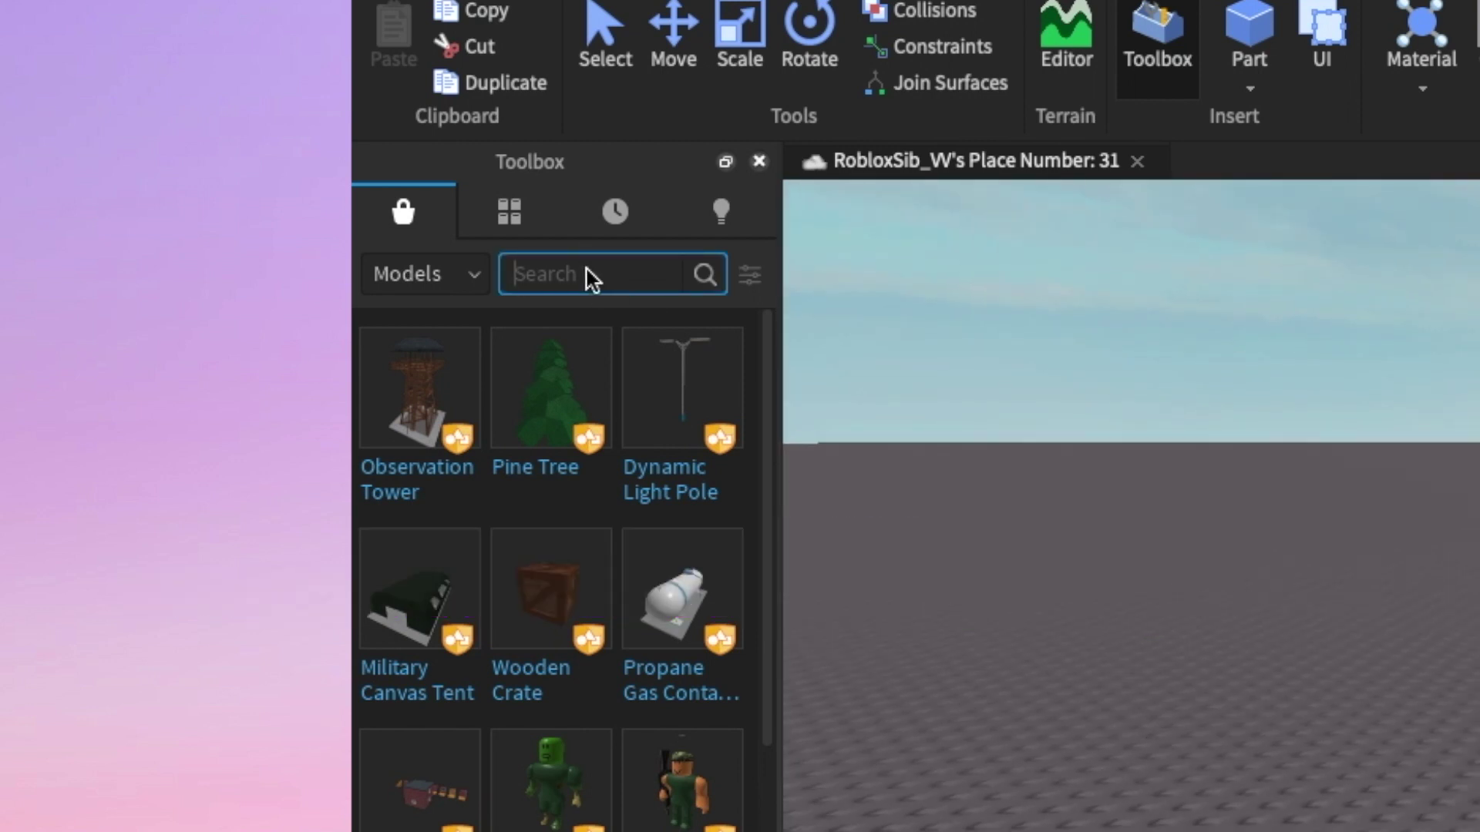
pyautogui.write('bedroom')
pyautogui.press('Return')
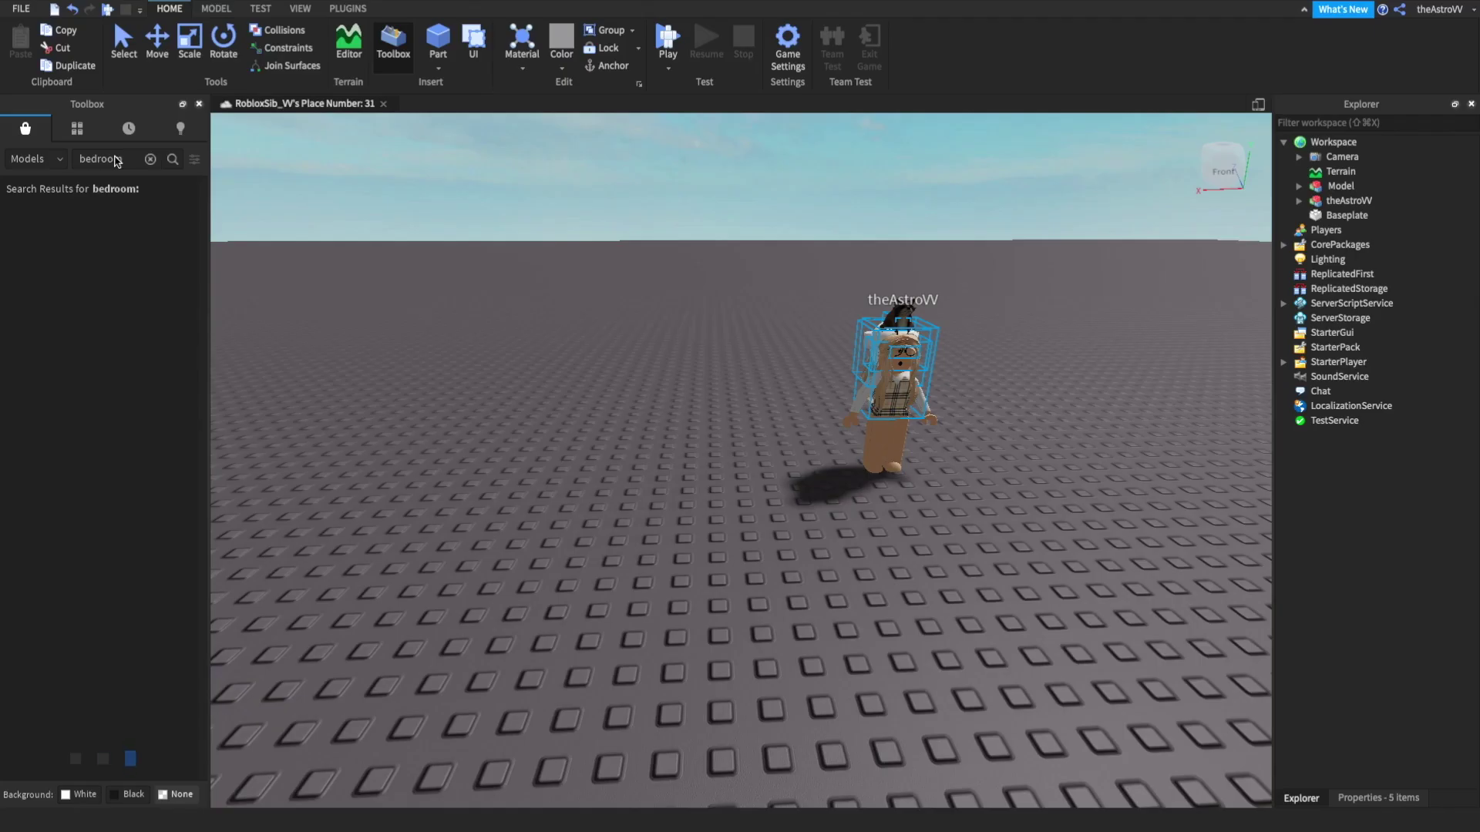
pyautogui.click(33, 257)
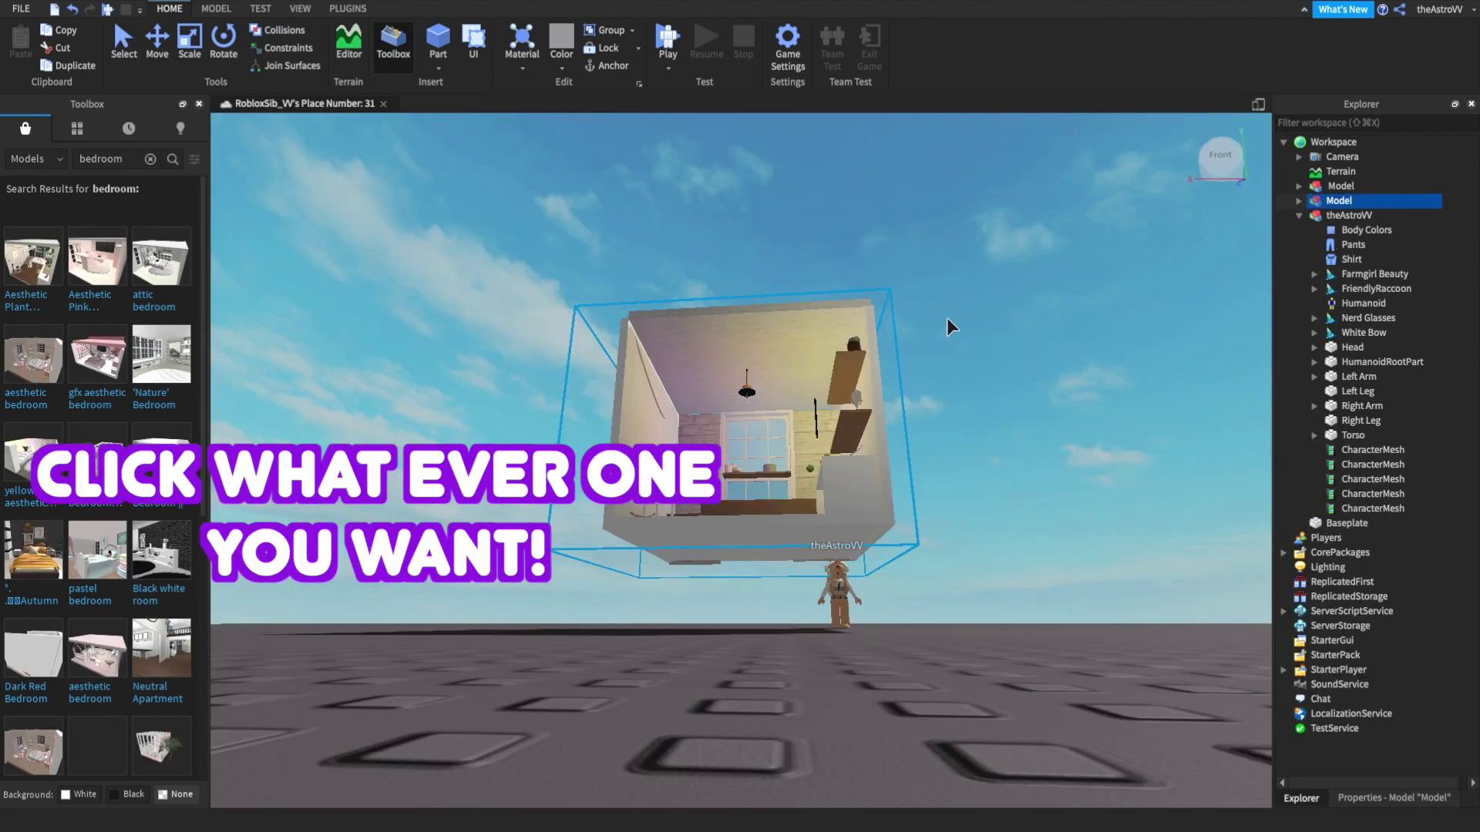
# - Start exporting the bedroom model from Explorer with Export Selection
pyautogui.scroll(5, 960, 308)
pyautogui.scroll(5, 961, 308)
pyautogui.scroll(3, 961, 308)
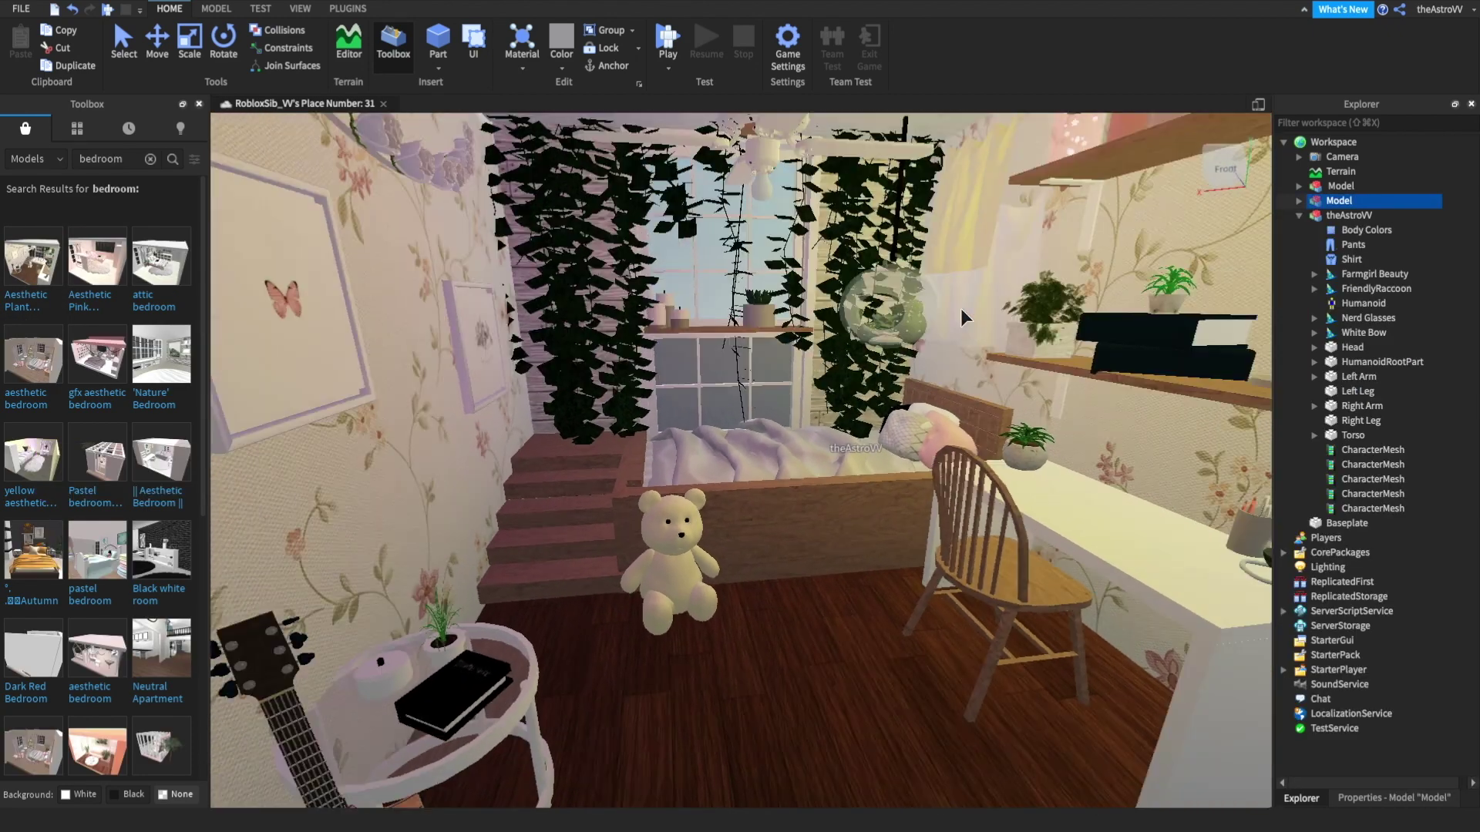
pyautogui.scroll(-5, 960, 308)
pyautogui.scroll(-5, 960, 309)
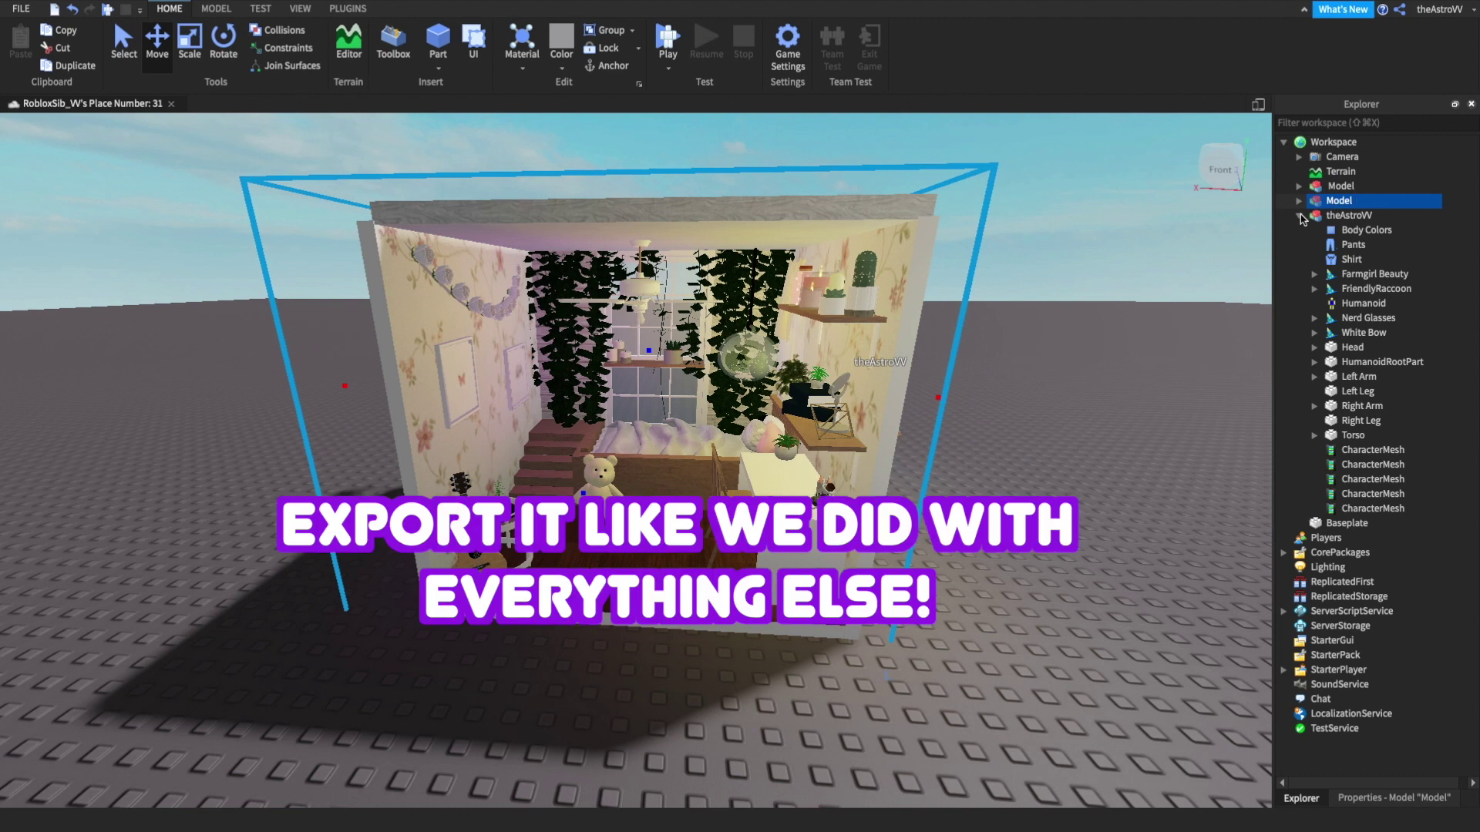
pyautogui.click(1299, 216)
pyautogui.rightClick(1320, 202)
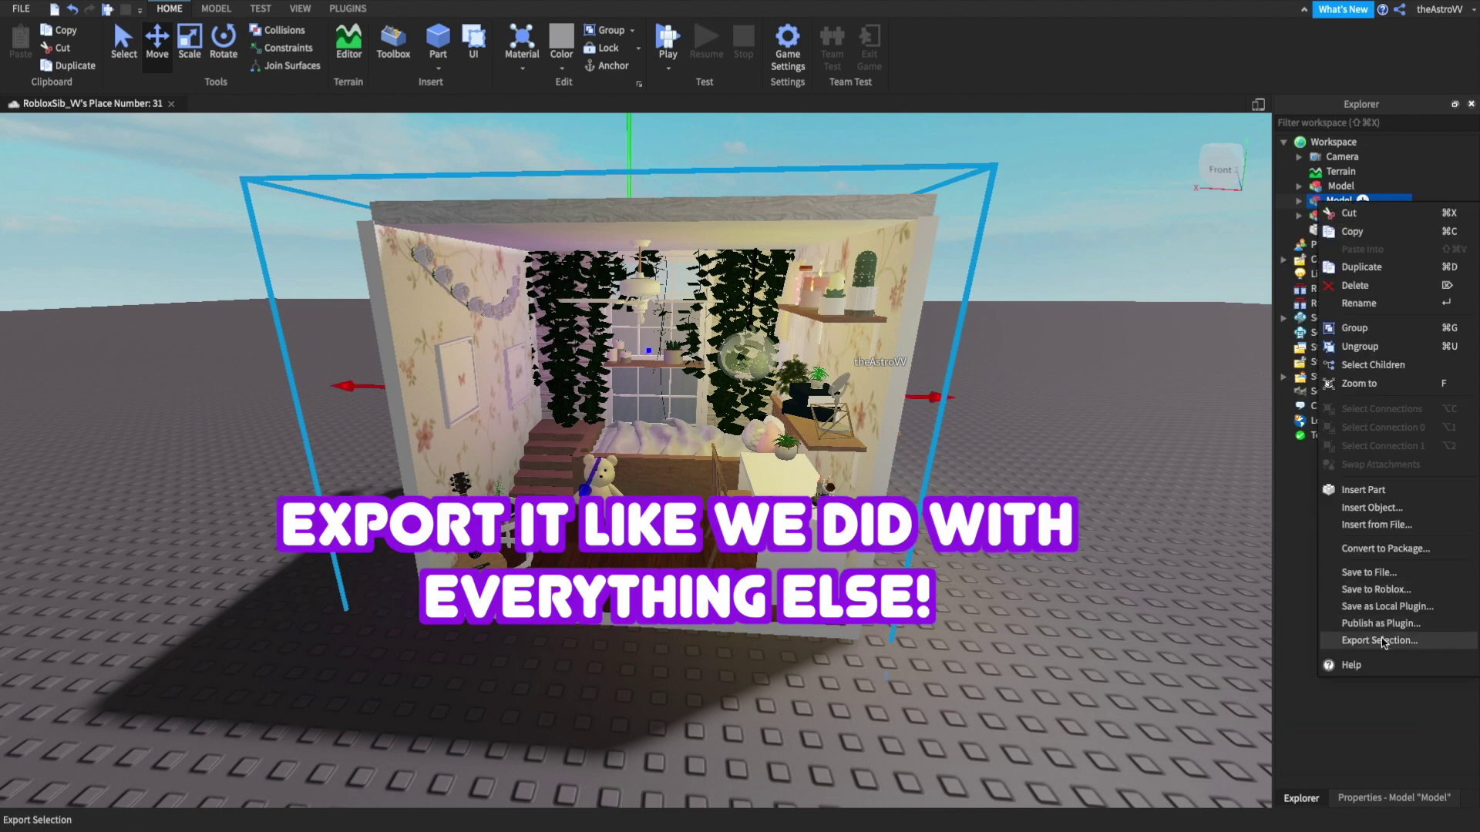
pyautogui.click(1383, 641)
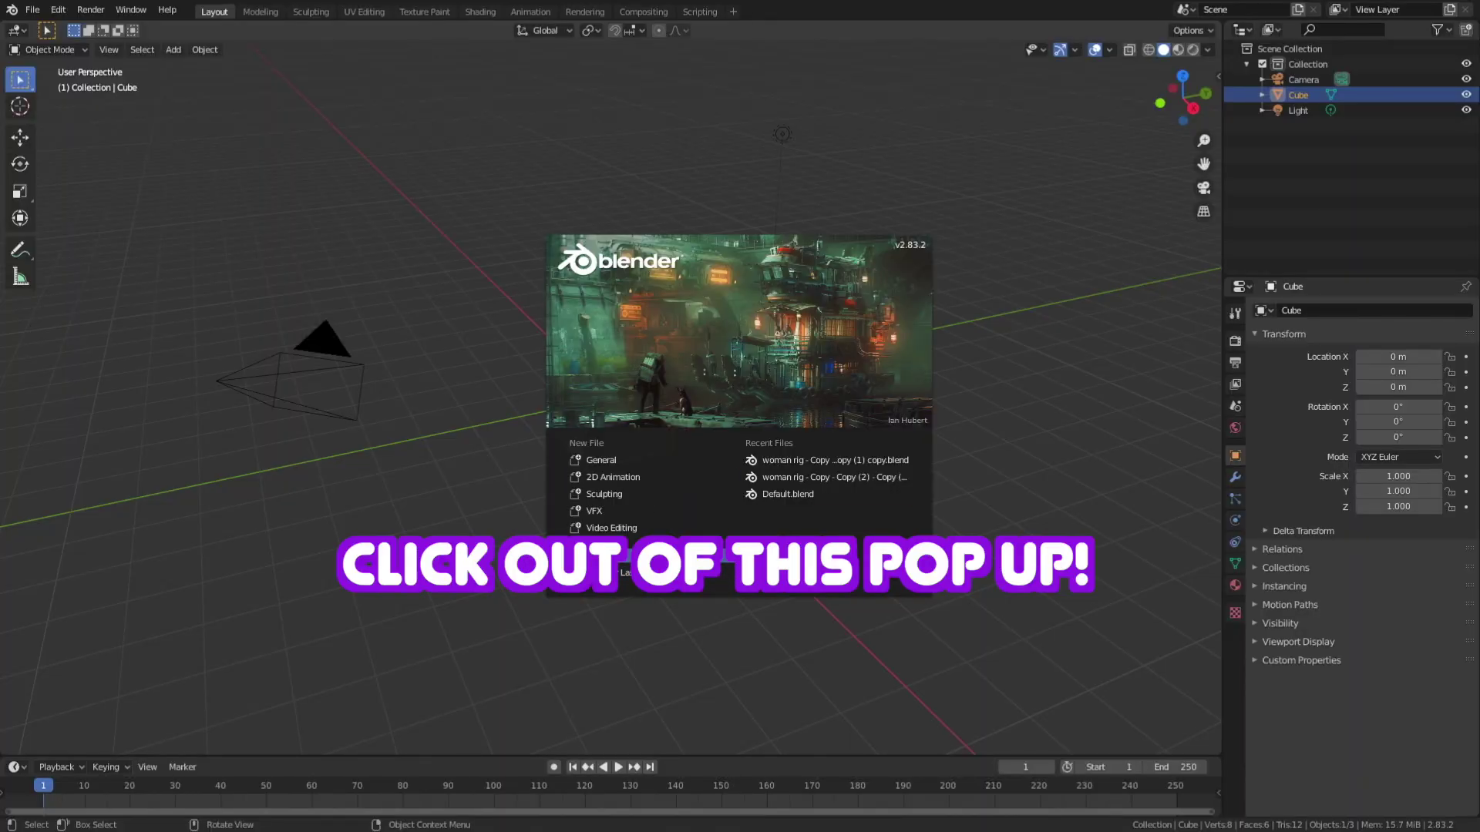
# - Delete the default cube from the startup scene
pyautogui.click(512, 377)
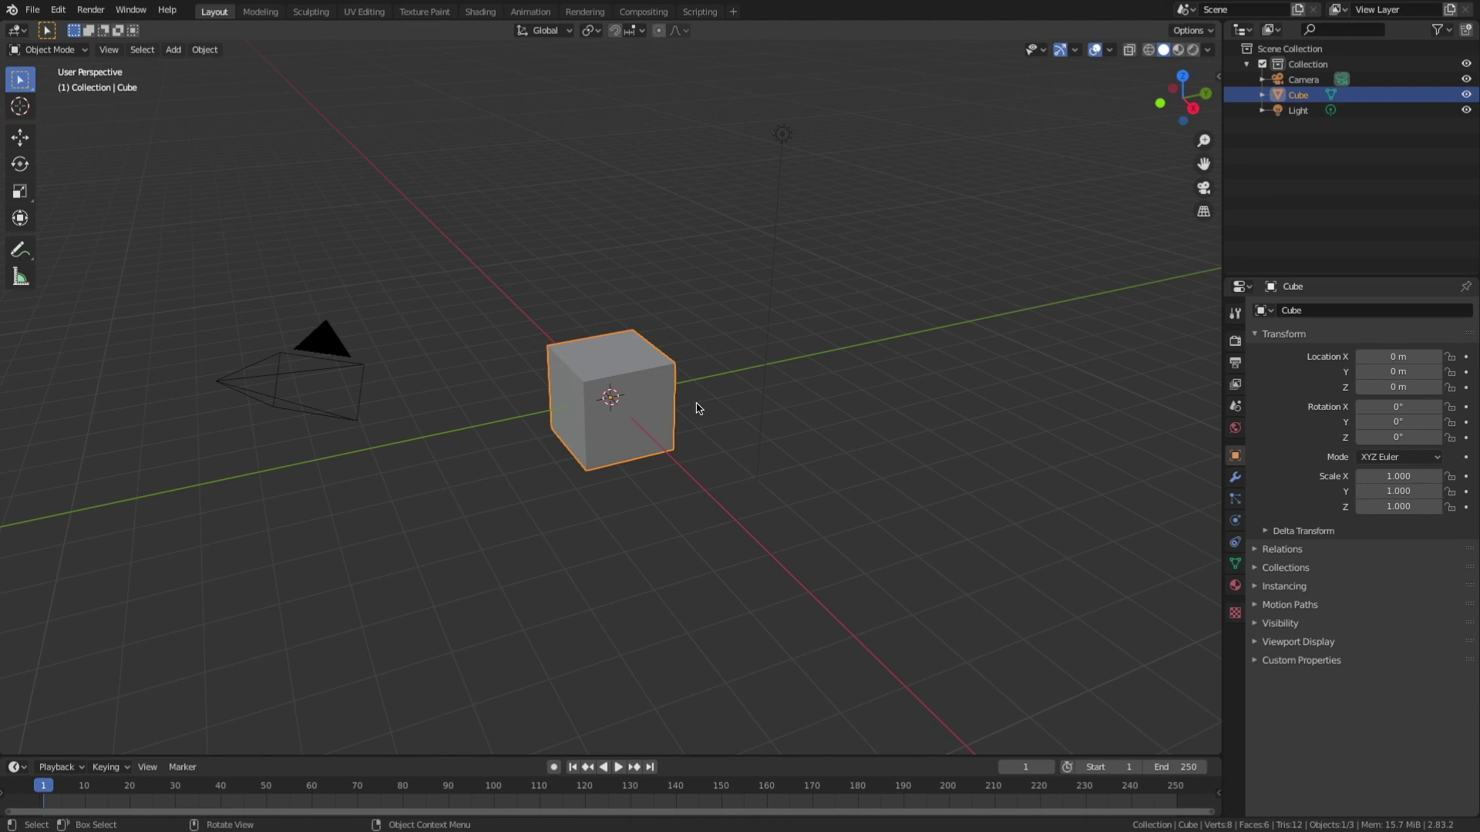
pyautogui.press('x')
pyautogui.click(486, 494)
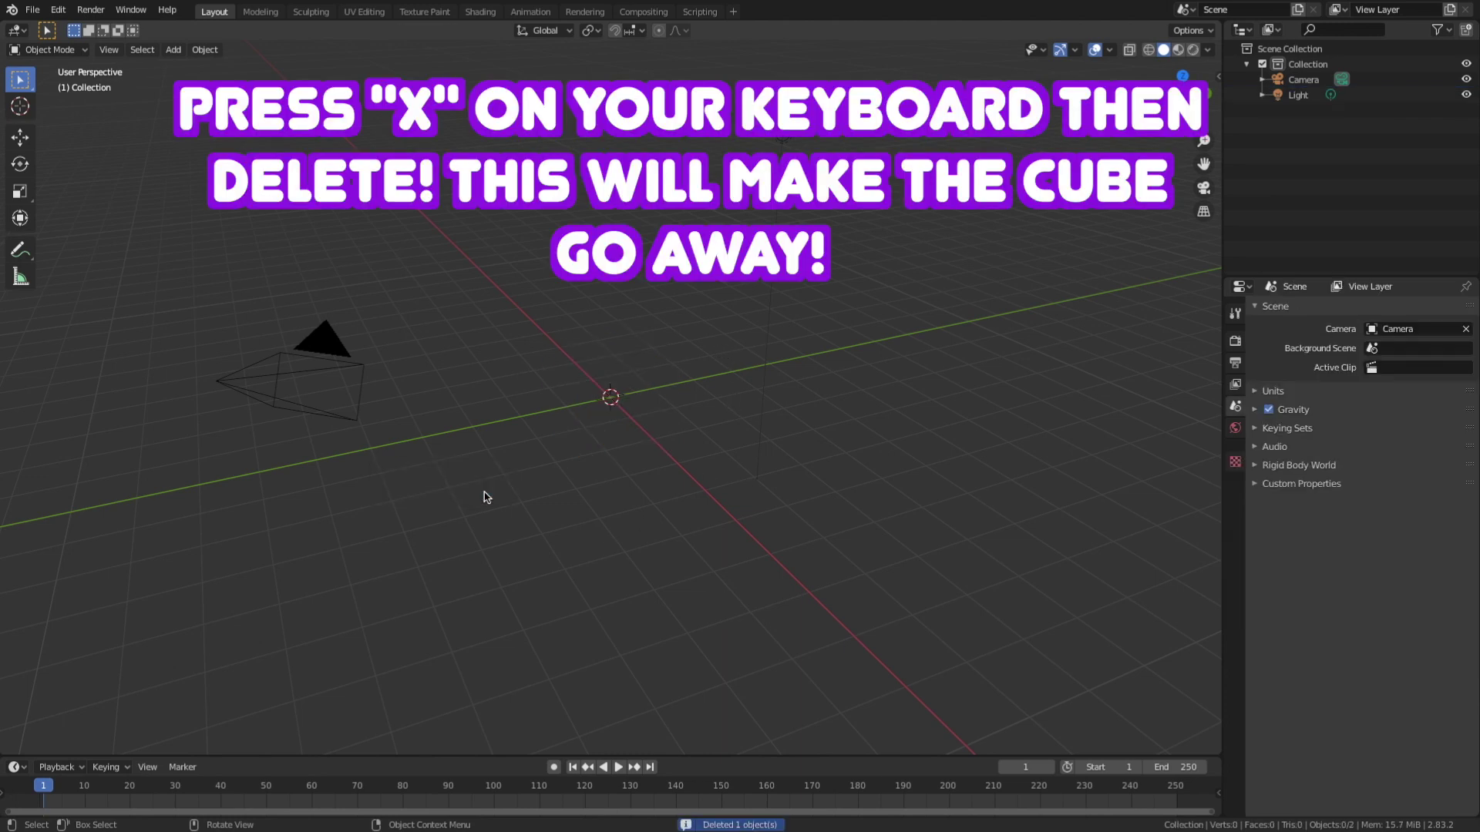
# - Walk the view around the empty scene, then open the WomanRig character file
pyautogui.hotkey('shift', '`')
pyautogui.press('w')
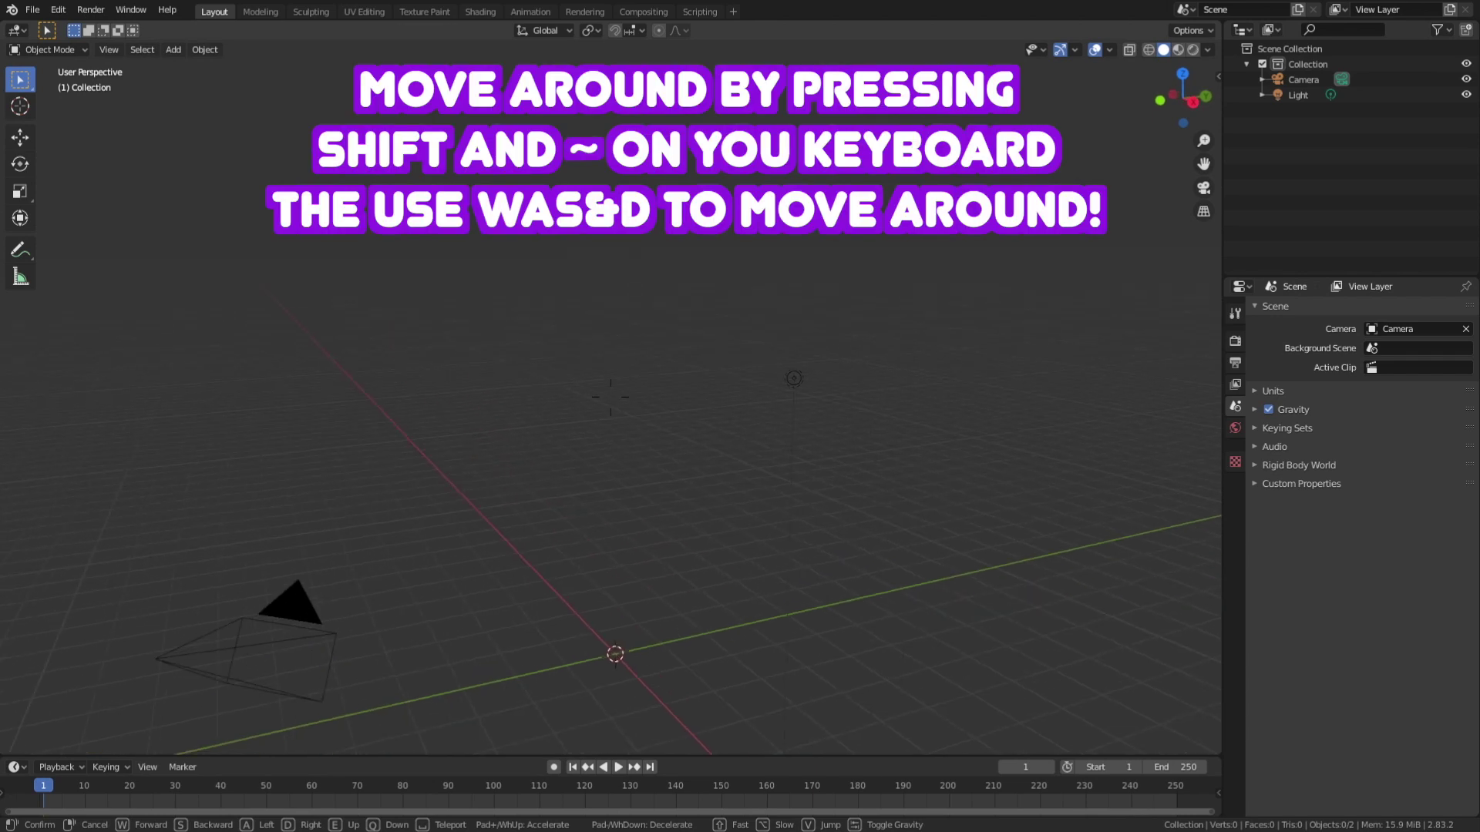
pyautogui.press('s')
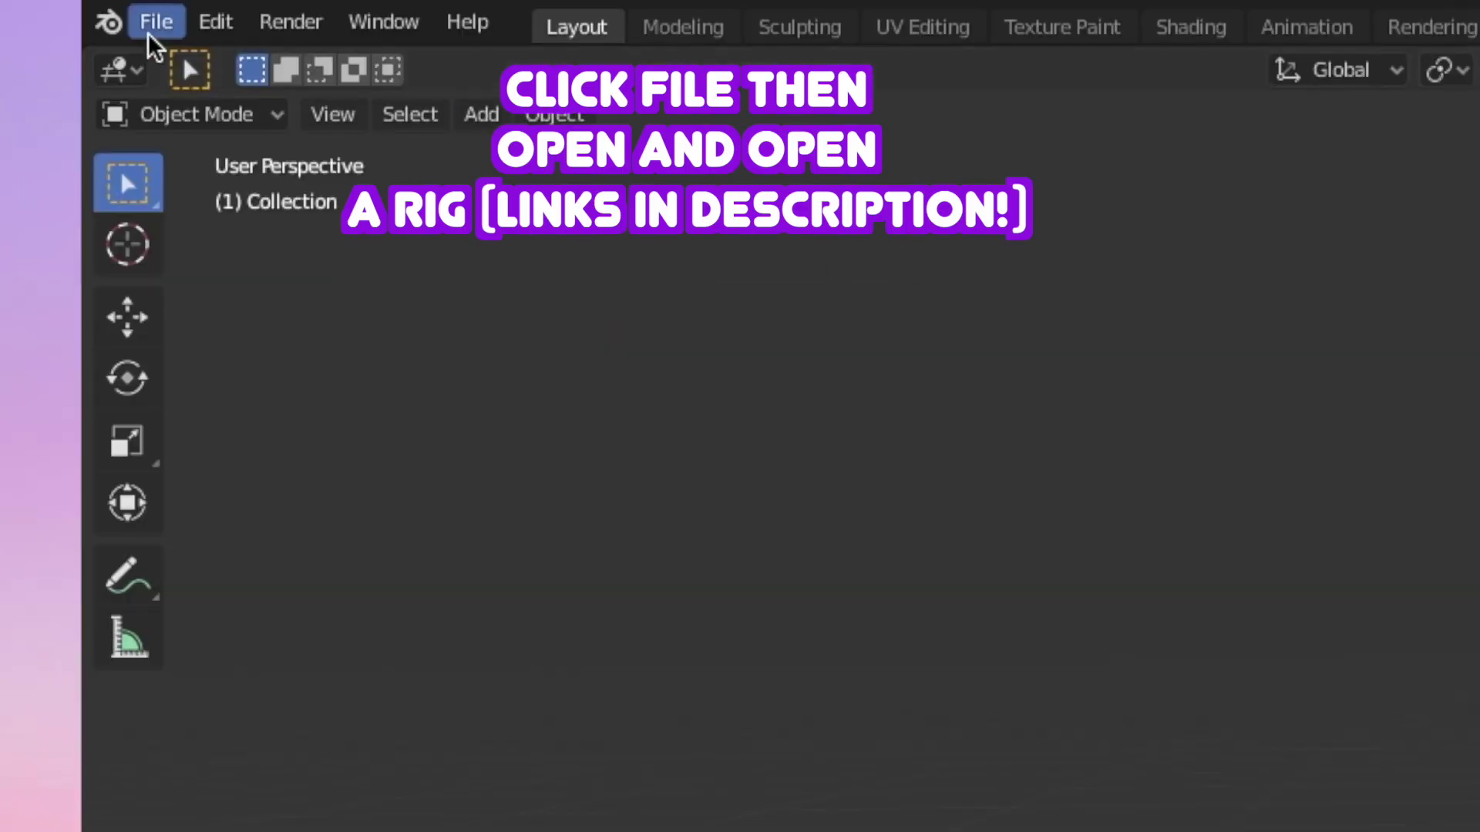
pyautogui.click(153, 23)
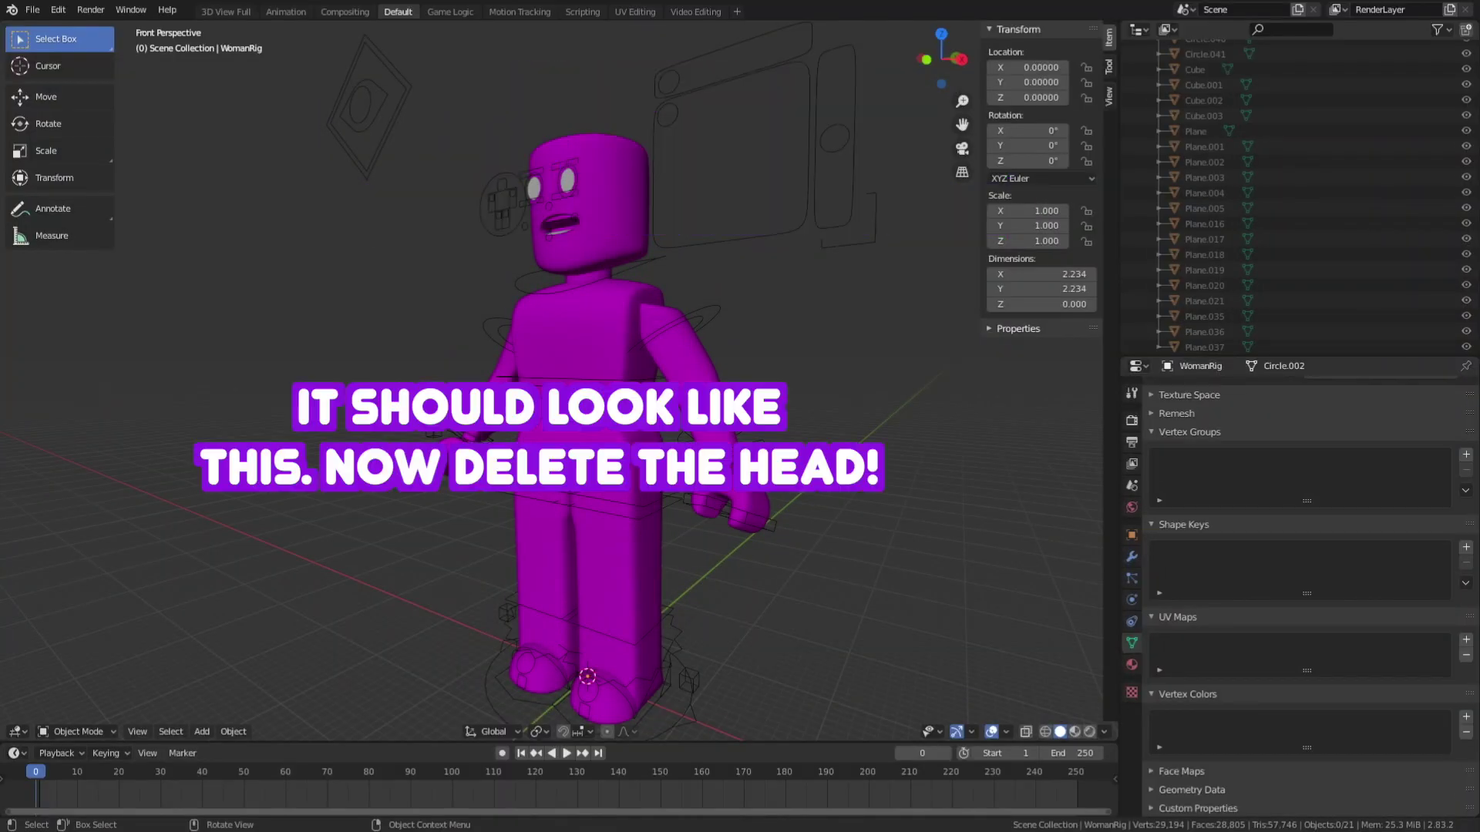
# - Delete the rig's purple head together with both grey eyes
pyautogui.hotkey('shift', '`')
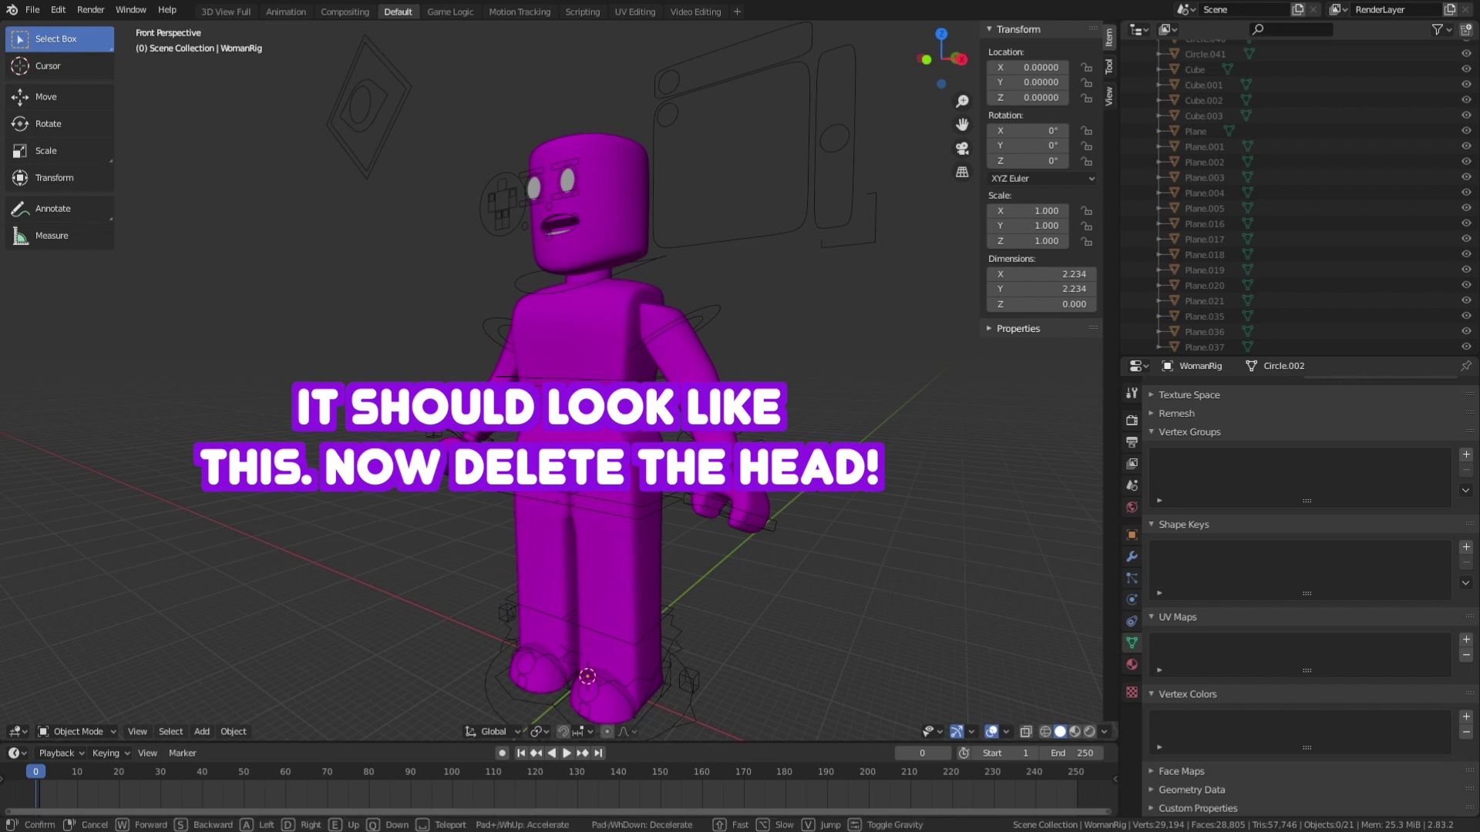
pyautogui.press('w')
pyautogui.press('s')
pyautogui.press('w')
pyautogui.press('w')
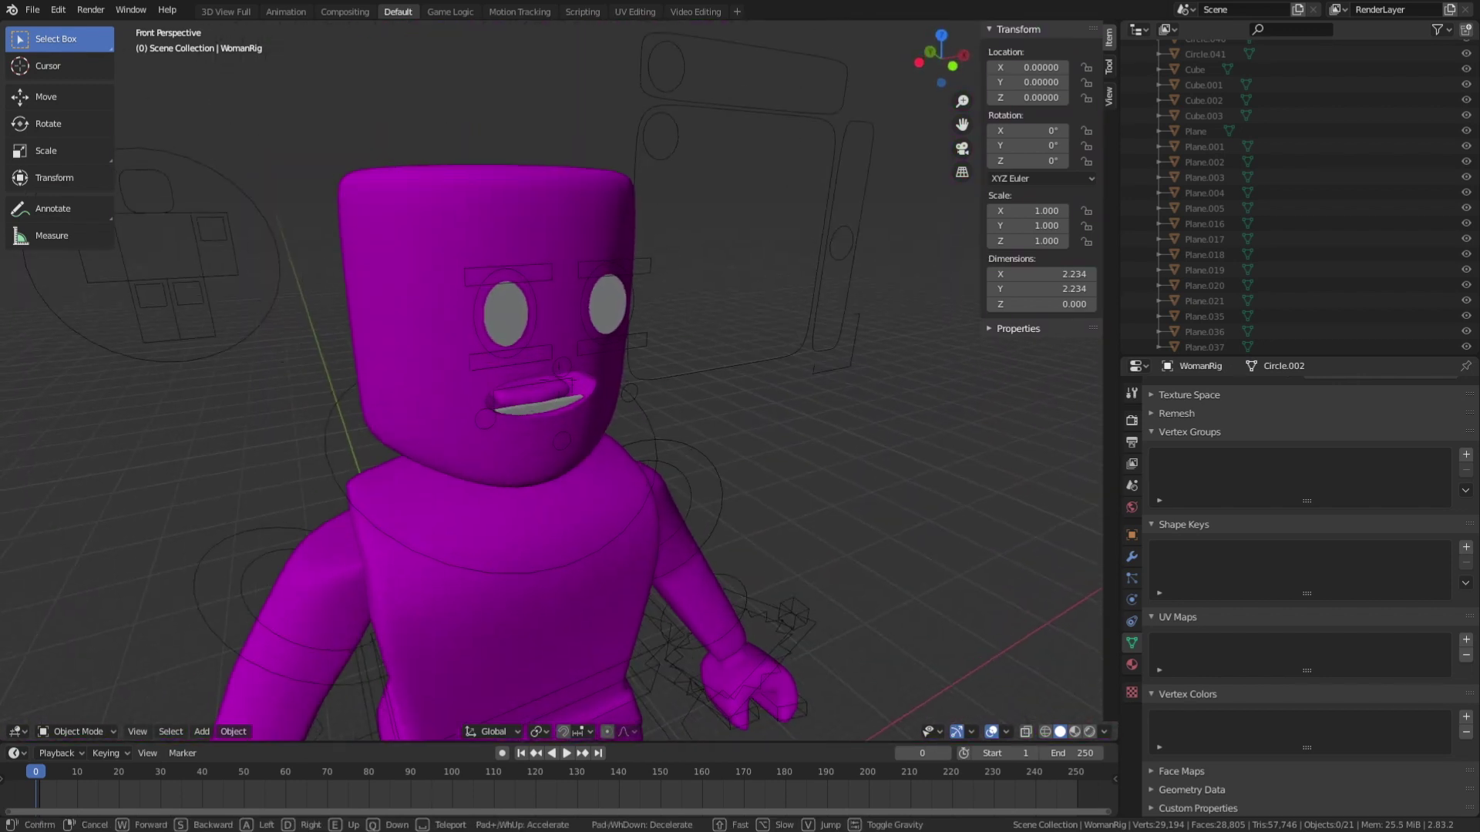
pyautogui.press('s')
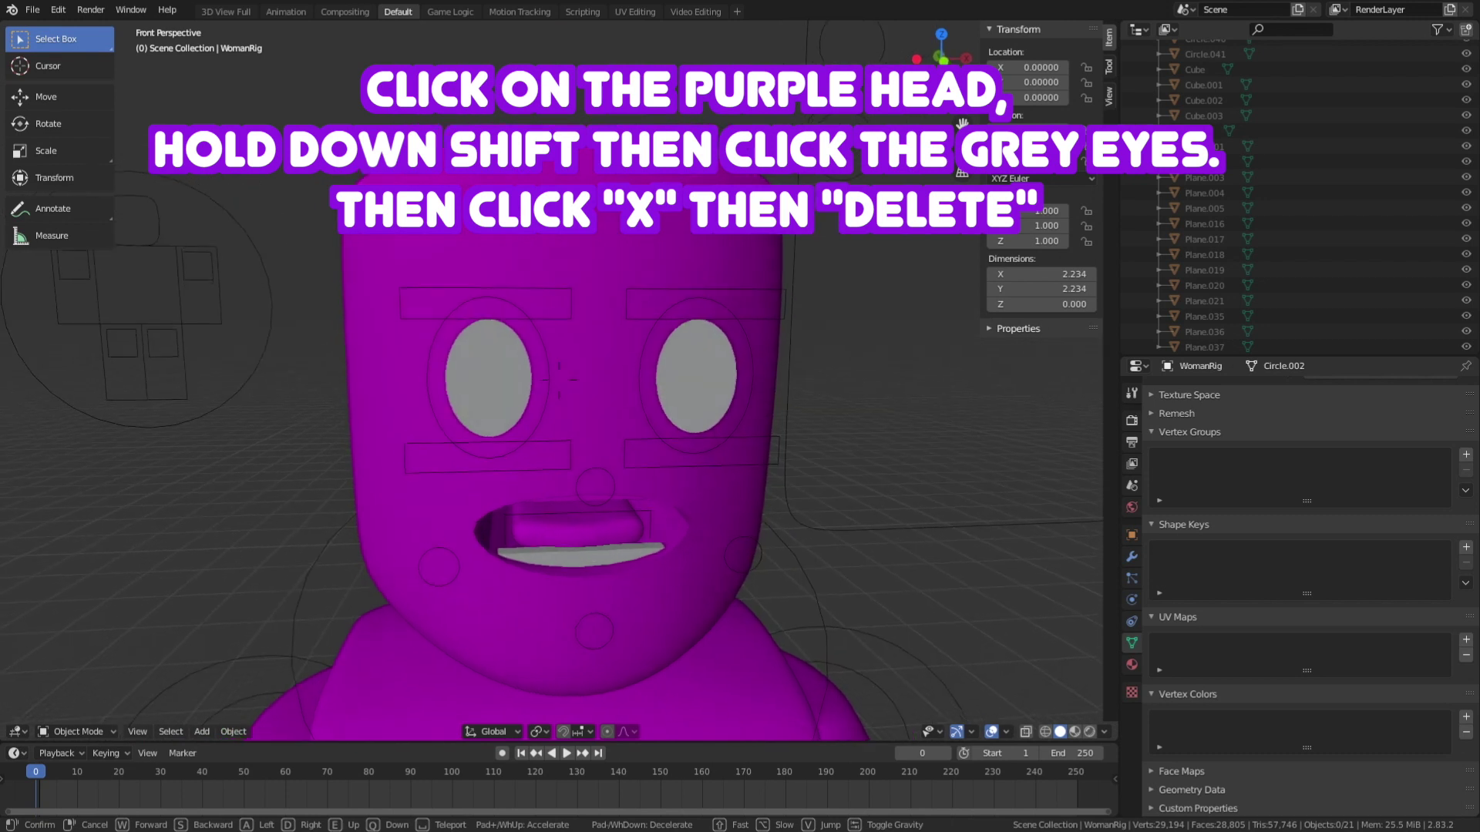
pyautogui.click(590, 234)
pyautogui.click(590, 234)
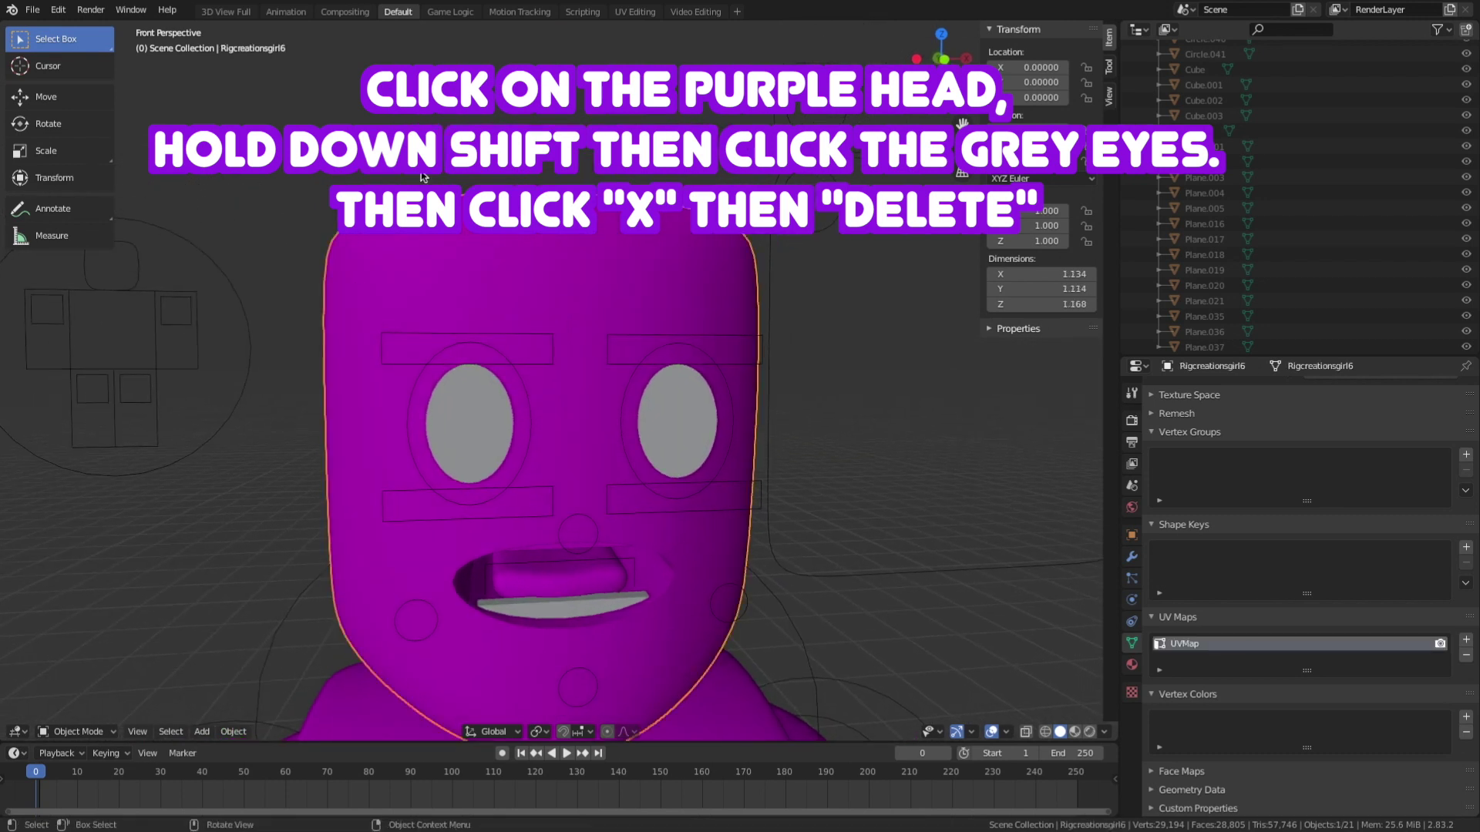
pyautogui.keyDown('shift'); pyautogui.click(492, 475); pyautogui.keyUp('shift')
pyautogui.keyDown('shift'); pyautogui.click(674, 420); pyautogui.keyUp('shift')
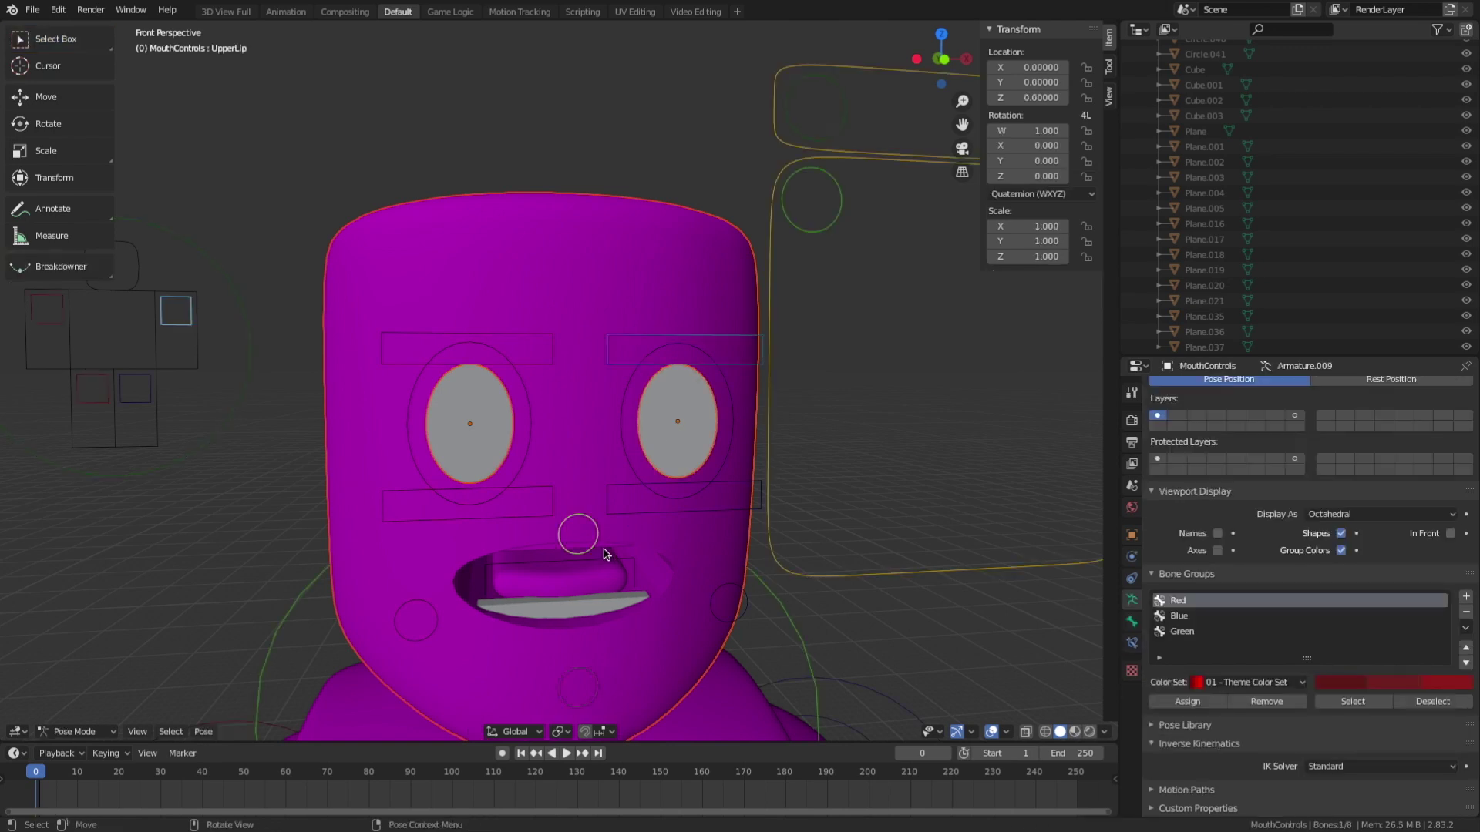
pyautogui.press('x')
pyautogui.click(599, 410)
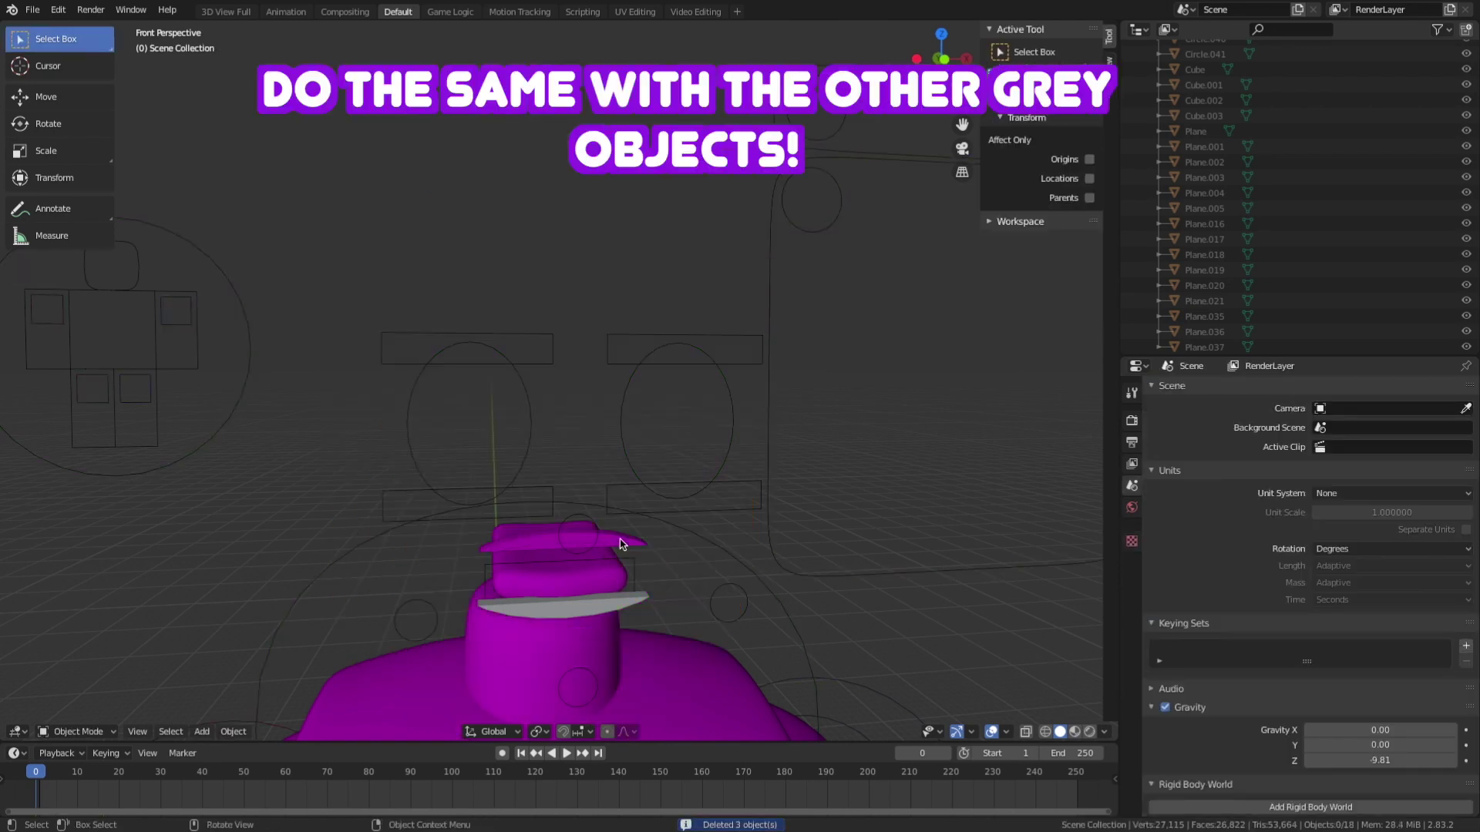
# - Delete the remaining grey top piece, cylinder and disc, then select the headless body
pyautogui.click(613, 544)
pyautogui.keyDown('shift'); pyautogui.click(623, 578); pyautogui.keyUp('shift')
pyautogui.keyDown('shift'); pyautogui.click(639, 598); pyautogui.keyUp('shift')
pyautogui.press('x')
pyautogui.click(609, 592)
pyautogui.moveTo(609, 592); pyautogui.dragTo(588, 414, button='middle')
pyautogui.click(588, 414)
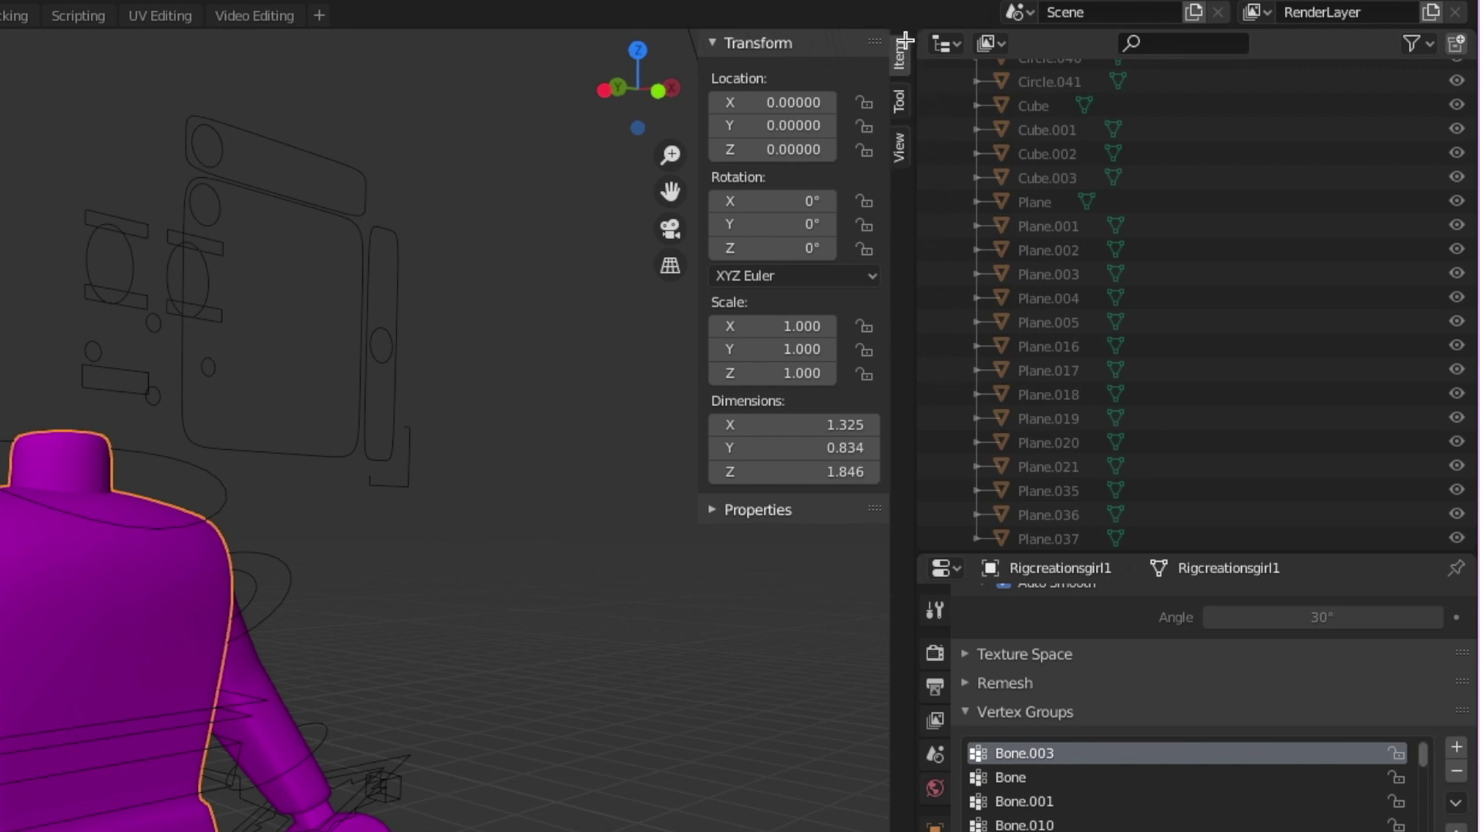
# - Split the view into a Shader Editor and load the clothing image into the body's Image Texture
pyautogui.moveTo(906, 40); pyautogui.dragTo(902, 799)
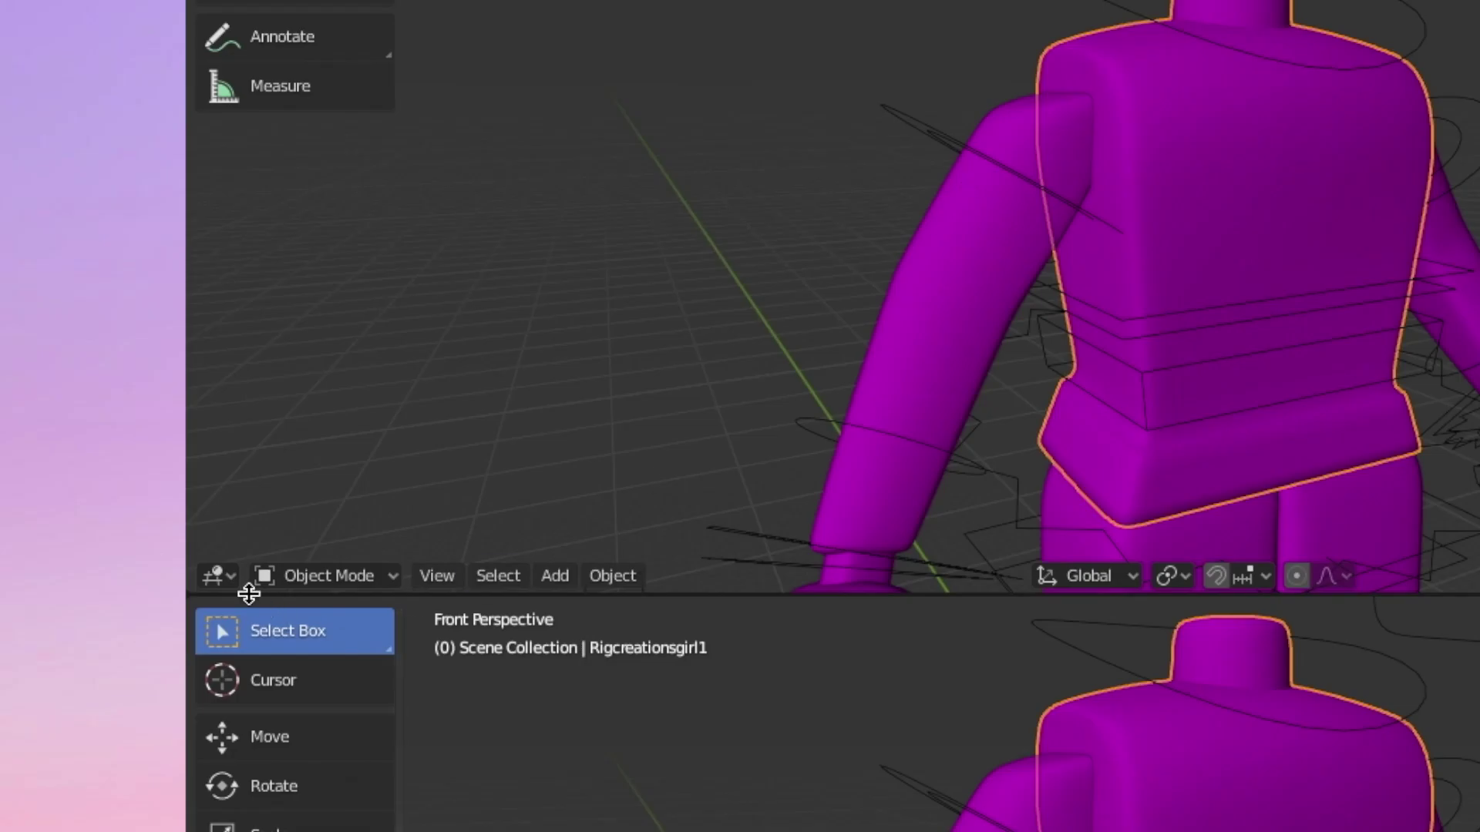
pyautogui.click(217, 576)
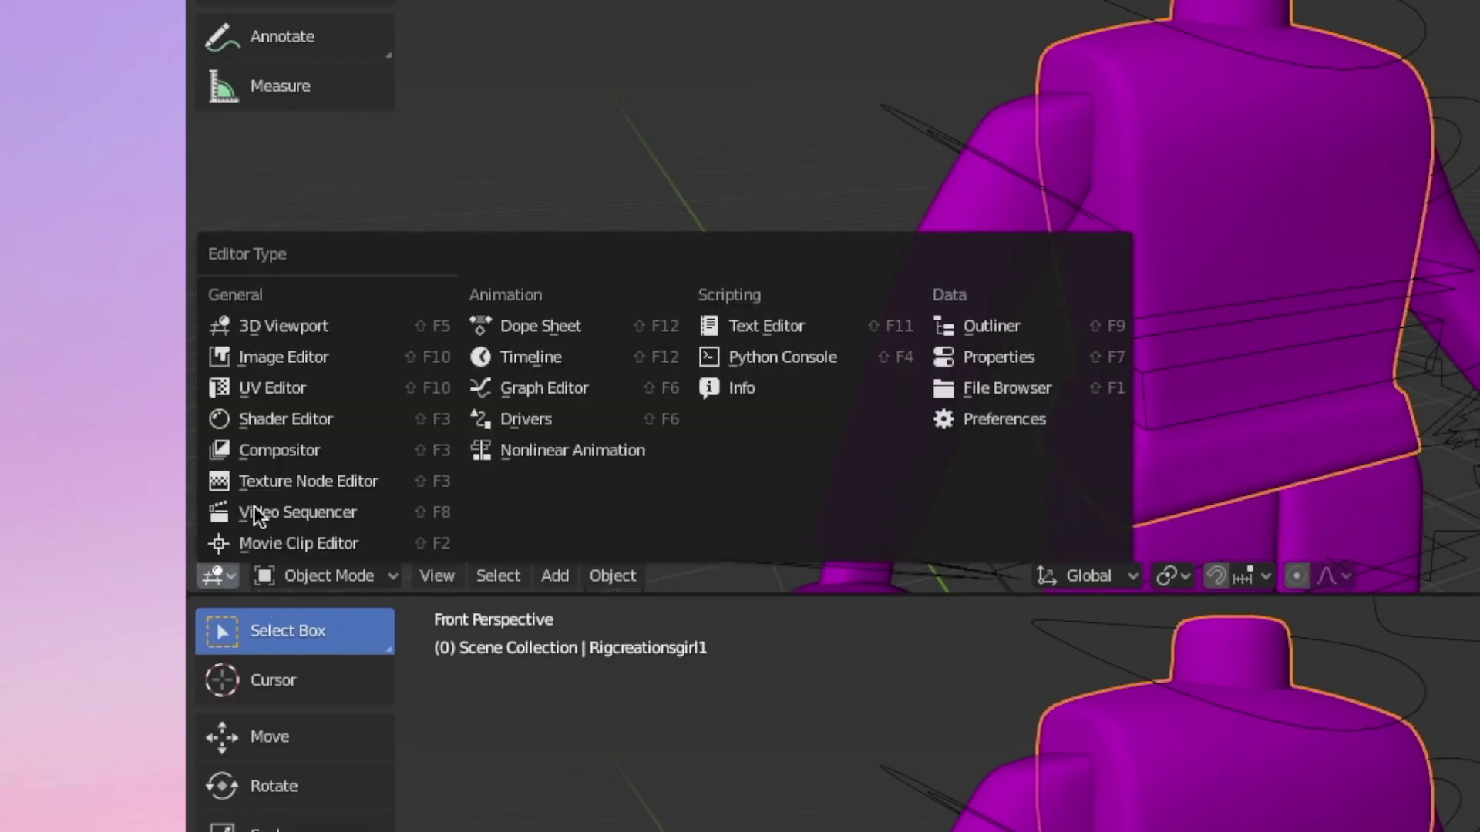
pyautogui.click(271, 424)
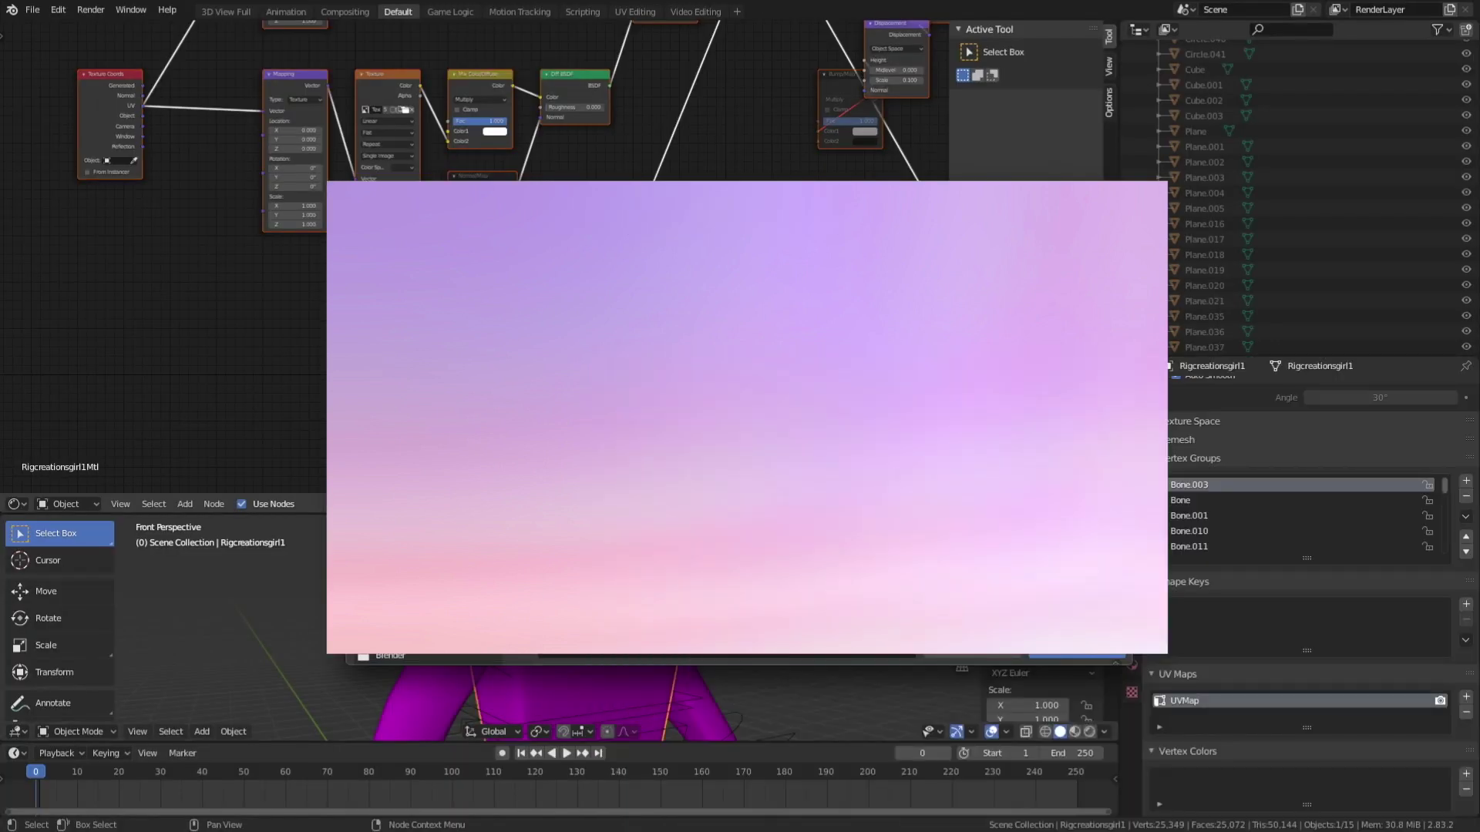
pyautogui.press('Return')
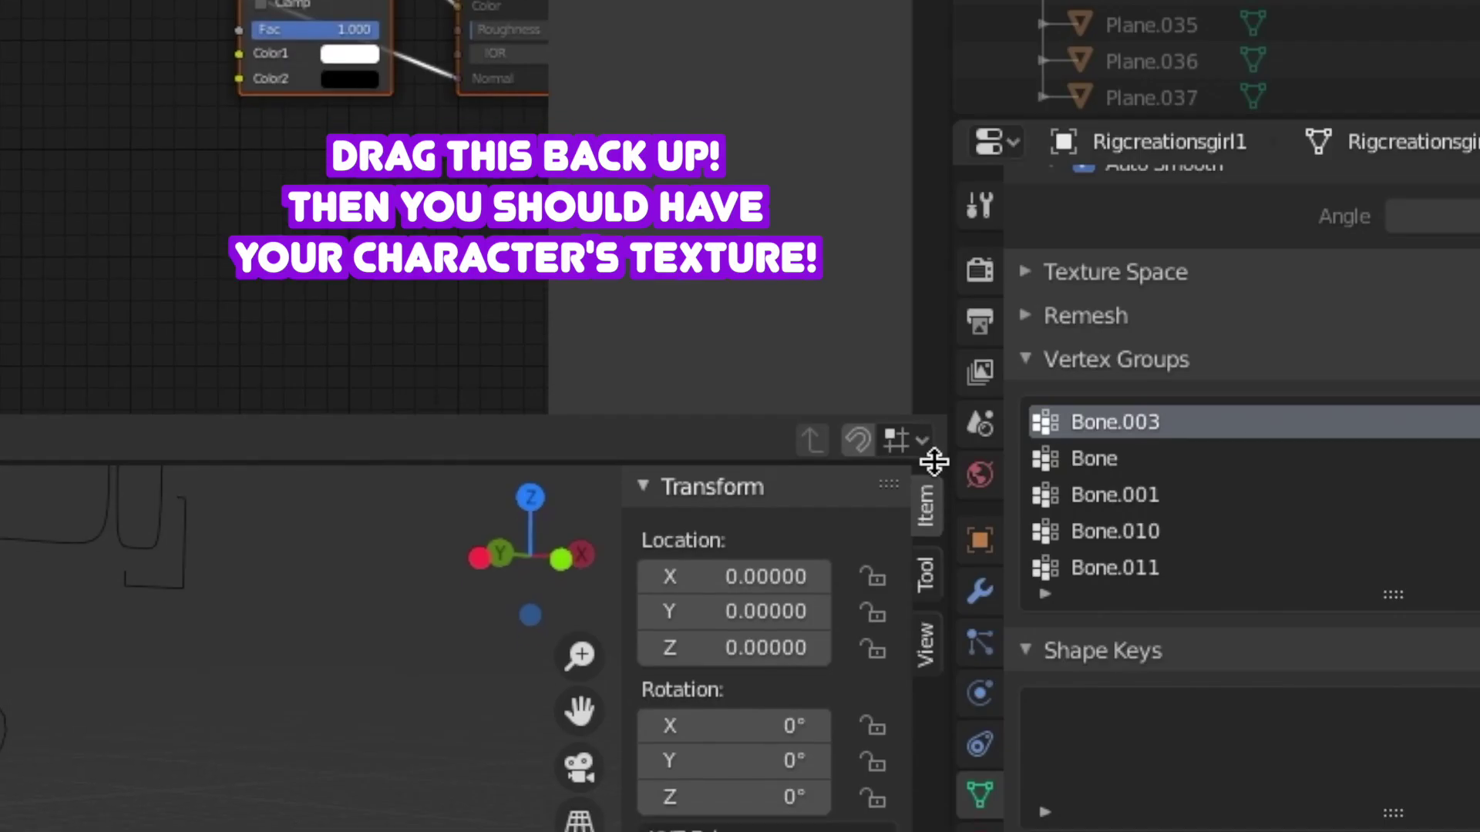
pyautogui.moveTo(1110, 515); pyautogui.dragTo(1113, 462)
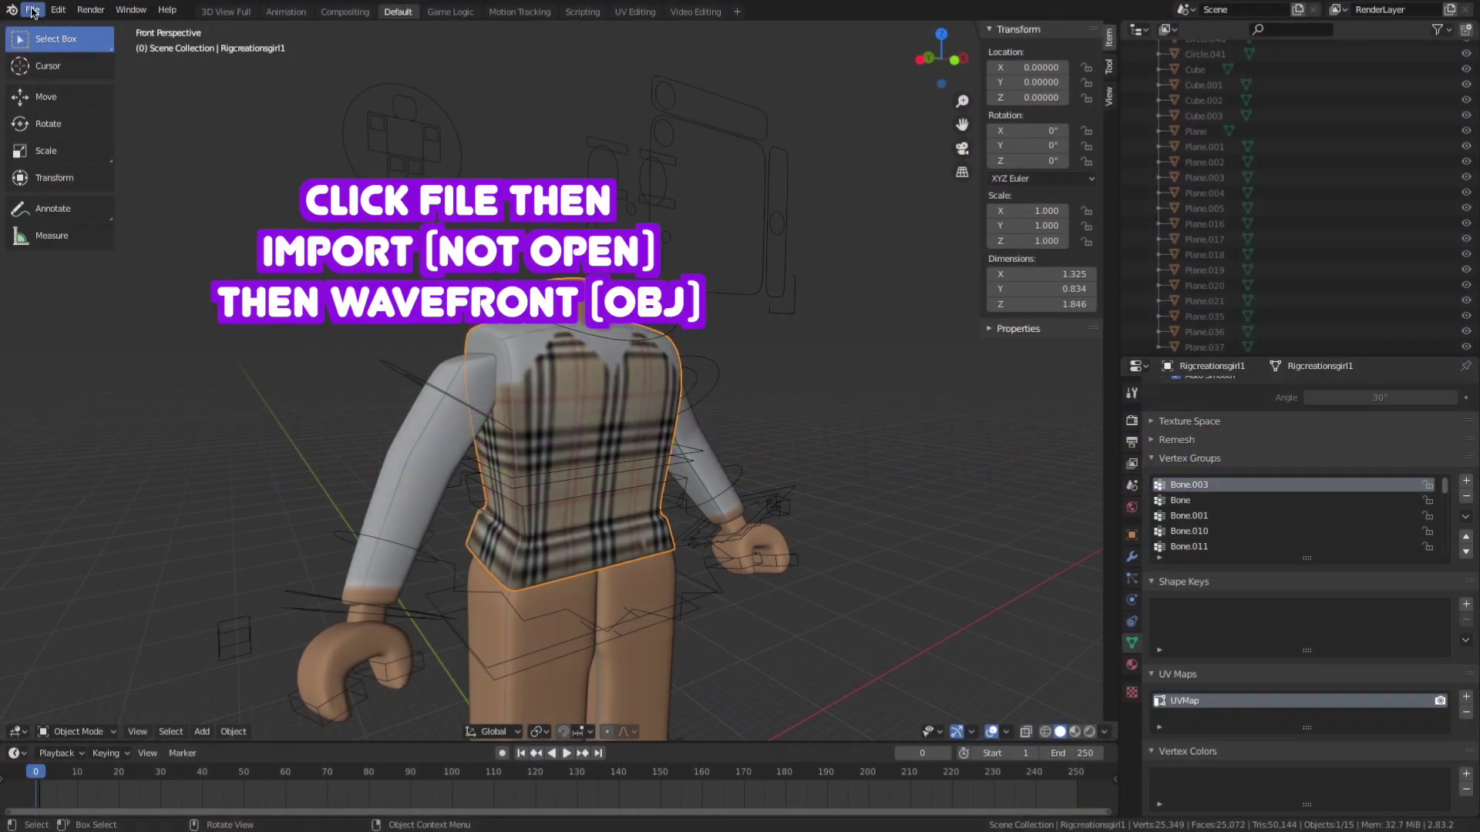
# - Import the exported head file as a Wavefront OBJ
pyautogui.click(243, 49)
pyautogui.moveTo(278, 353)
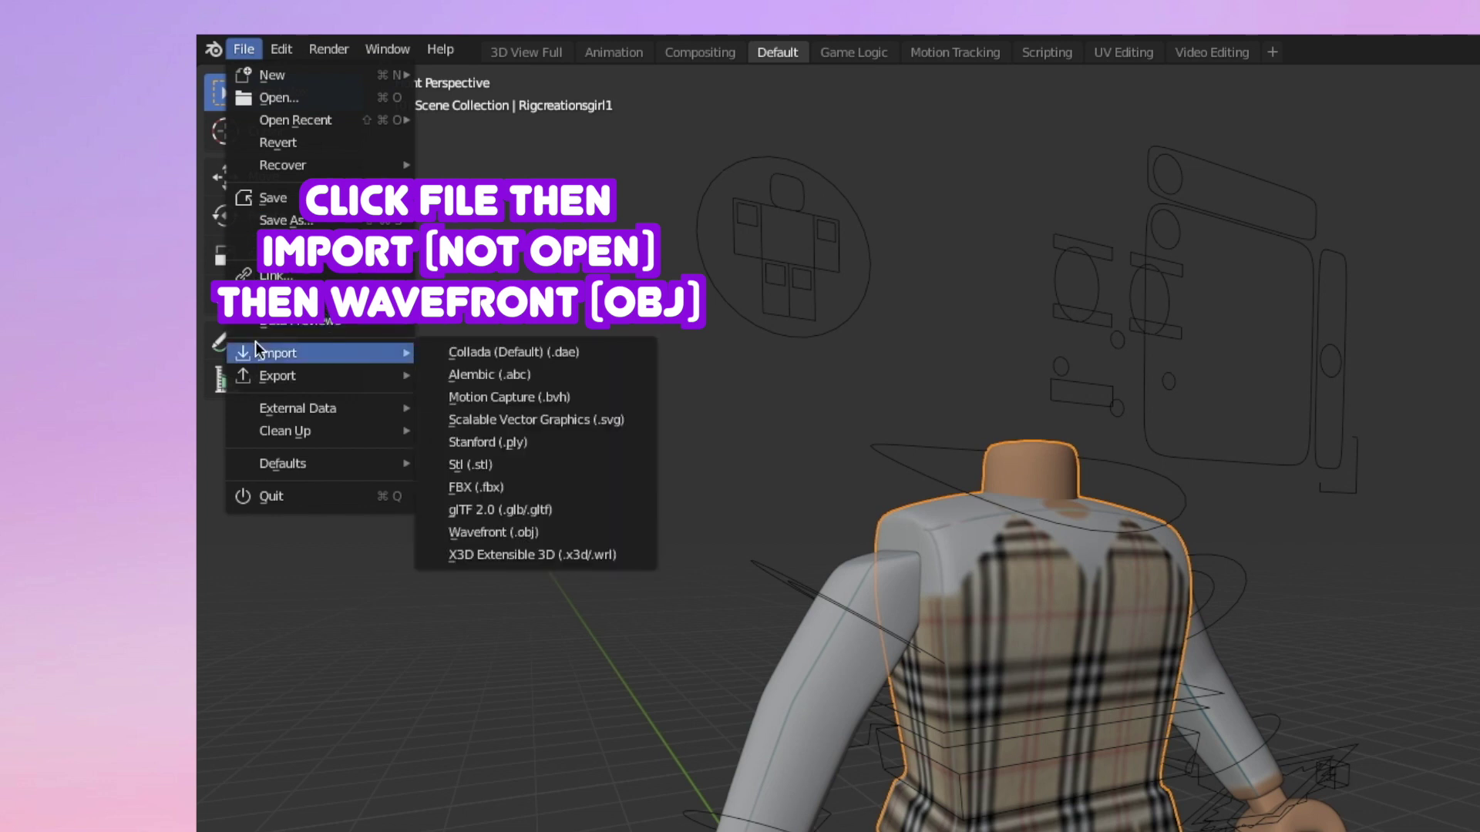
pyautogui.click(515, 524)
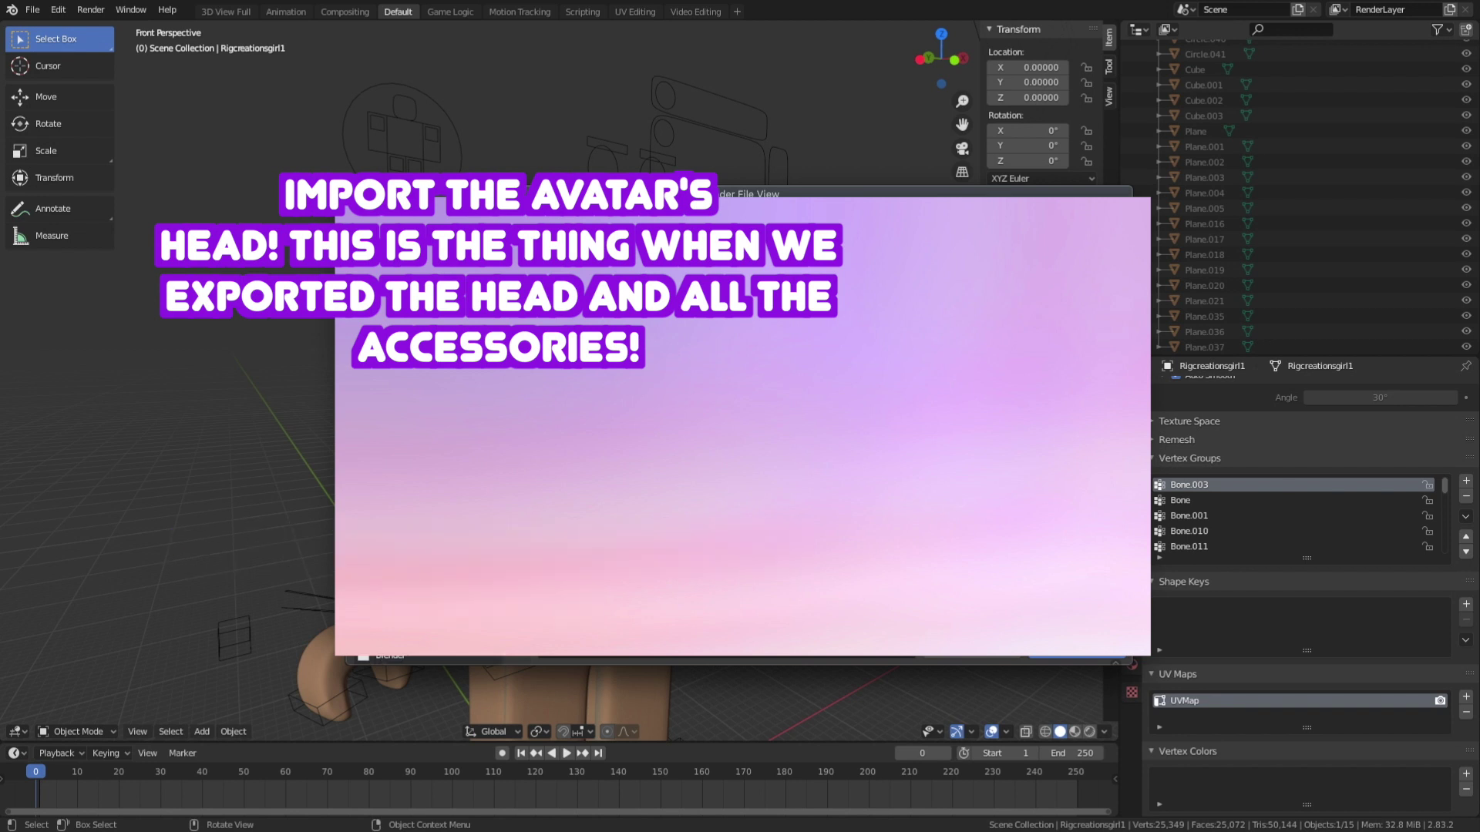
pyautogui.doubleClick(615, 311)
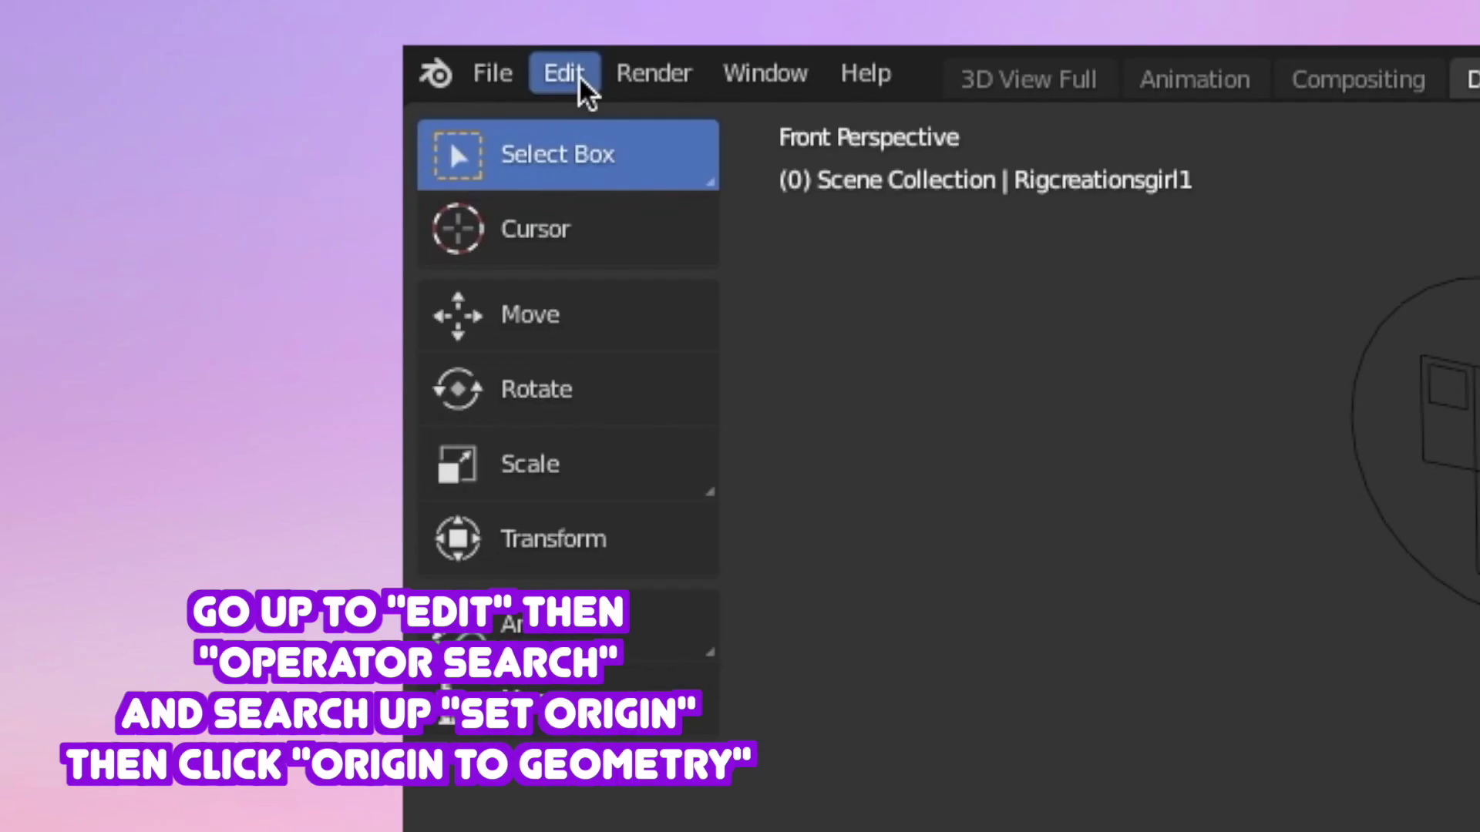
pyautogui.click(62, 12)
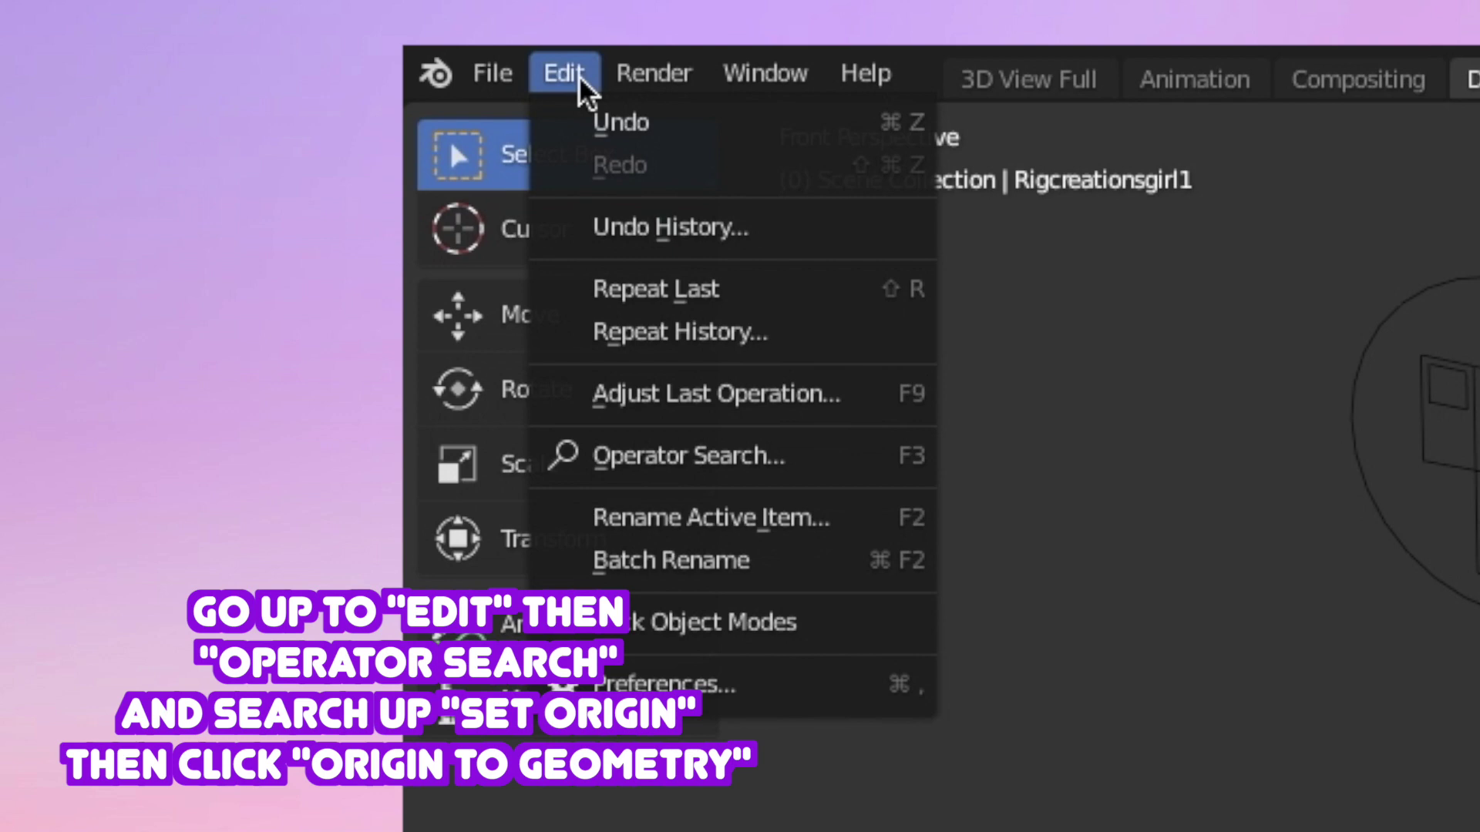
# - Set the imported head's origin to its geometry using operator search 'set orig'
pyautogui.click(604, 454)
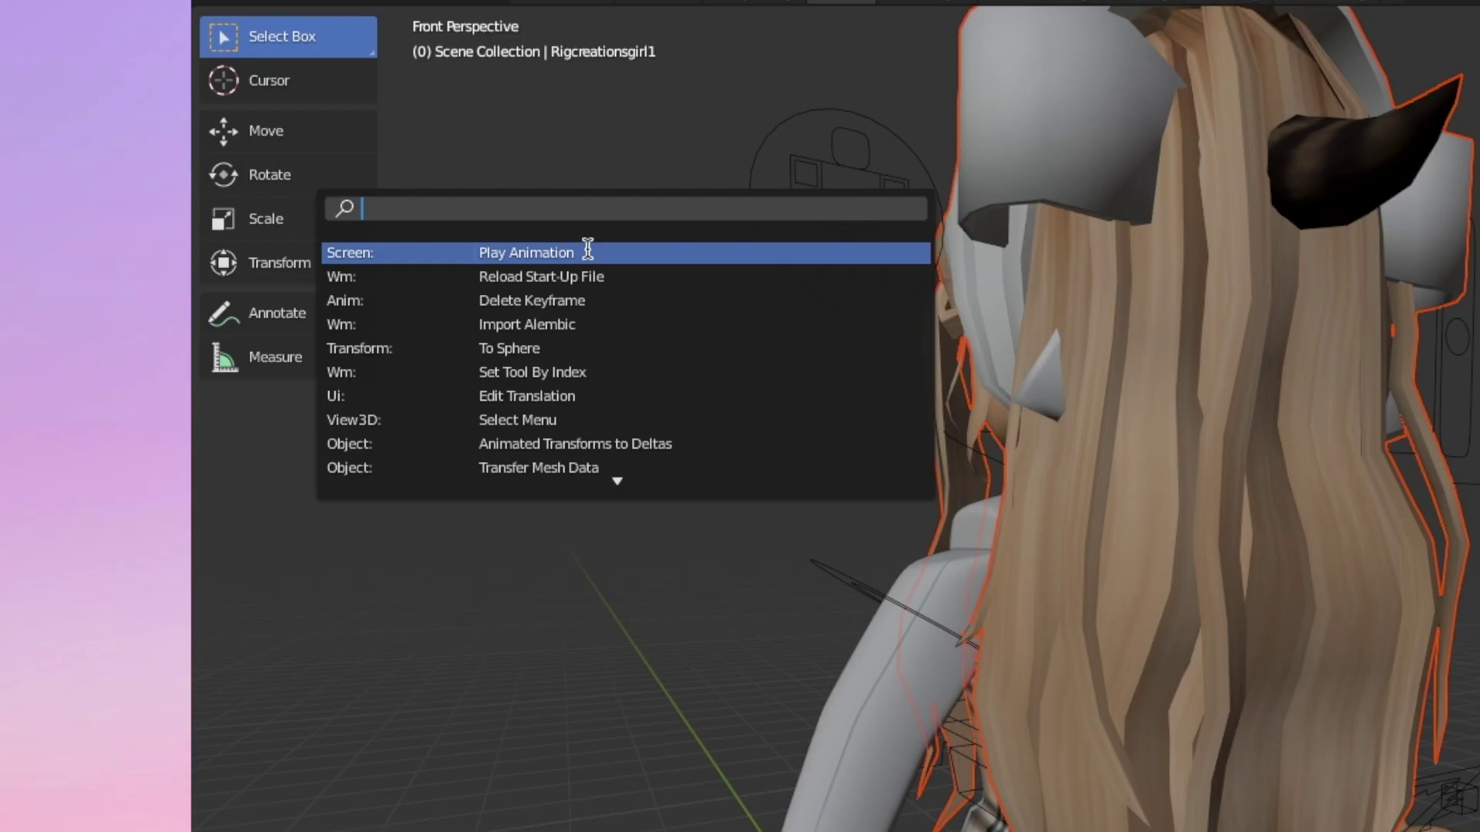
pyautogui.write('set orig')
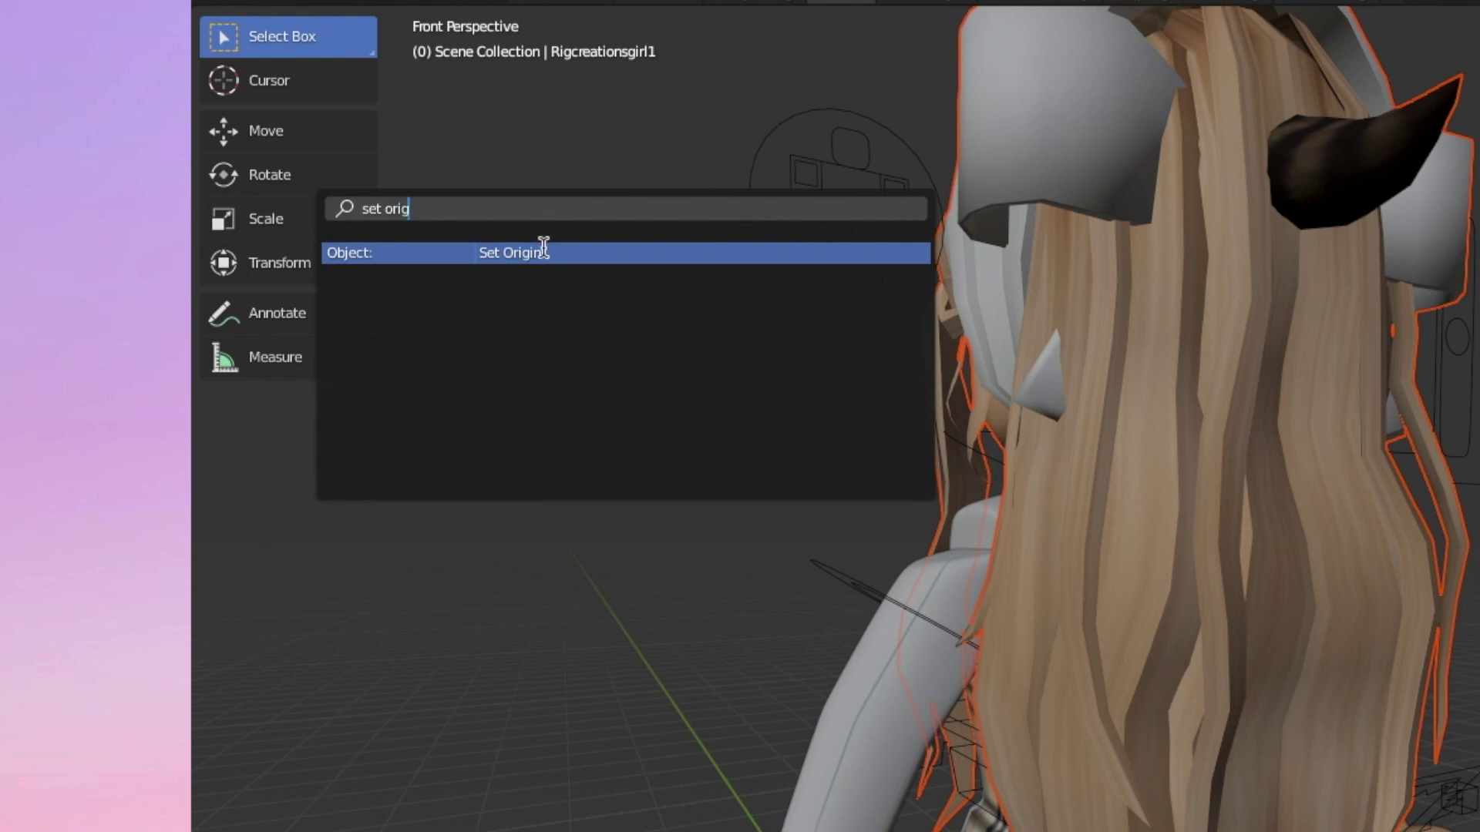
pyautogui.click(544, 250)
pyautogui.click(459, 275)
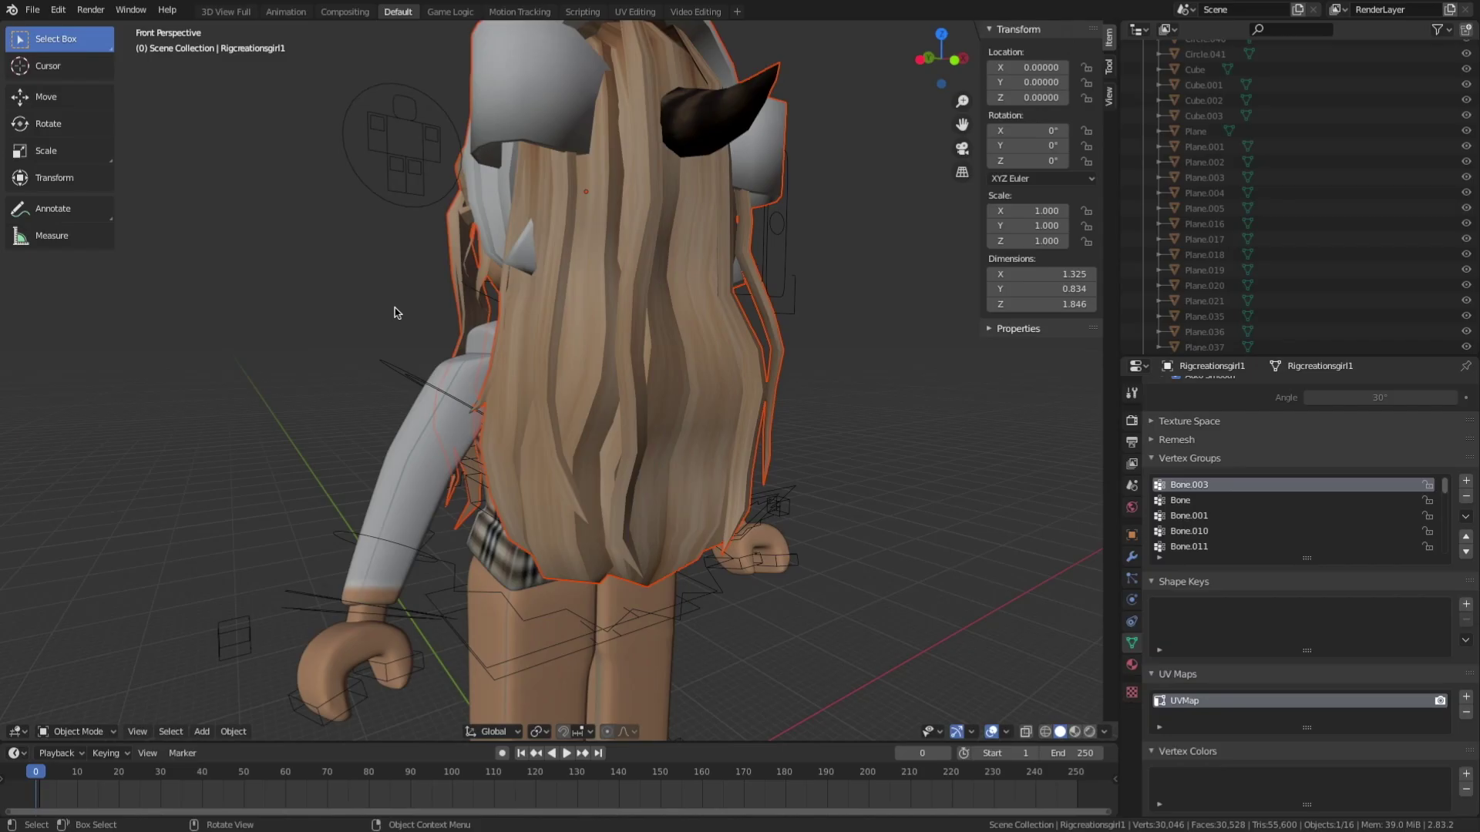
pyautogui.hotkey('shift', '`')
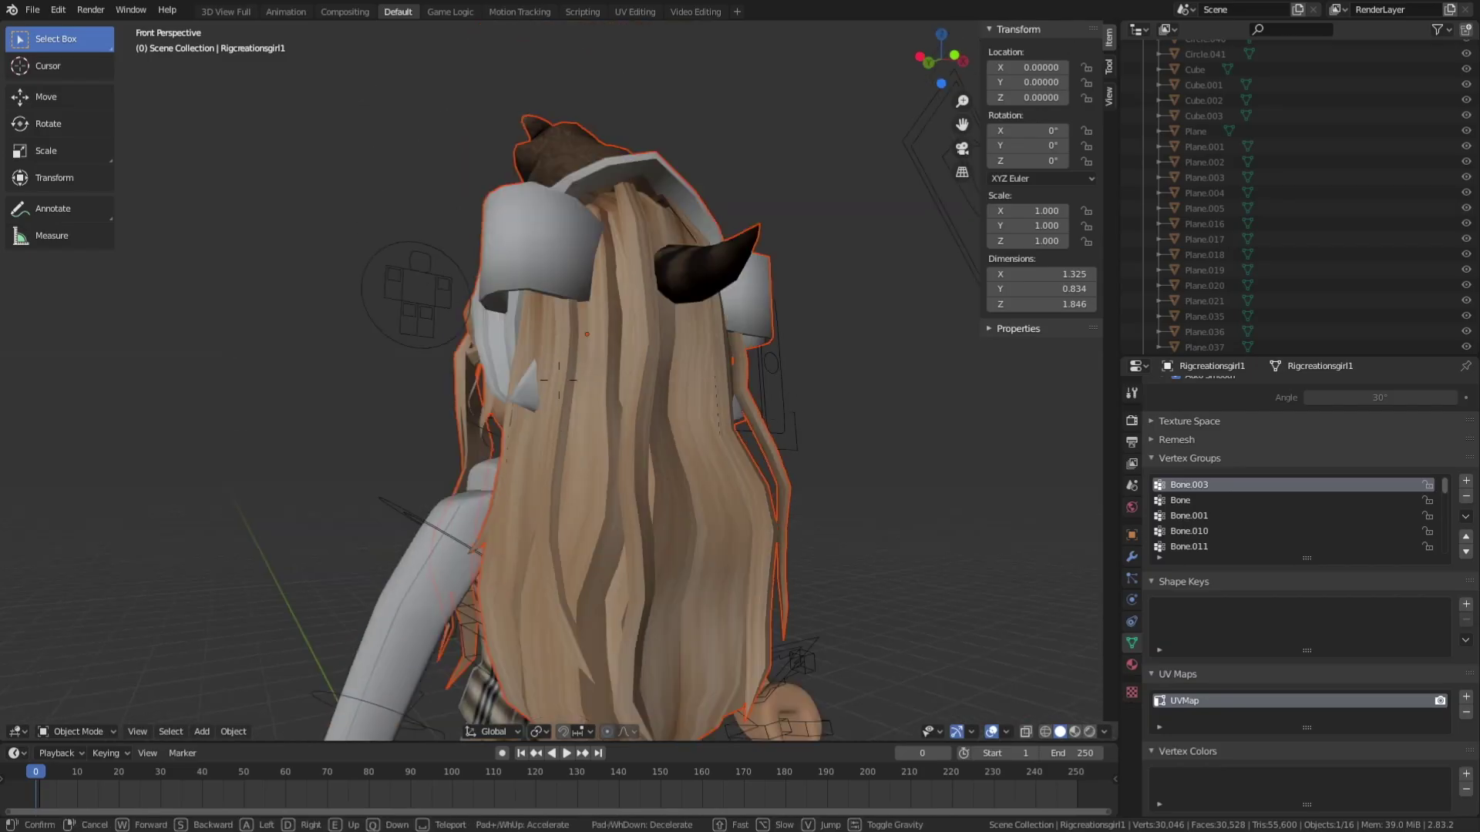
# - Rotate the head about 180° and move it onto the body so the face points forward
pyautogui.press('w')
pyautogui.press('Return')
pyautogui.click(74, 129)
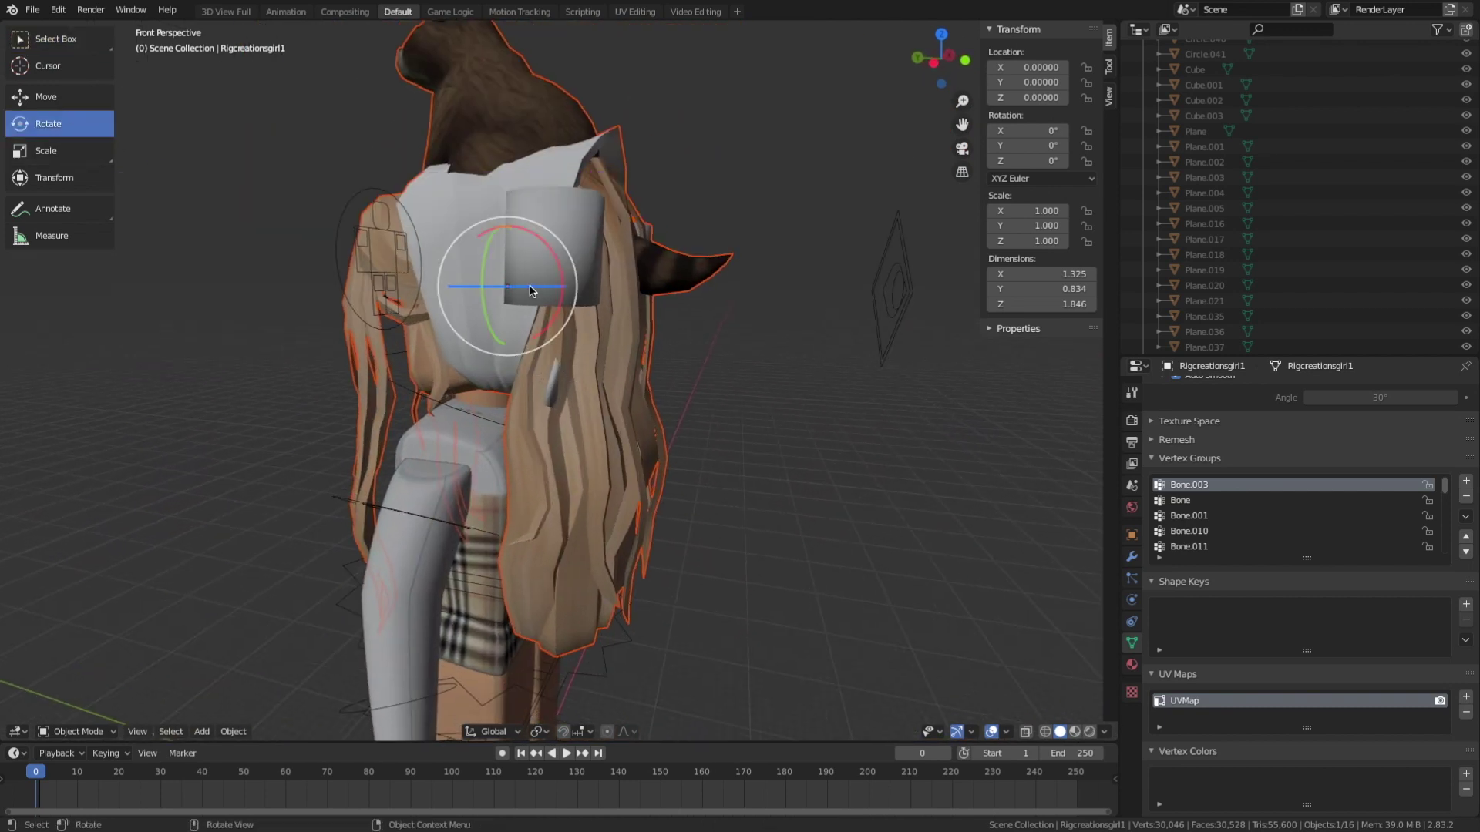
pyautogui.moveTo(532, 291); pyautogui.dragTo(324, 265)
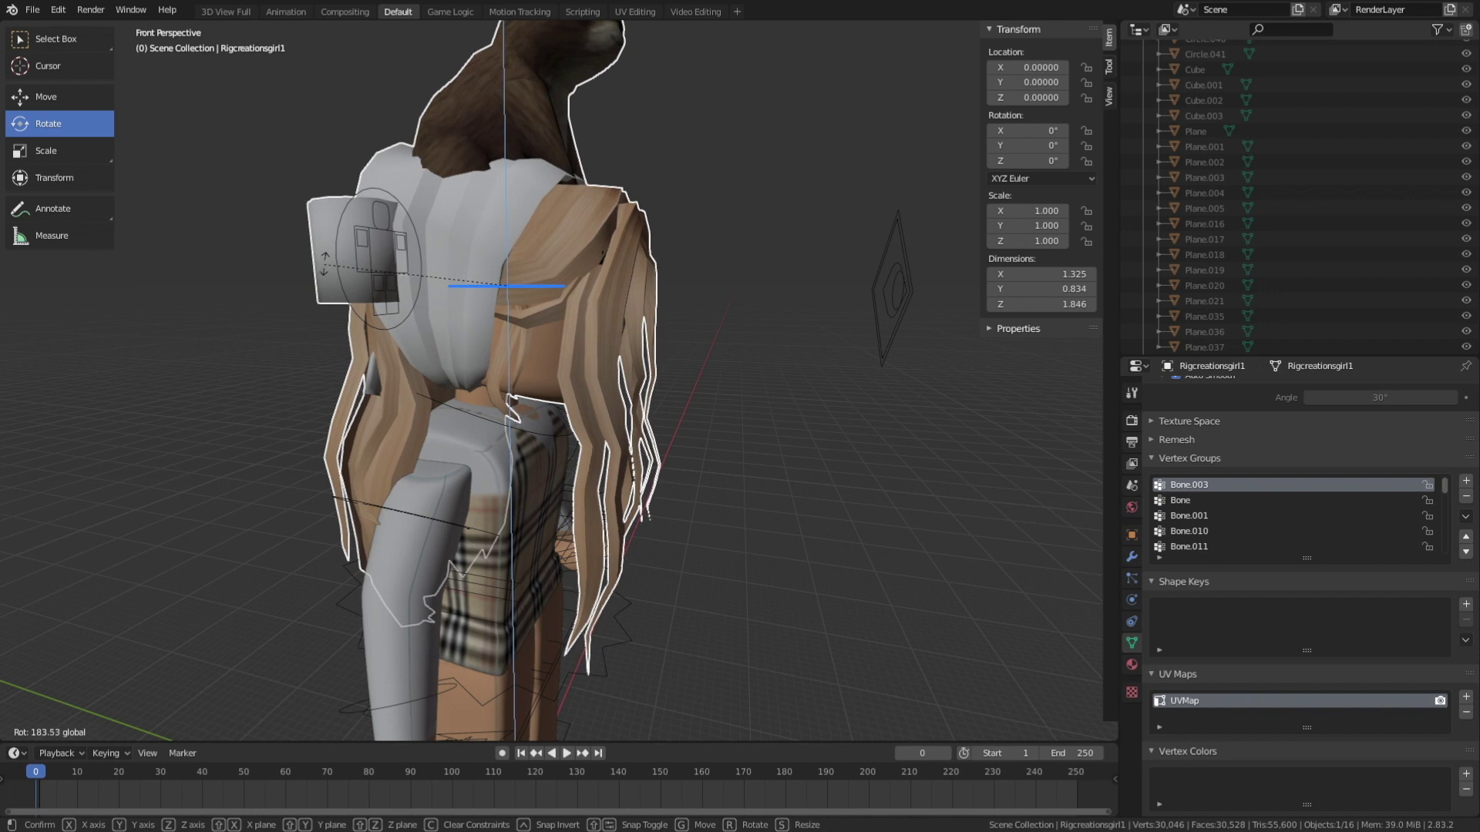
pyautogui.moveTo(324, 266); pyautogui.dragTo(324, 266)
pyautogui.click(46, 96)
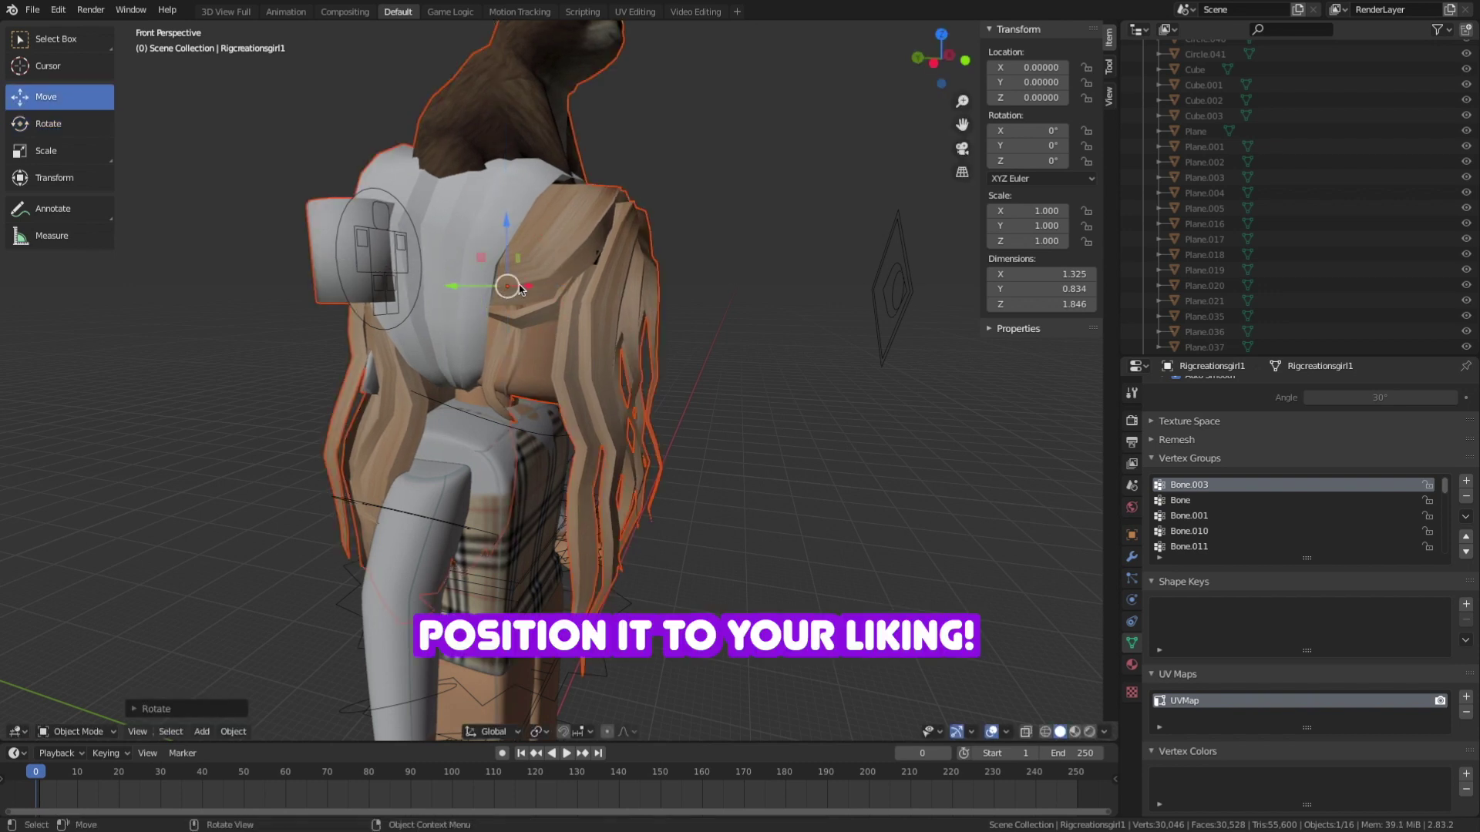
pyautogui.moveTo(531, 289); pyautogui.dragTo(483, 326)
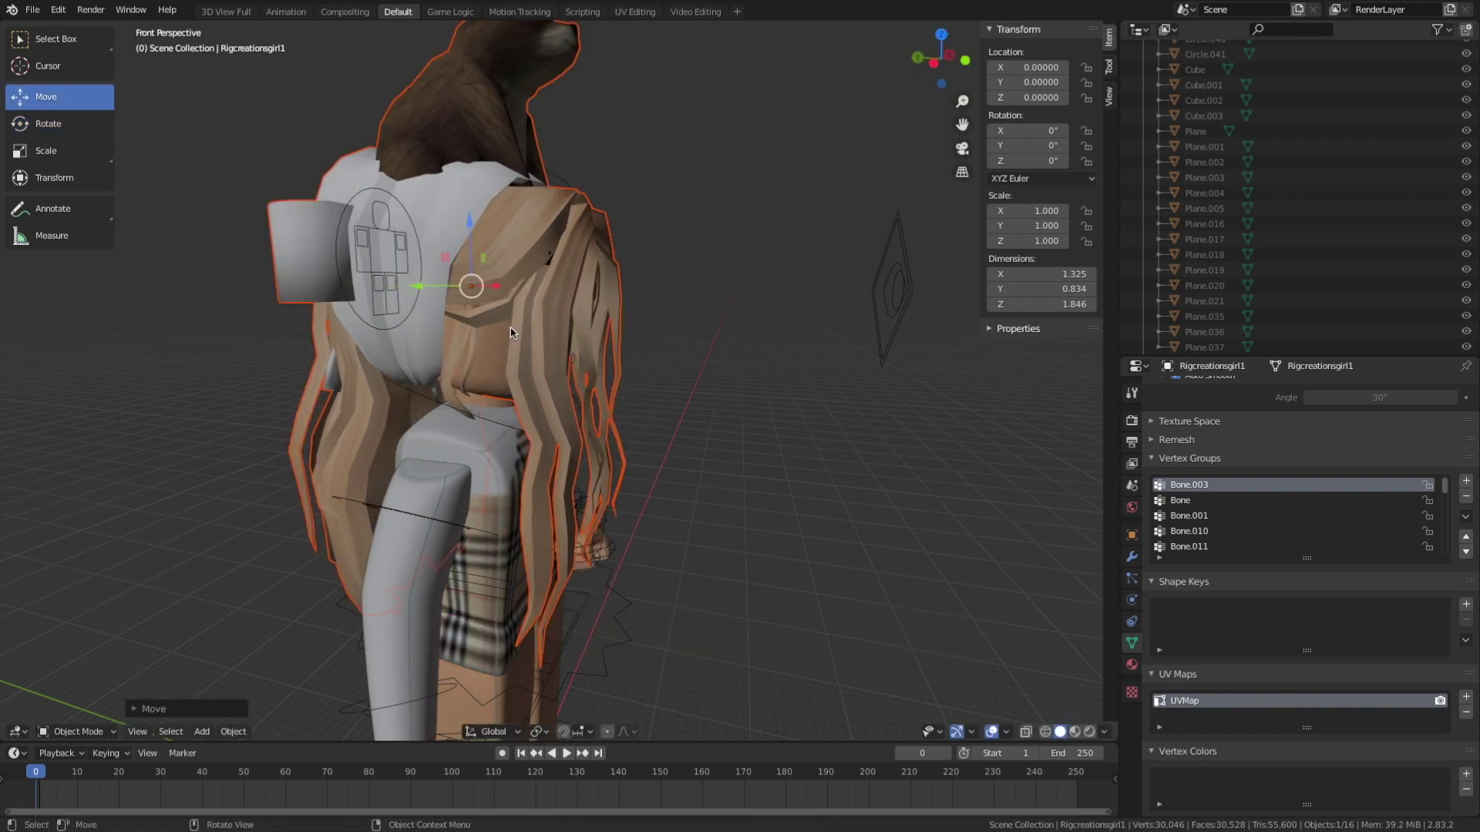
pyautogui.hotkey('shift', '`')
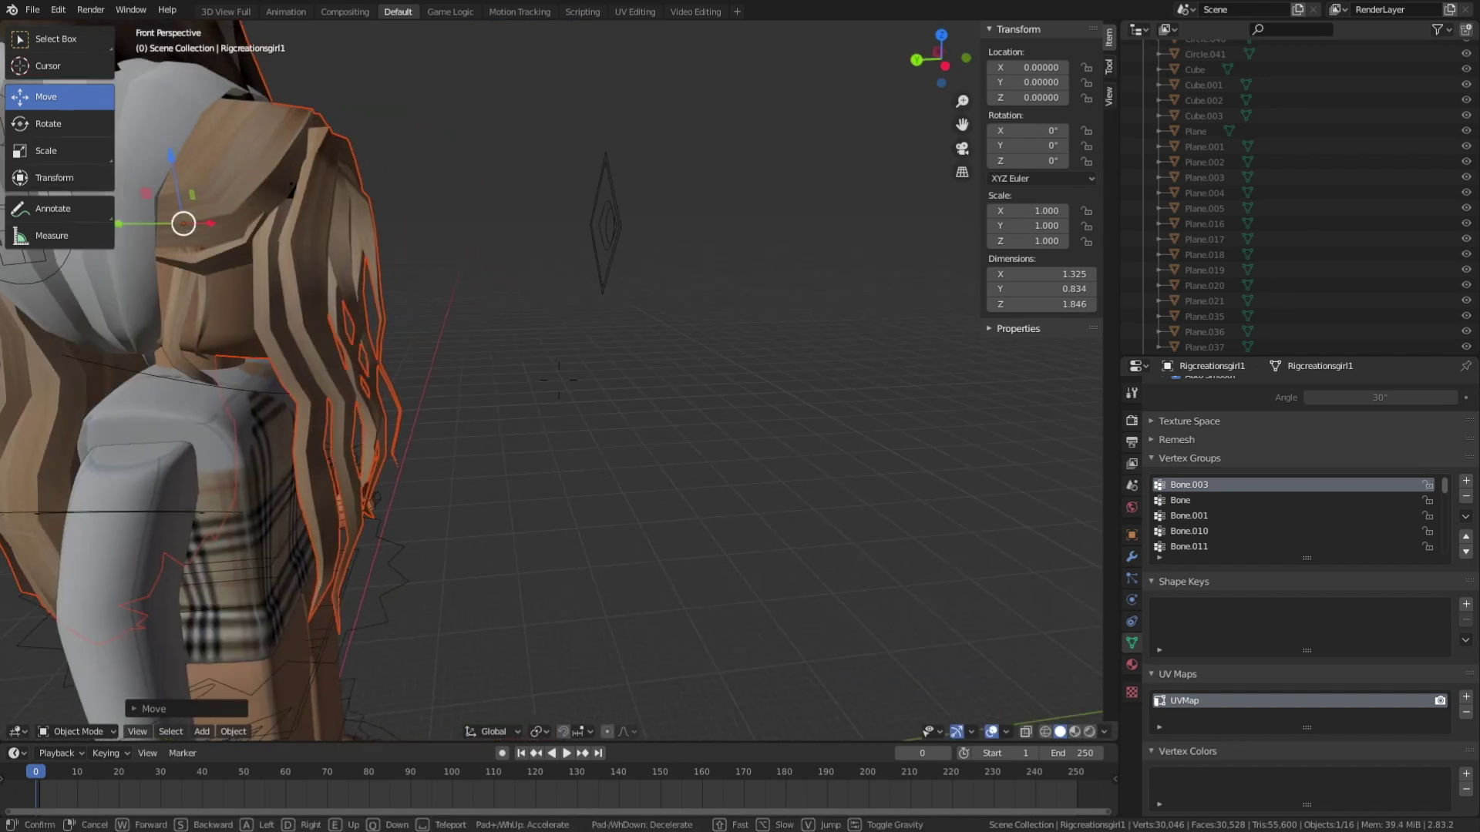
pyautogui.press('w')
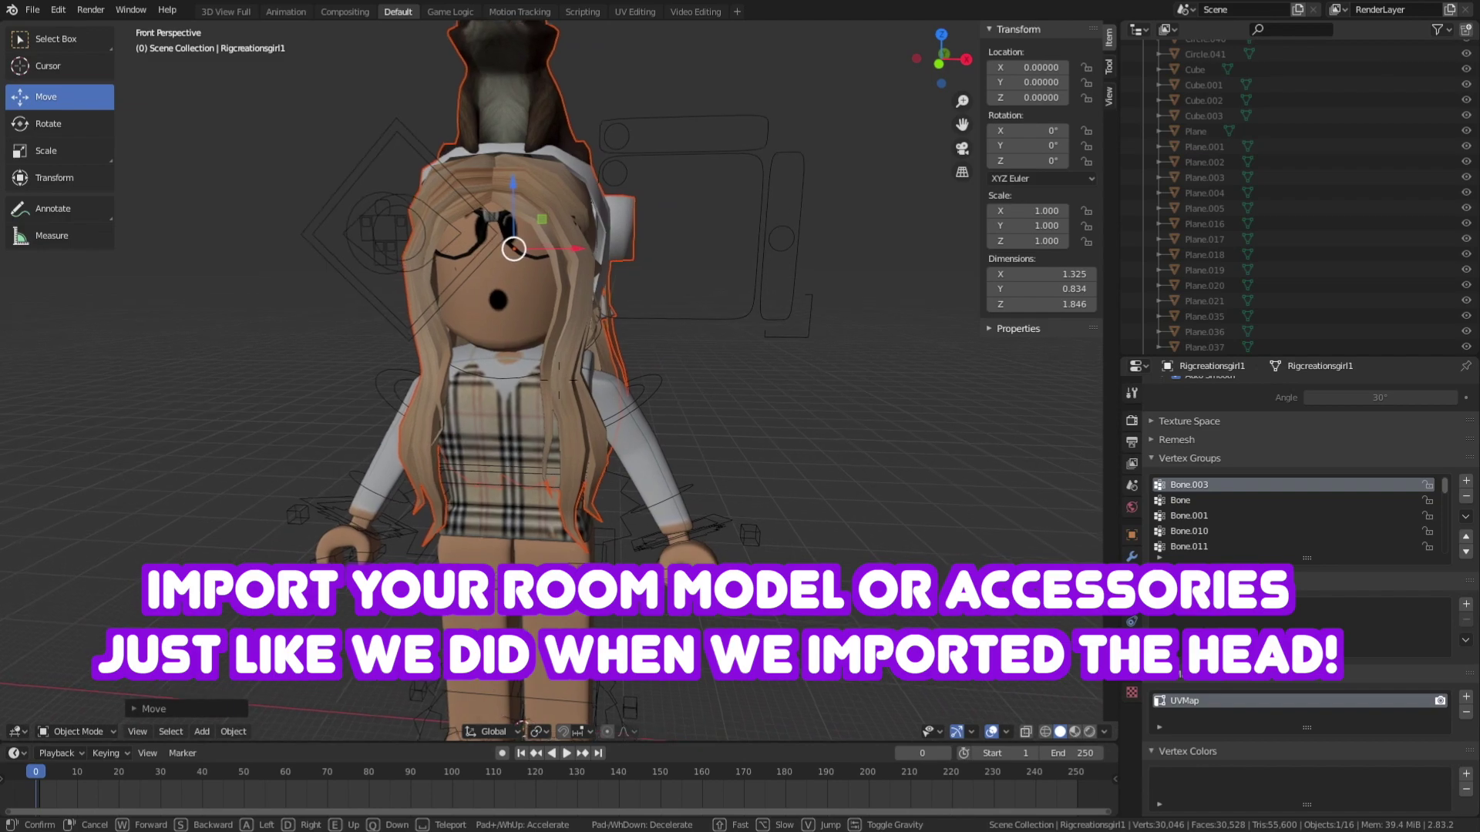
# - Import the bedroom room OBJ file and back the view out to see it
pyautogui.click(32, 9)
pyautogui.moveTo(571, 513)
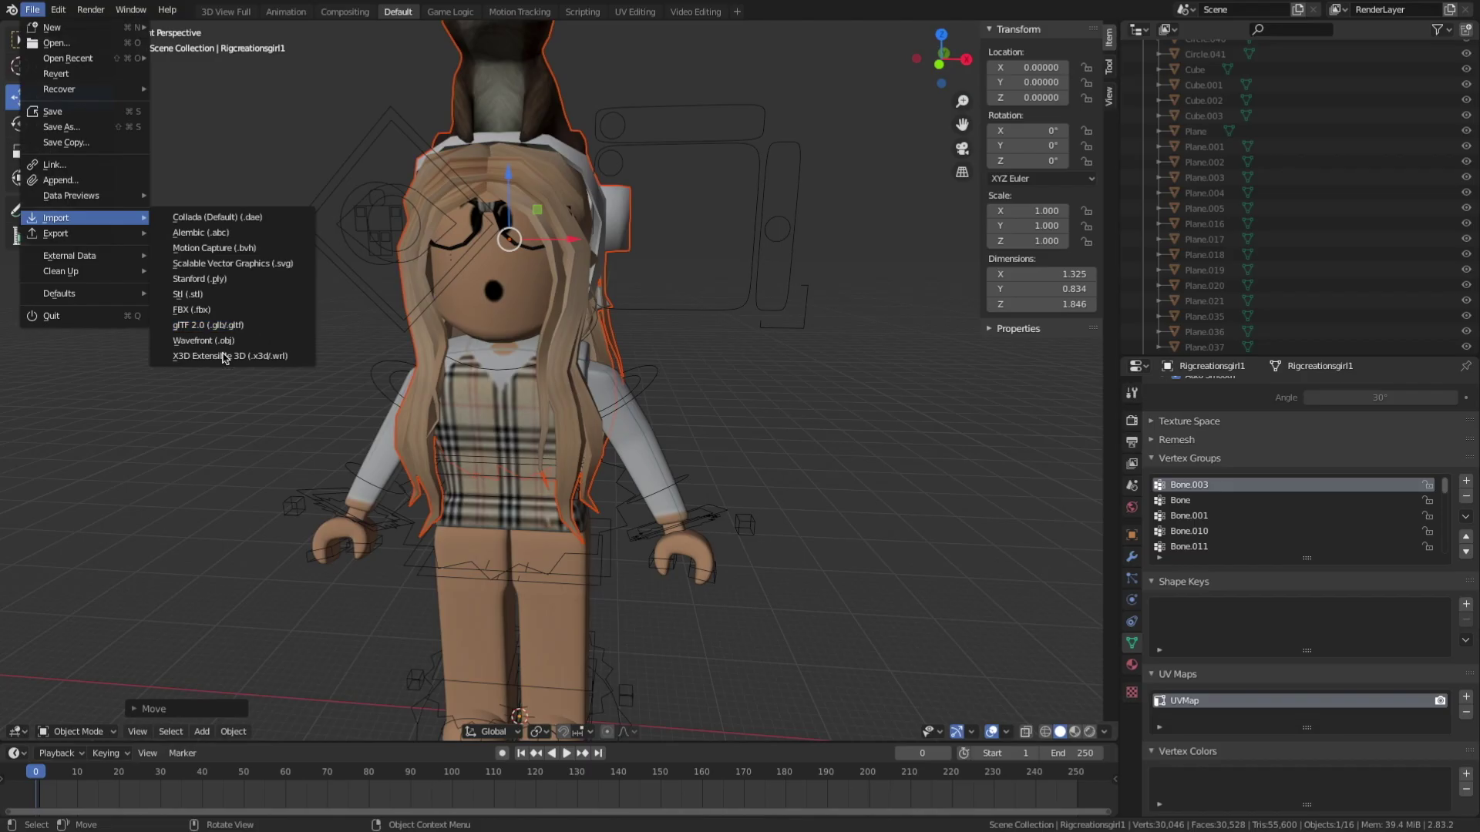
pyautogui.click(231, 349)
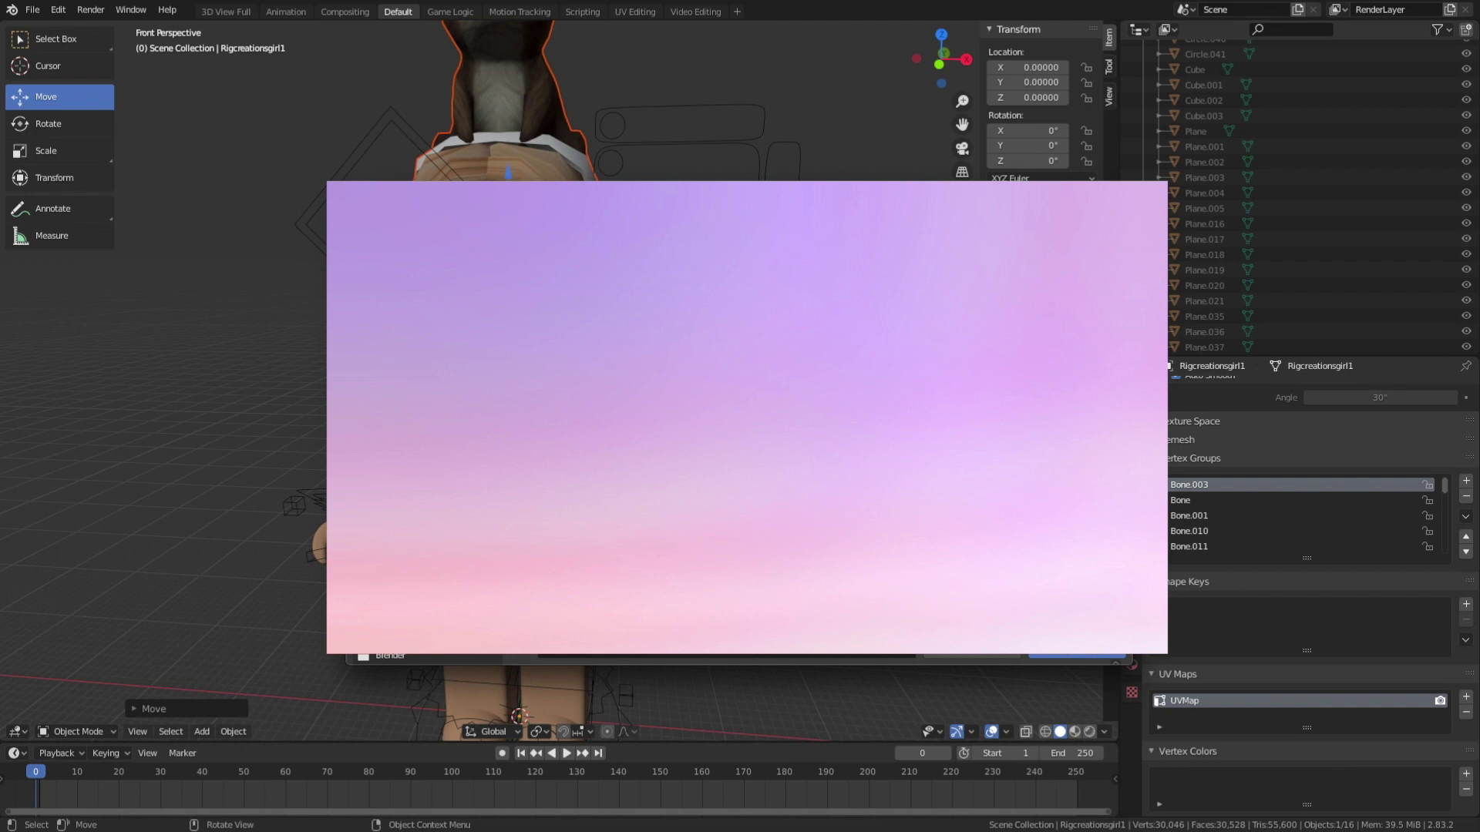
pyautogui.doubleClick(799, 522)
pyautogui.hotkey('shift', '`')
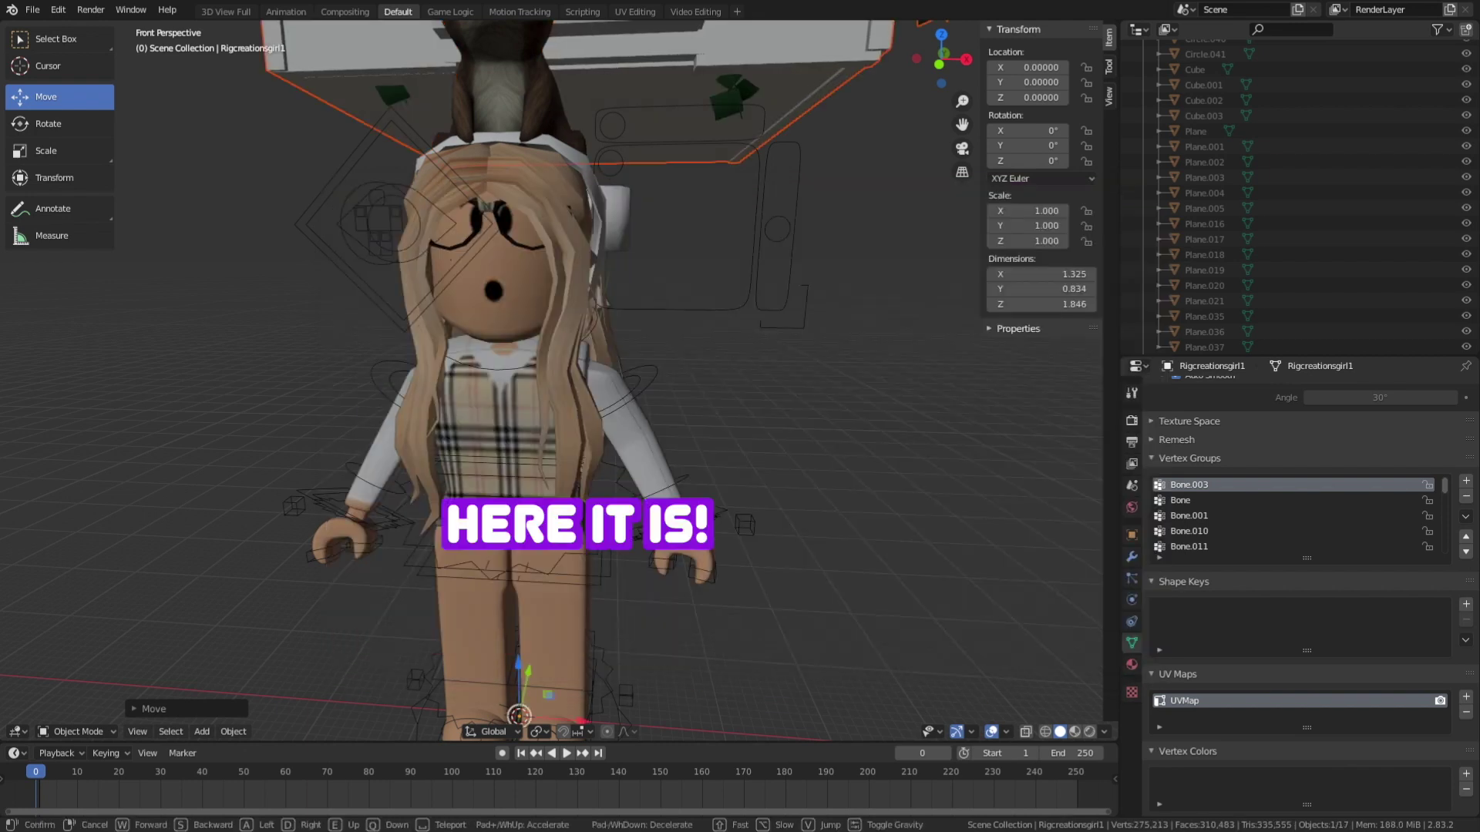
pyautogui.press('s')
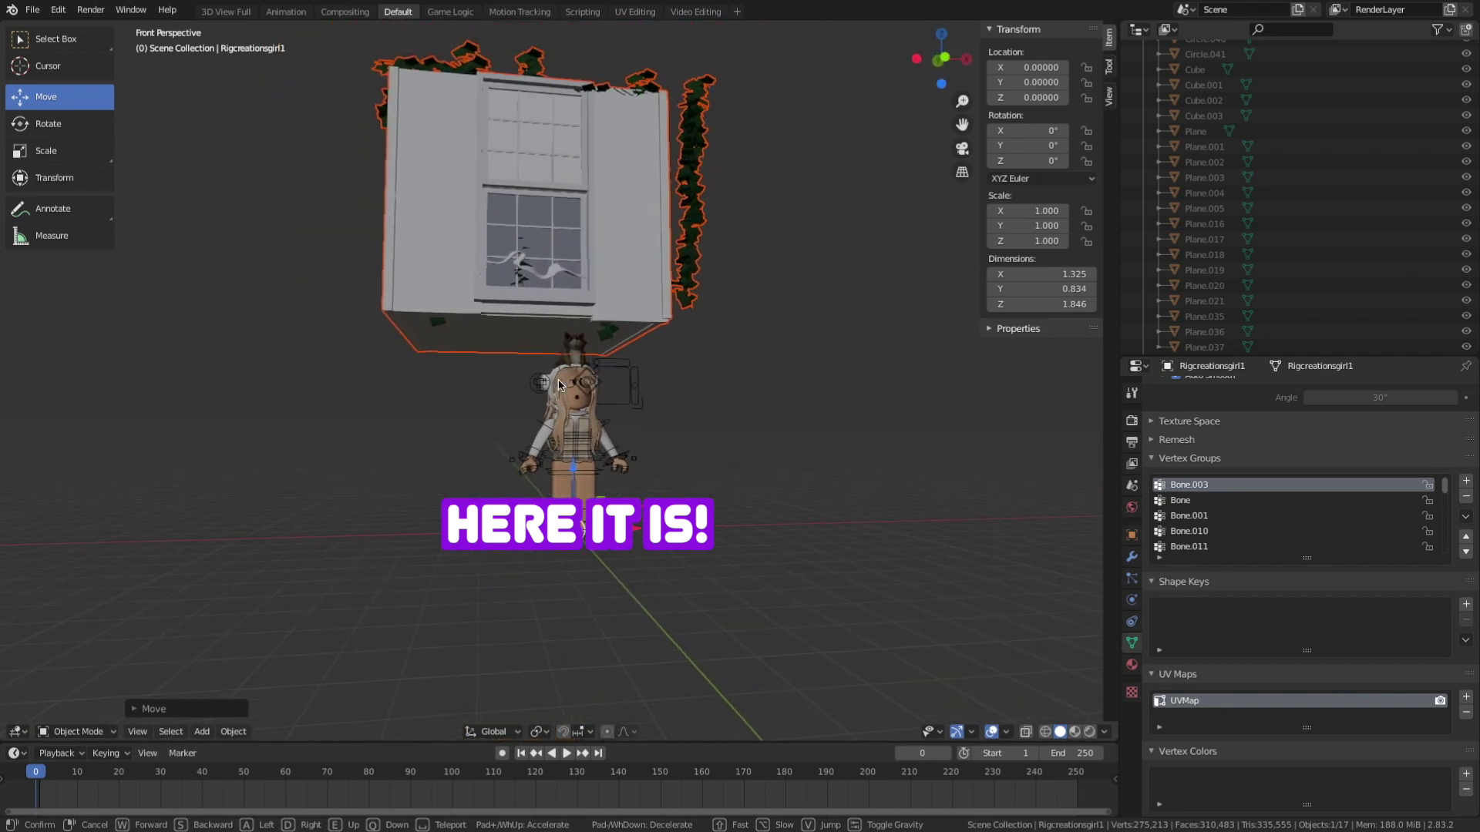
# - Set the bedroom model's origin to its geometry using Operator Search 'Set Origin'
pyautogui.click(250, 157)
pyautogui.click(60, 14)
pyautogui.click(137, 147)
pyautogui.write('Set Origin')
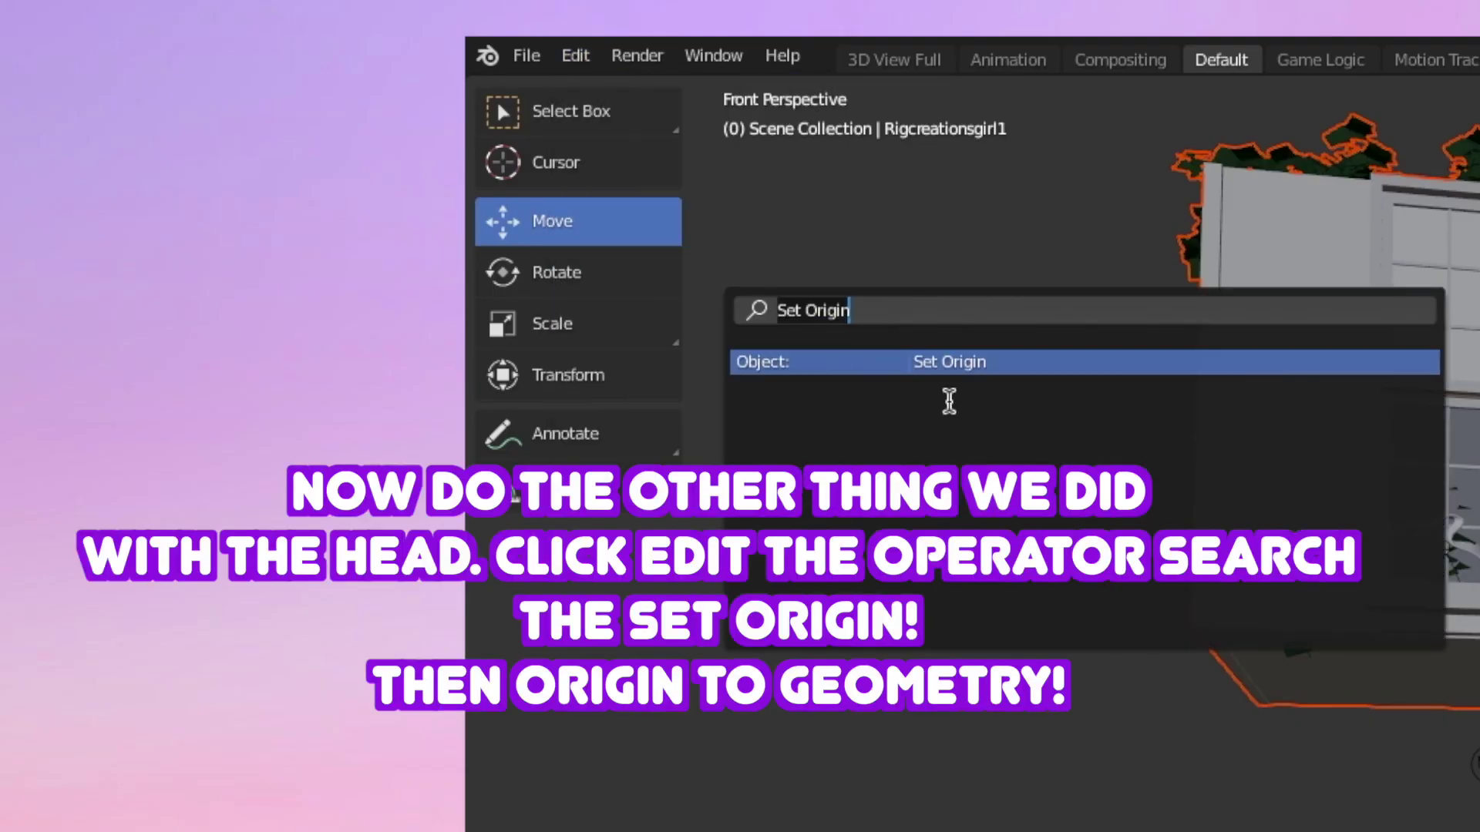
pyautogui.click(997, 362)
pyautogui.click(844, 372)
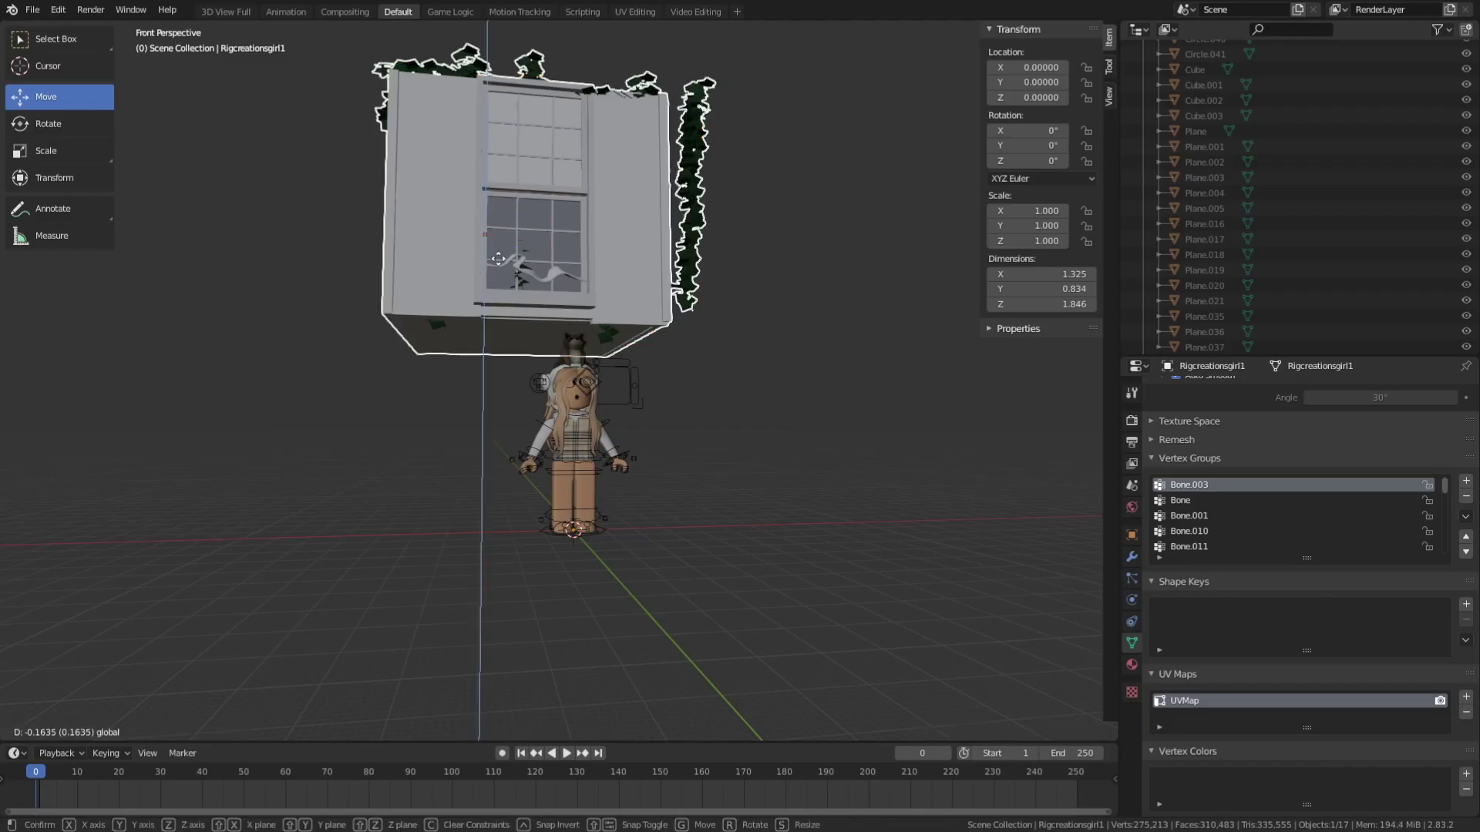
# - Move the room down around the avatar and rotate it about its vertical axis
pyautogui.moveTo(1391, 387); pyautogui.dragTo(1392, 696)
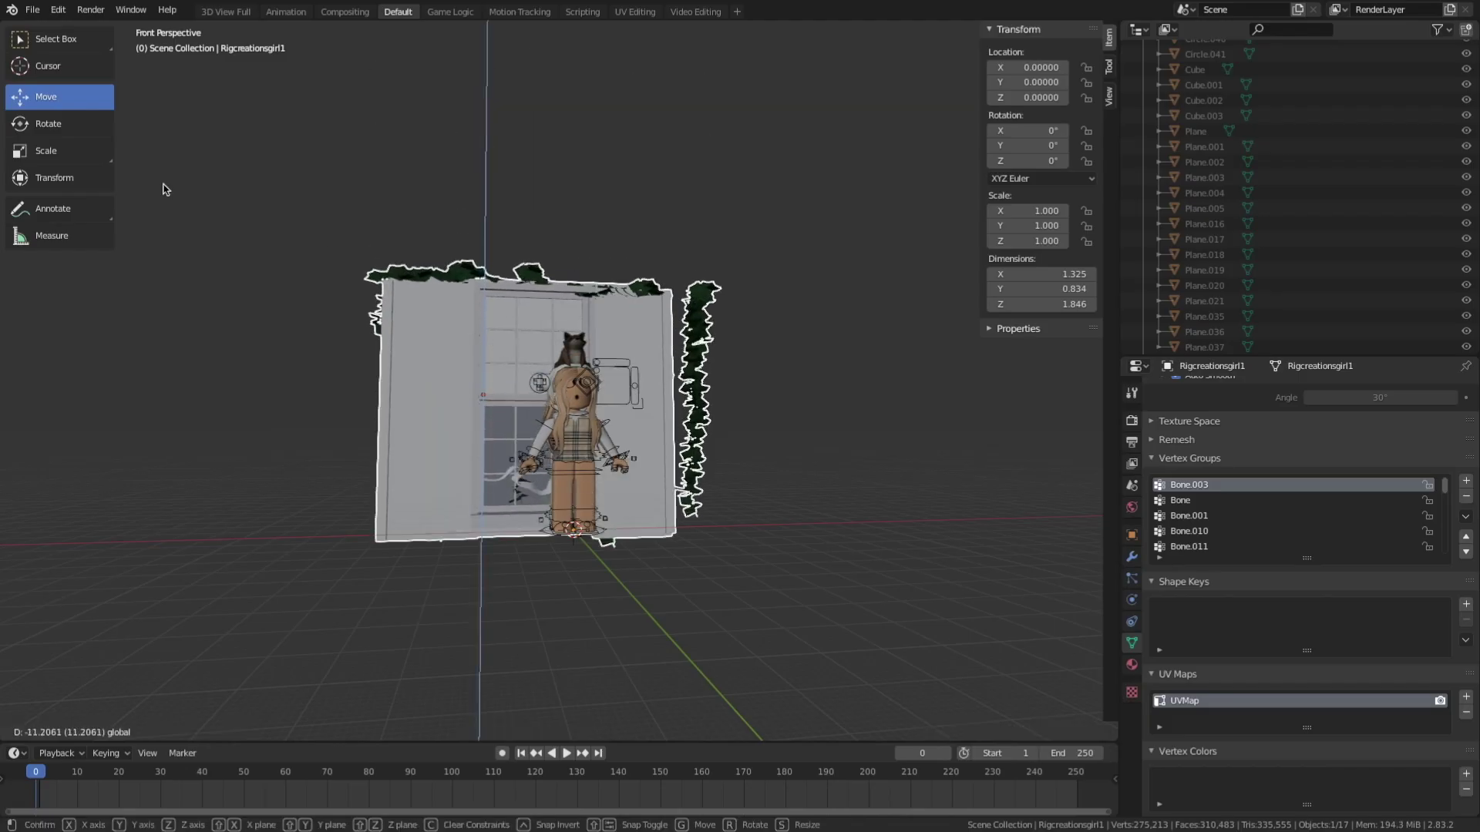
pyautogui.click(39, 125)
pyautogui.moveTo(539, 391)
pyautogui.mouseDown()
pyautogui.moveTo(691, 430)
pyautogui.moveTo(700, 399)
pyautogui.mouseUp()
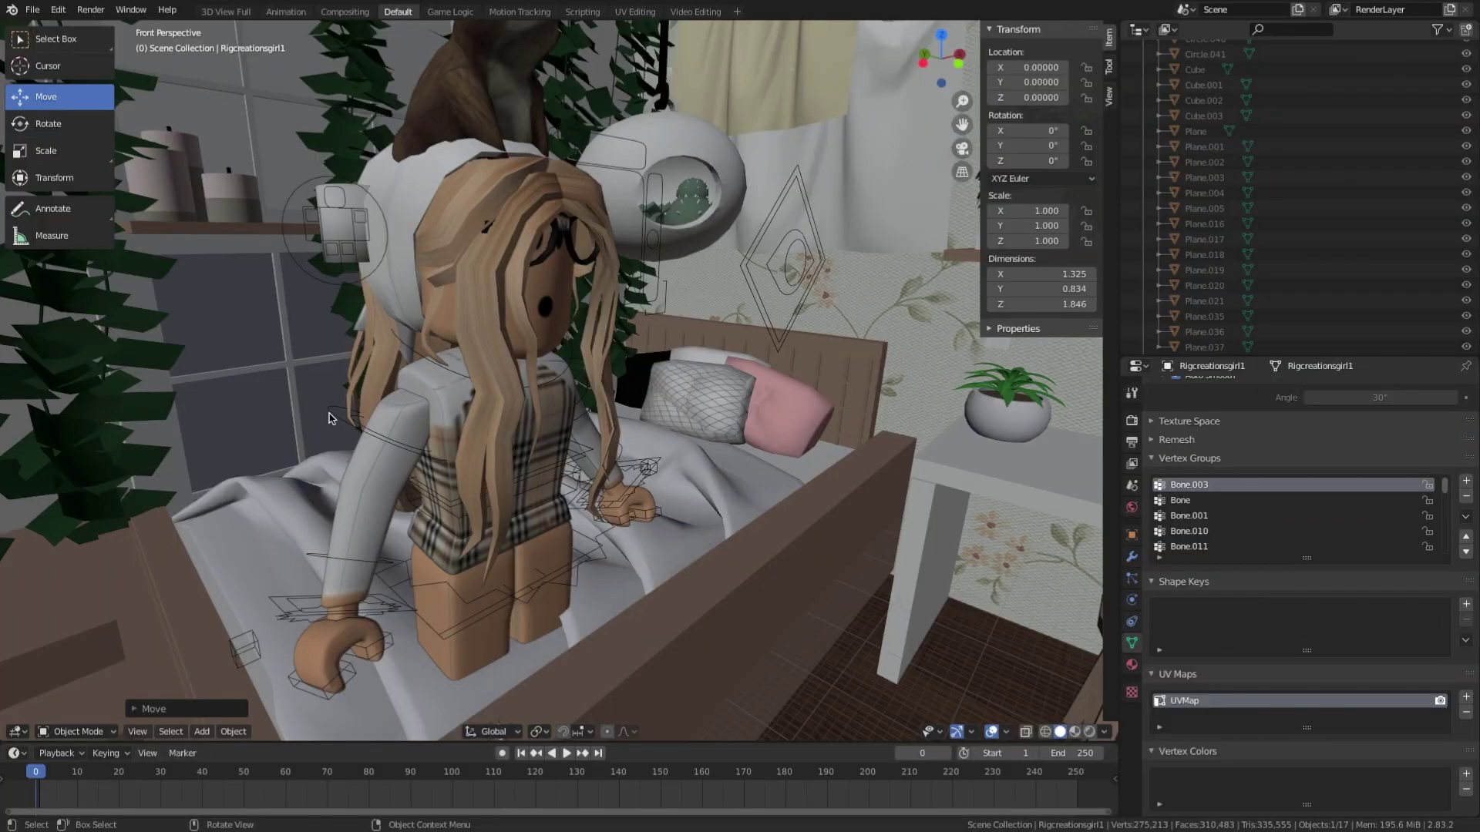
# - Select the avatar's rig, enter Pose Mode, and rotate the arm bone around Z
pyautogui.click(327, 420)
pyautogui.hotkey('ctrl', 'Tab')
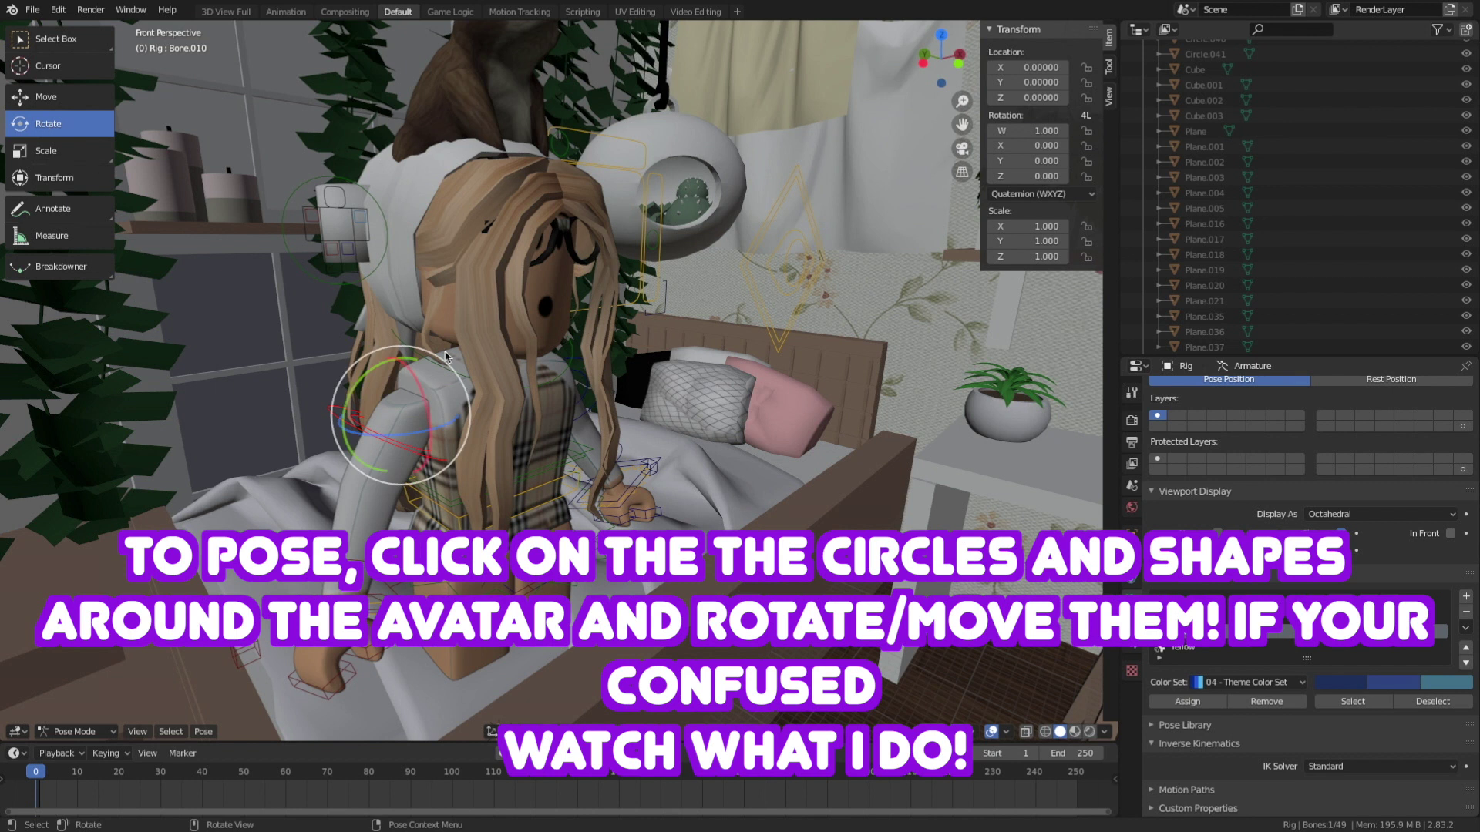
pyautogui.moveTo(413, 434)
pyautogui.mouseDown()
pyautogui.moveTo(443, 407)
pyautogui.moveTo(428, 343)
pyautogui.moveTo(362, 401)
pyautogui.moveTo(410, 403)
pyautogui.mouseUp()
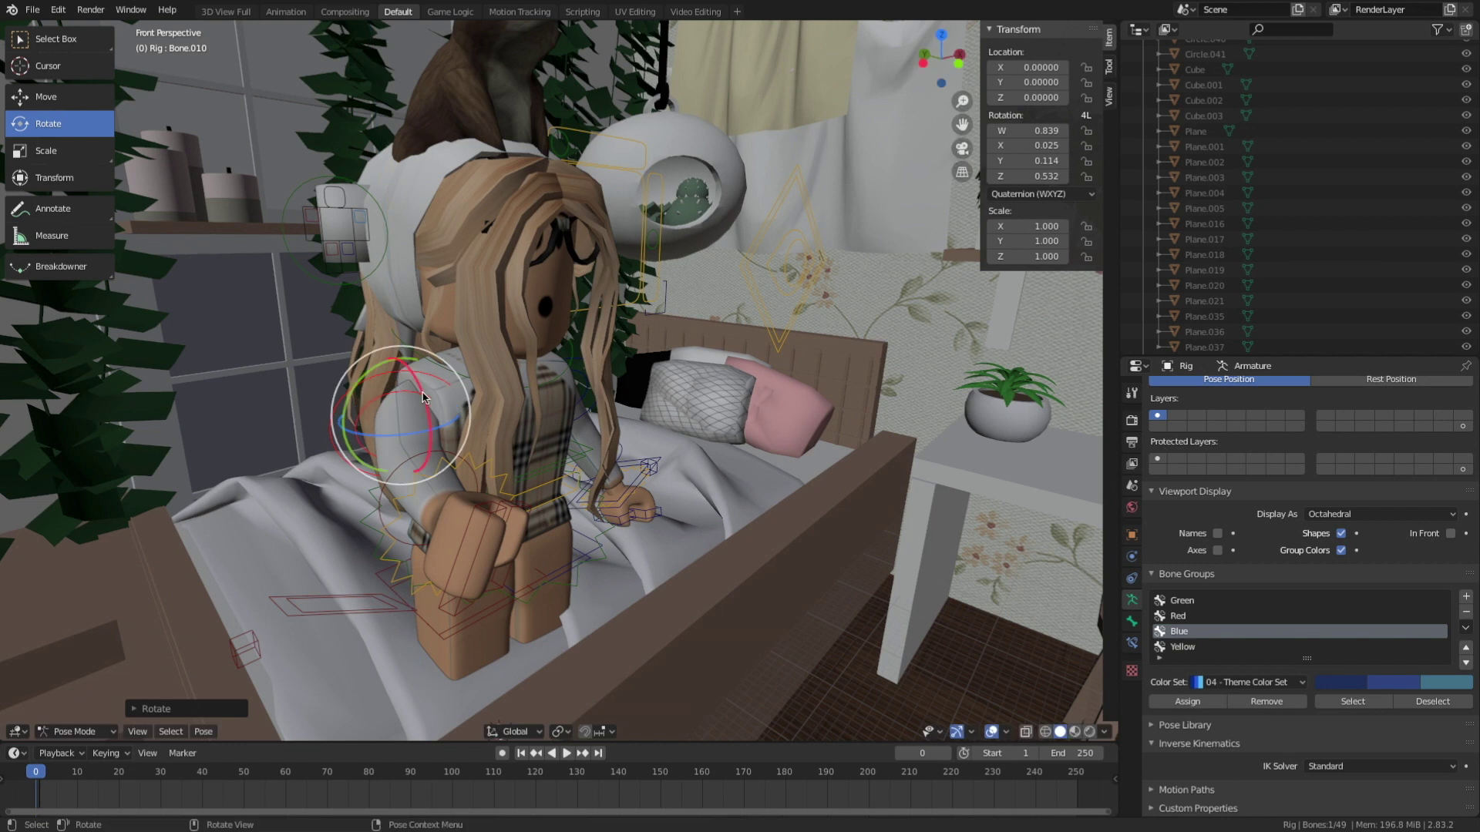
pyautogui.hotkey('ctrl', 'z')
pyautogui.hotkey('ctrl', 'z')
pyautogui.hotkey('ctrl', 'z')
pyautogui.hotkey('ctrl', 'z')
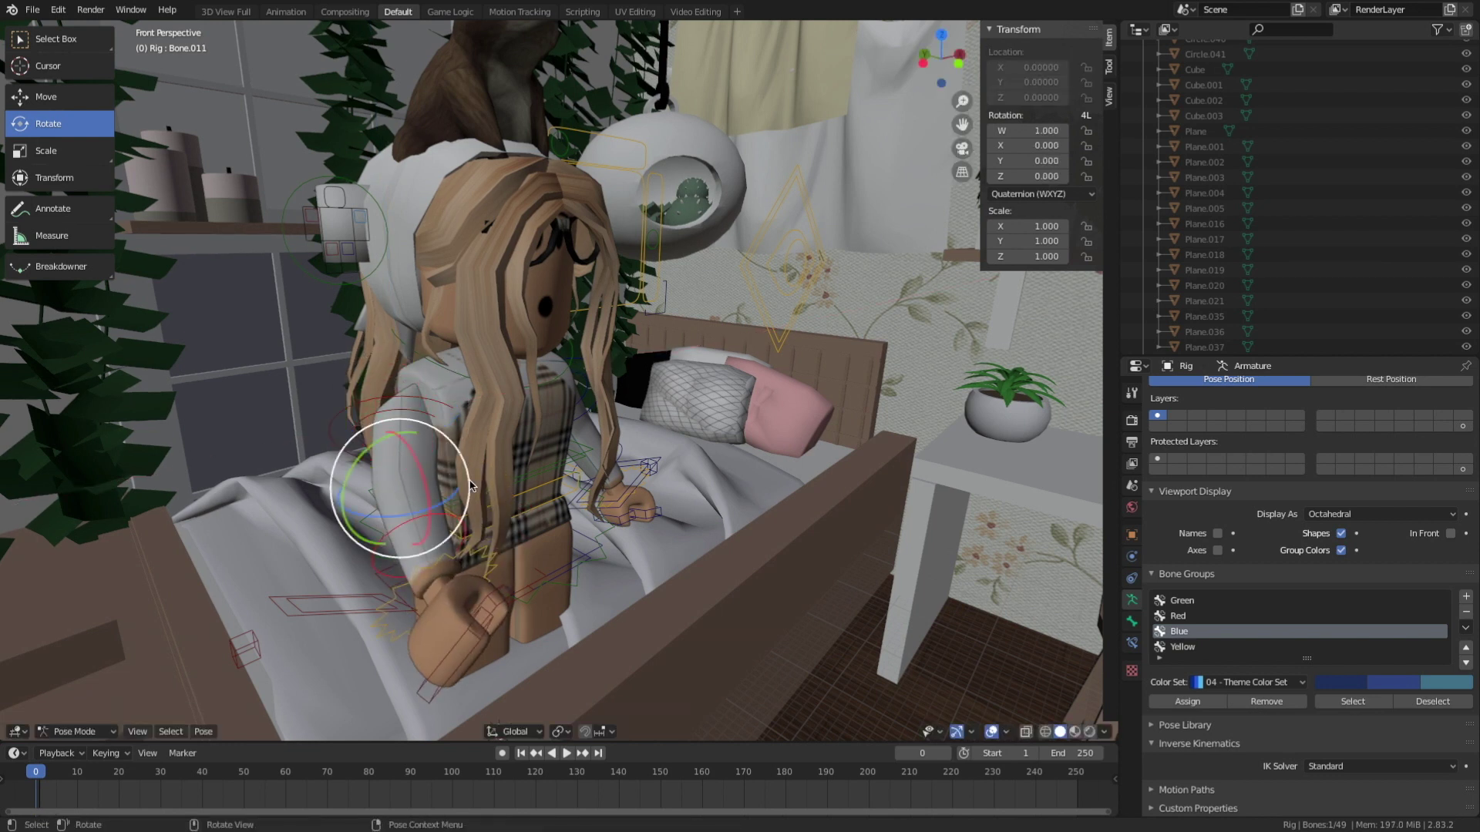
pyautogui.moveTo(451, 498); pyautogui.dragTo(443, 444)
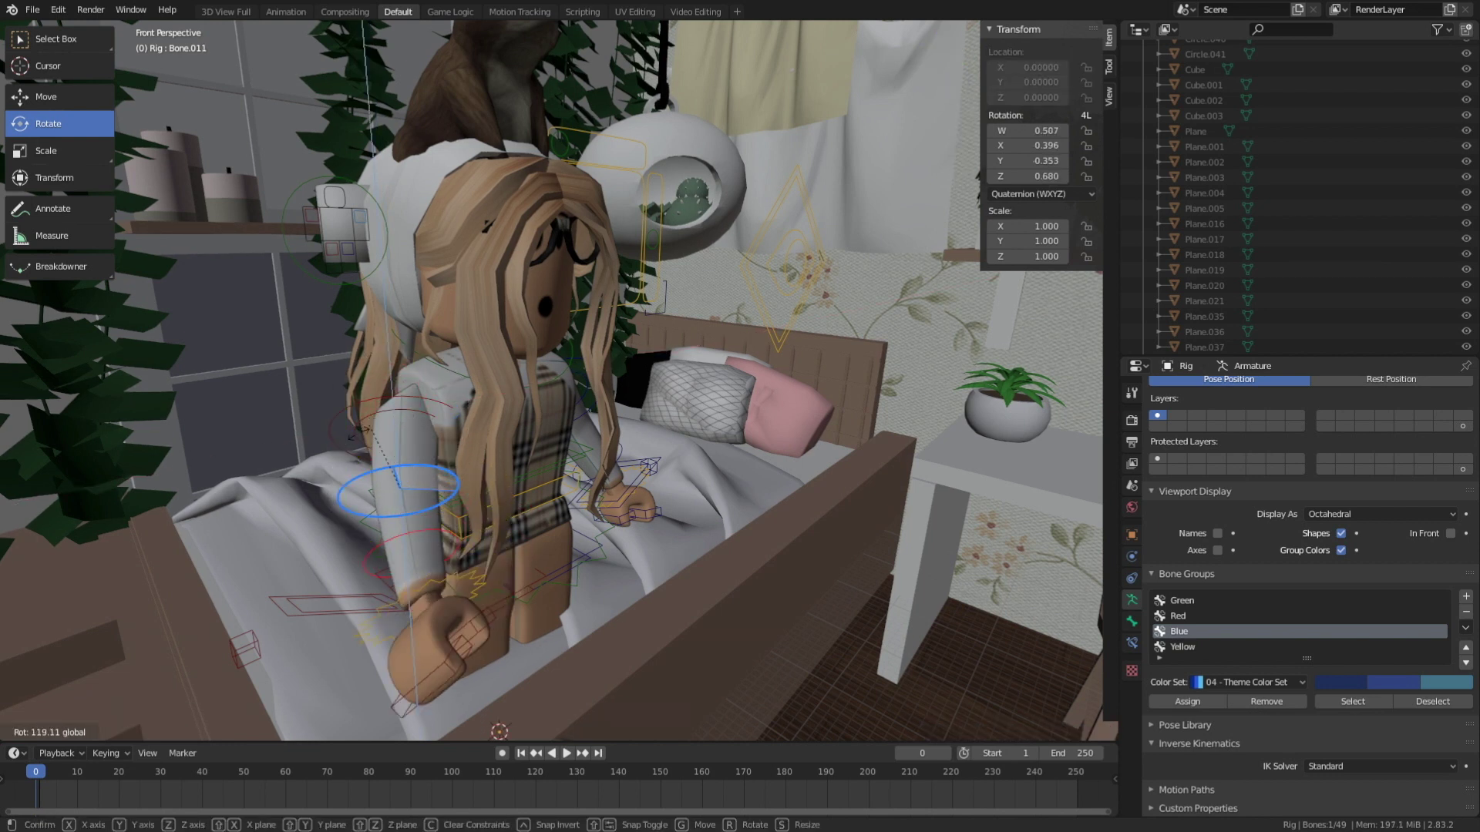
pyautogui.moveTo(451, 468); pyautogui.dragTo(451, 470)
# - Rotate the upper arm bone around Y so the arm hangs bent at her side
pyautogui.moveTo(347, 497); pyautogui.dragTo(364, 488)
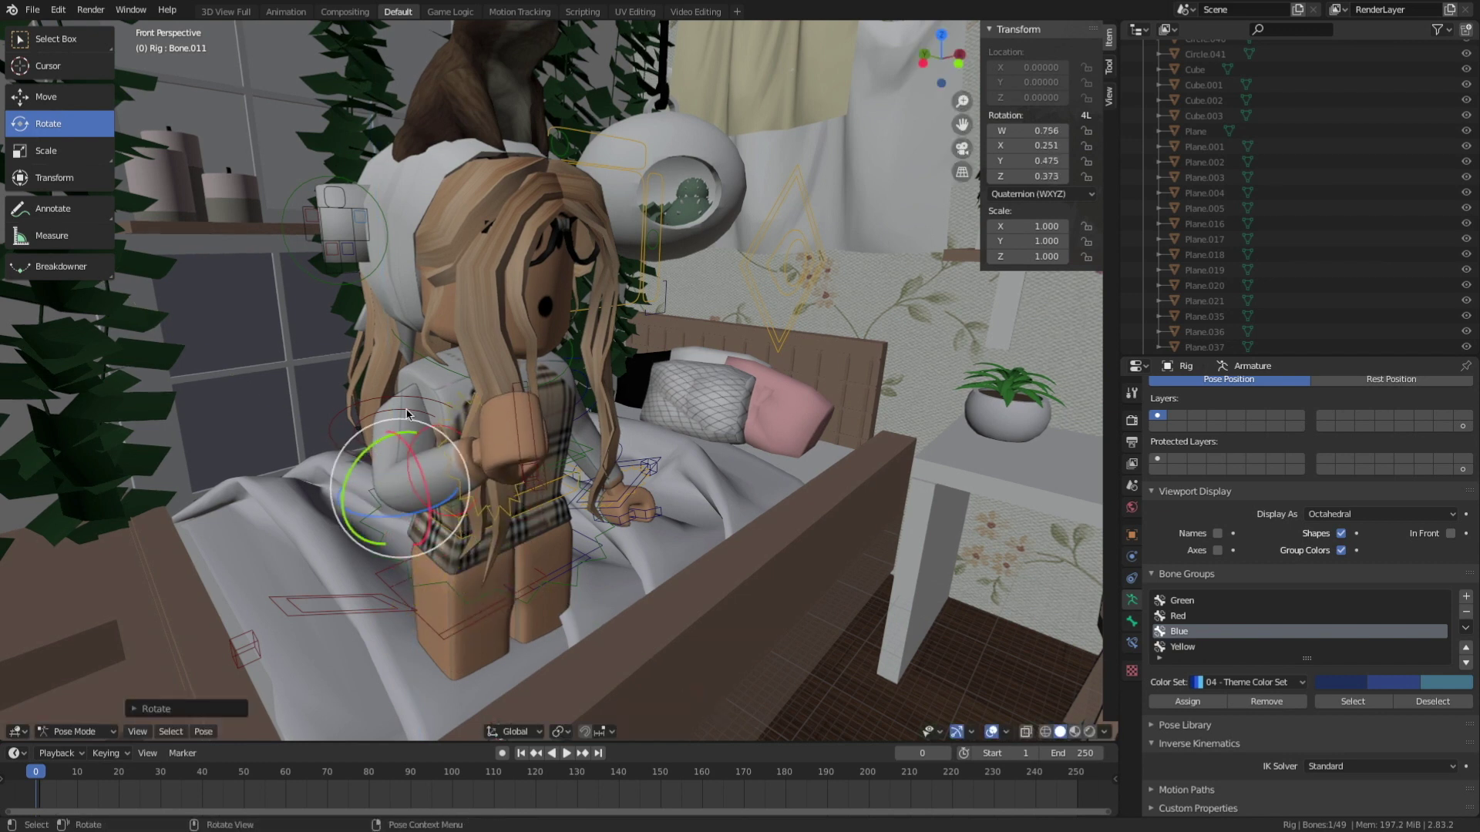
pyautogui.moveTo(365, 497); pyautogui.dragTo(363, 500)
pyautogui.click(445, 436)
pyautogui.moveTo(410, 371)
pyautogui.mouseDown()
pyautogui.moveTo(394, 353)
pyautogui.moveTo(428, 368)
pyautogui.moveTo(429, 417)
pyautogui.moveTo(370, 369)
pyautogui.moveTo(430, 373)
pyautogui.moveTo(431, 431)
pyautogui.mouseUp()
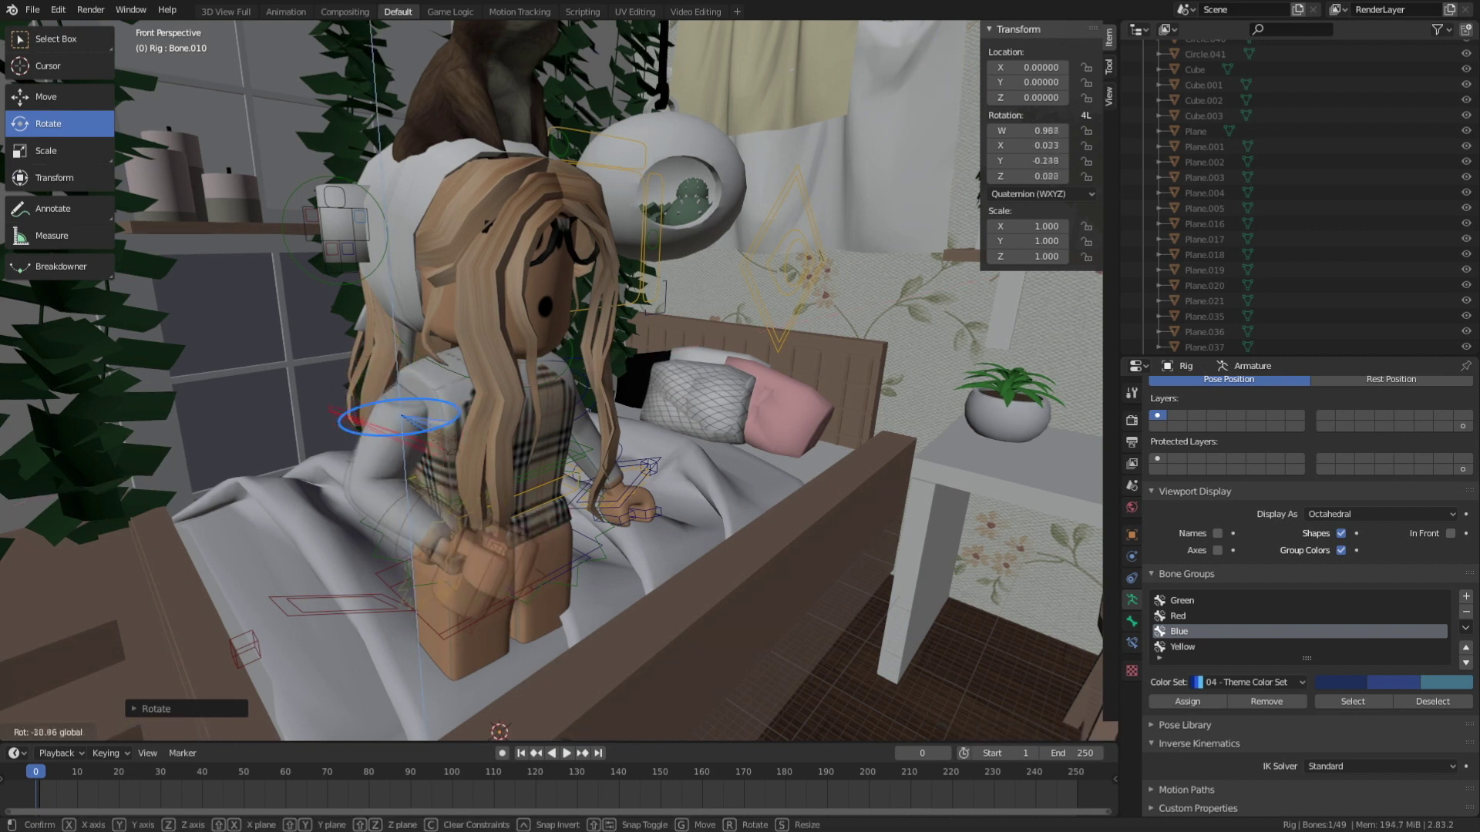
pyautogui.moveTo(432, 432); pyautogui.dragTo(433, 408, button='middle')
pyautogui.scroll(4, 434, 409)
# - Bend the avatar's leg bones forward into a sitting position
pyautogui.click(434, 426)
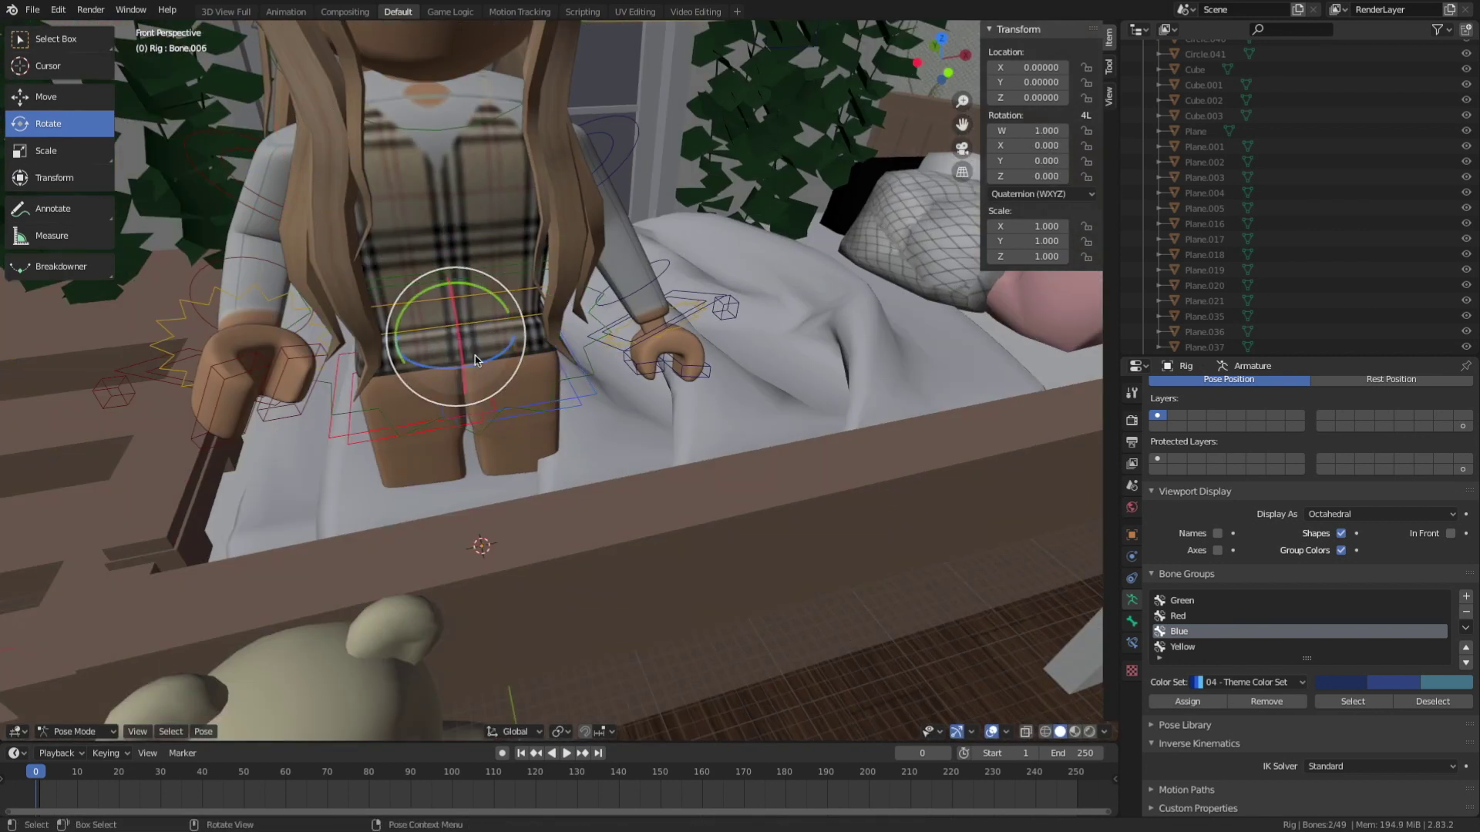
pyautogui.moveTo(456, 363); pyautogui.dragTo(462, 385)
pyautogui.moveTo(463, 332); pyautogui.dragTo(478, 334)
pyautogui.hotkey('shift', 'space')
pyautogui.press('g')
pyautogui.press('Escape')
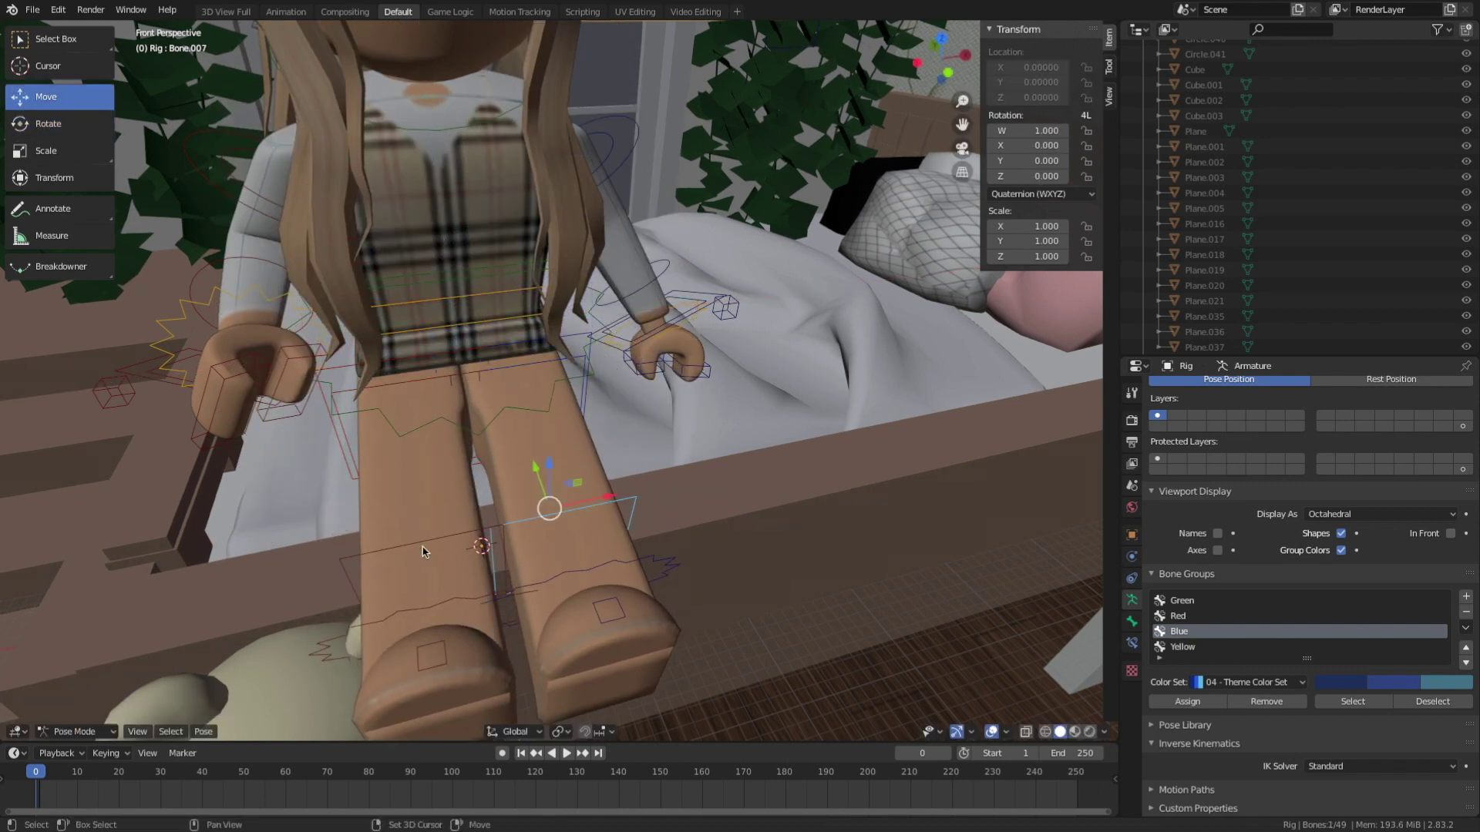
pyautogui.click(481, 537)
pyautogui.hotkey('shift', 'space')
pyautogui.press('r')
pyautogui.moveTo(486, 524); pyautogui.dragTo(481, 537)
pyautogui.moveTo(481, 538); pyautogui.dragTo(540, 431, button='middle')
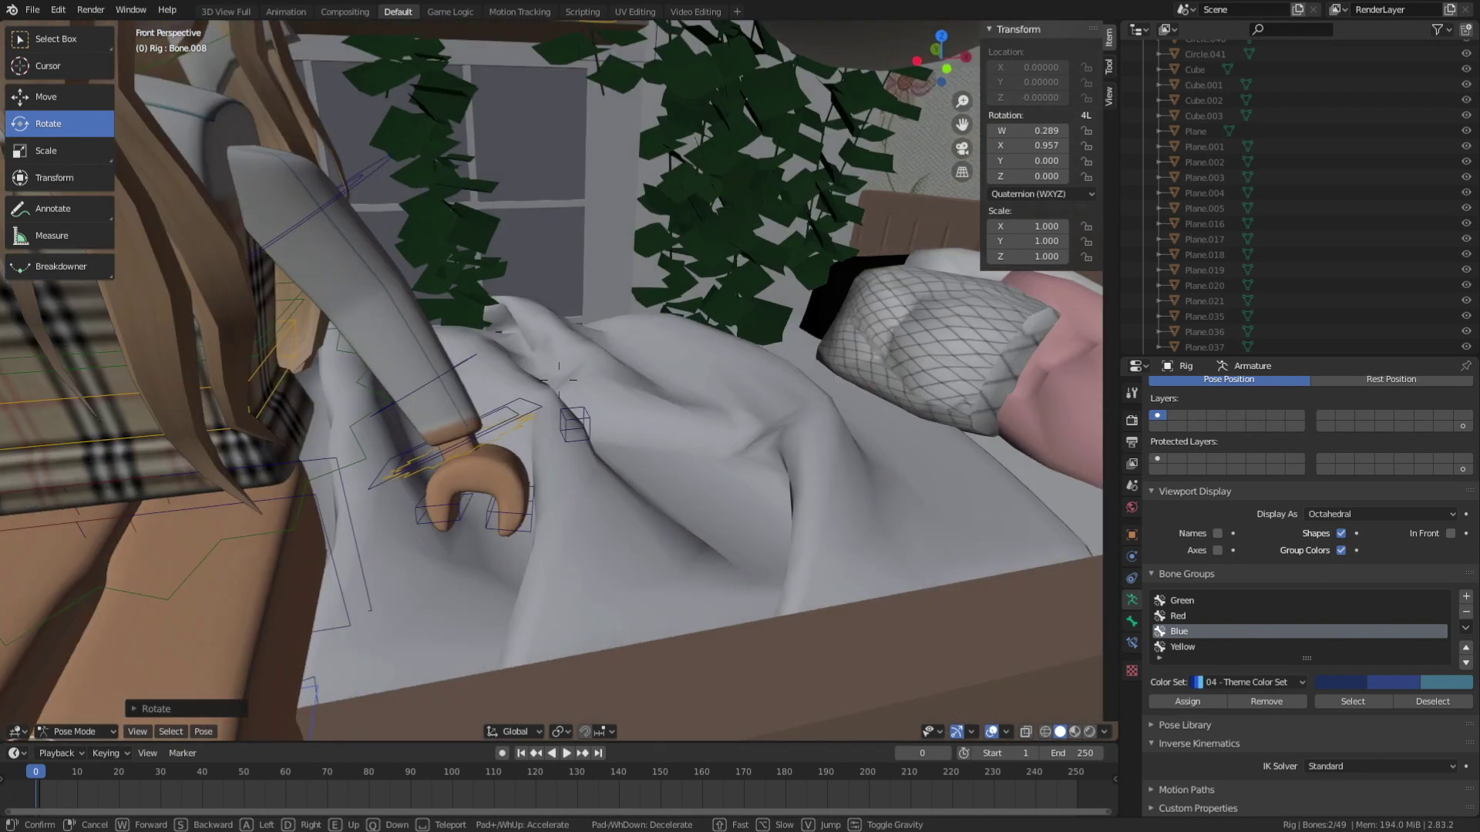
# - In Object Mode, lower the avatar straight down along Z onto the bed's edge
pyautogui.click(496, 413)
pyautogui.hotkey('ctrl', 'Tab')
pyautogui.click(46, 96)
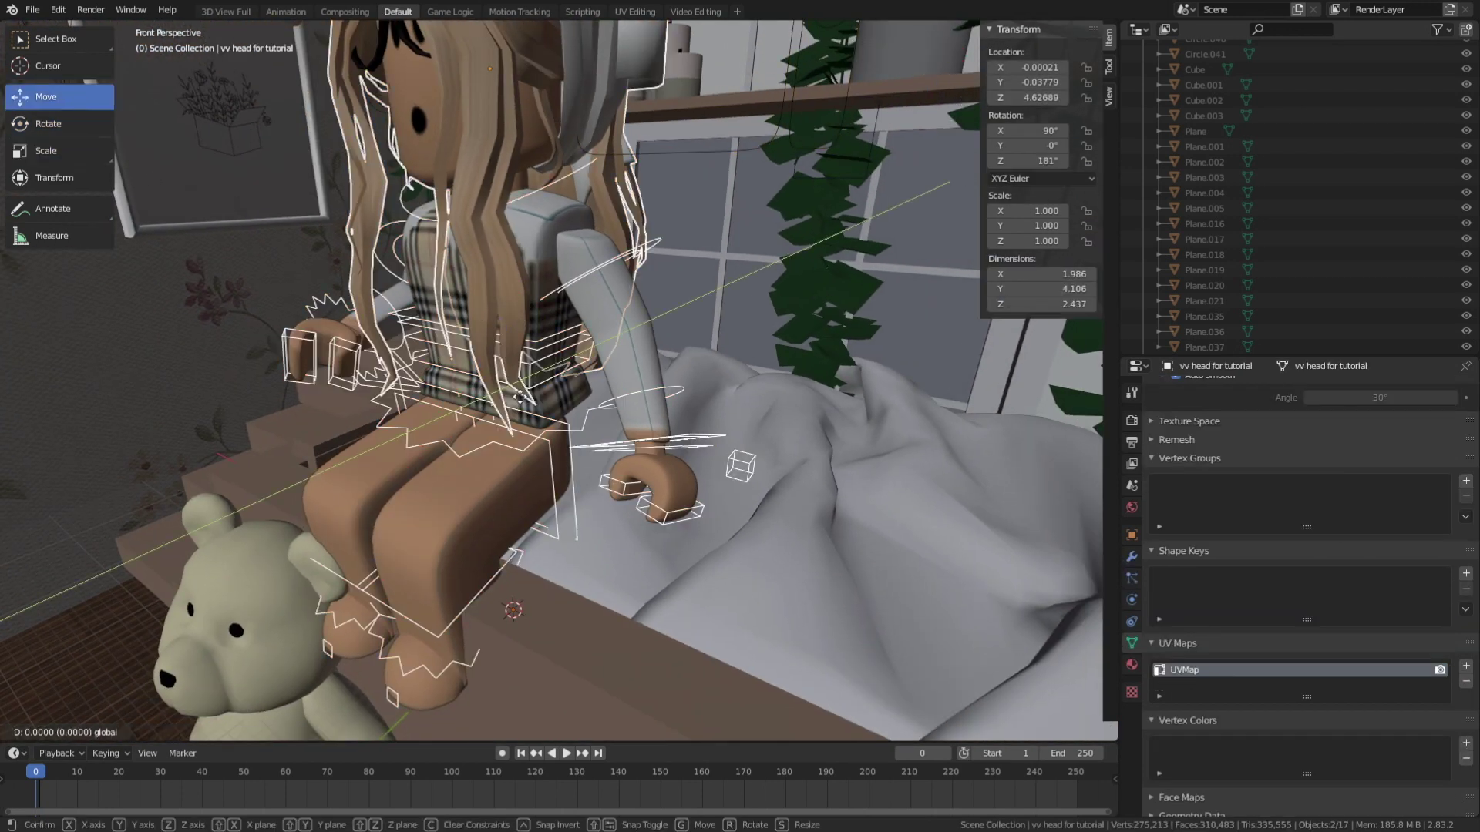
pyautogui.moveTo(502, 388); pyautogui.dragTo(484, 414)
pyautogui.press('g')
pyautogui.press('z')
pyautogui.click(463, 57)
# - Back in Pose Mode, rotate the arm and forearm down toward her lap
pyautogui.click(614, 320)
pyautogui.hotkey('ctrl', 'Tab')
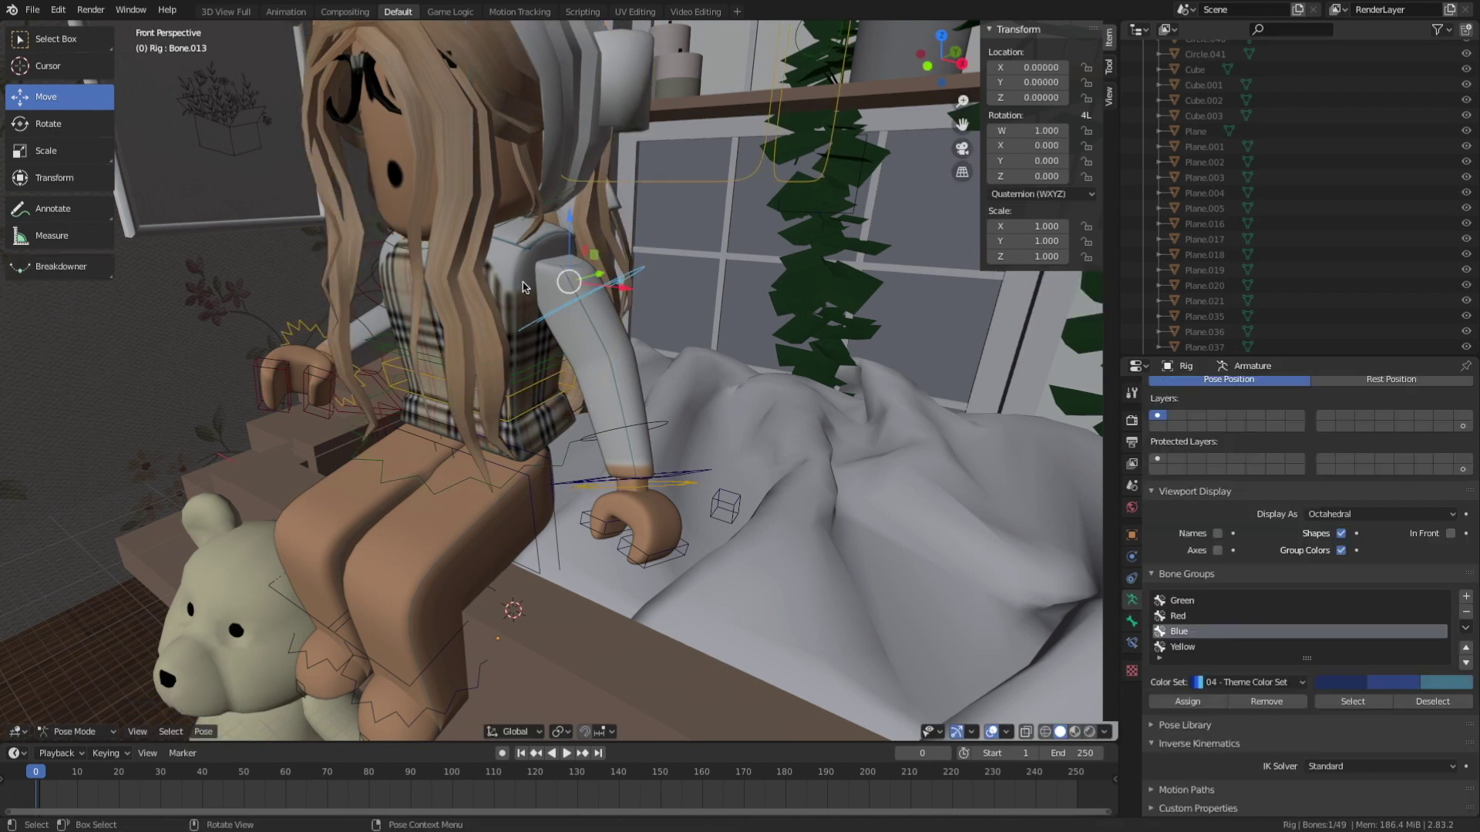
pyautogui.moveTo(622, 285); pyautogui.dragTo(609, 347)
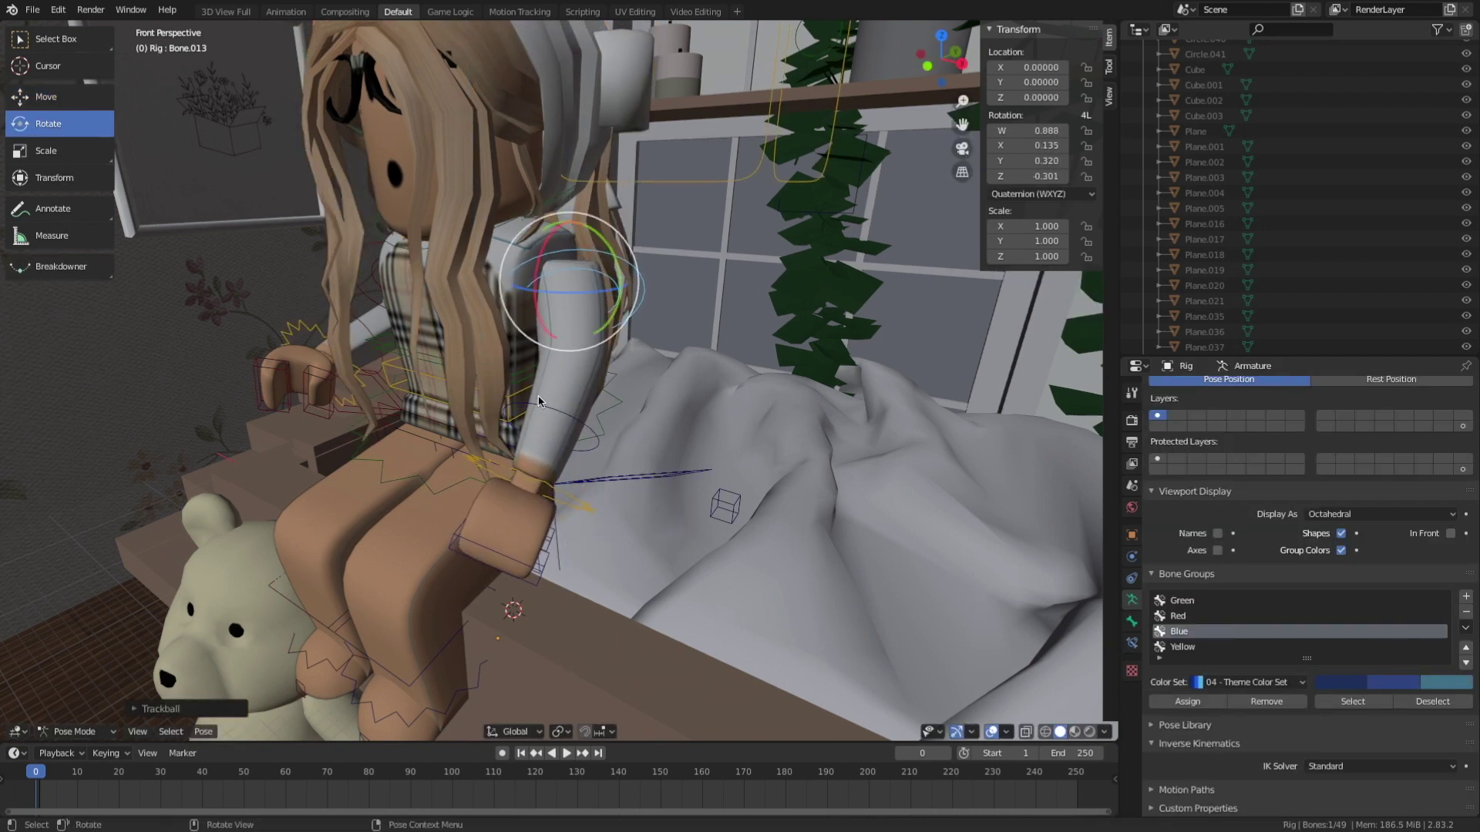
pyautogui.click(586, 362)
pyautogui.press('r')
pyautogui.click(570, 292)
pyautogui.press('r')
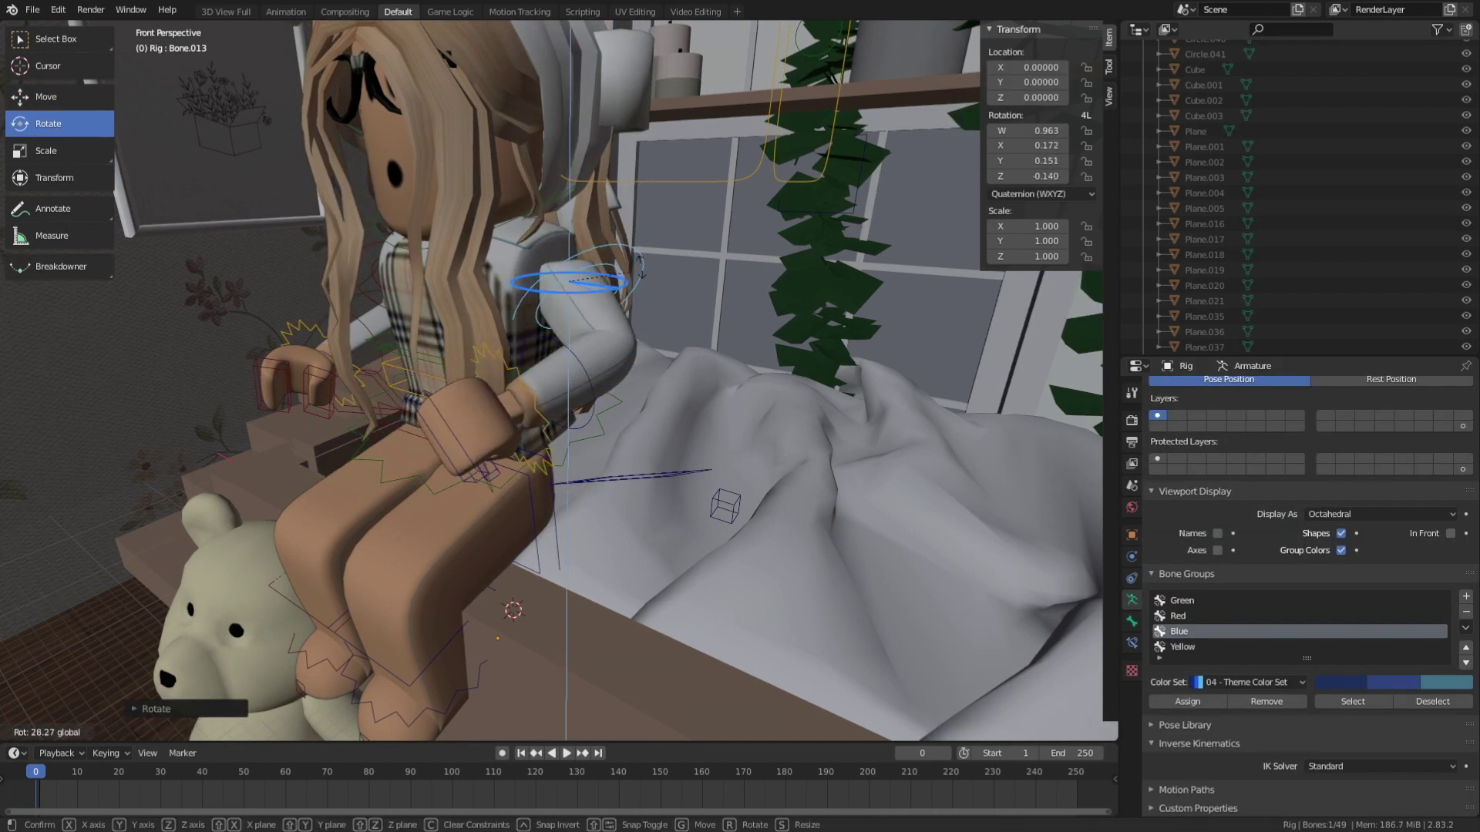
pyautogui.click(131, 118)
# - Rotate the forearm downward and the upper arm at the shoulder
pyautogui.click(47, 97)
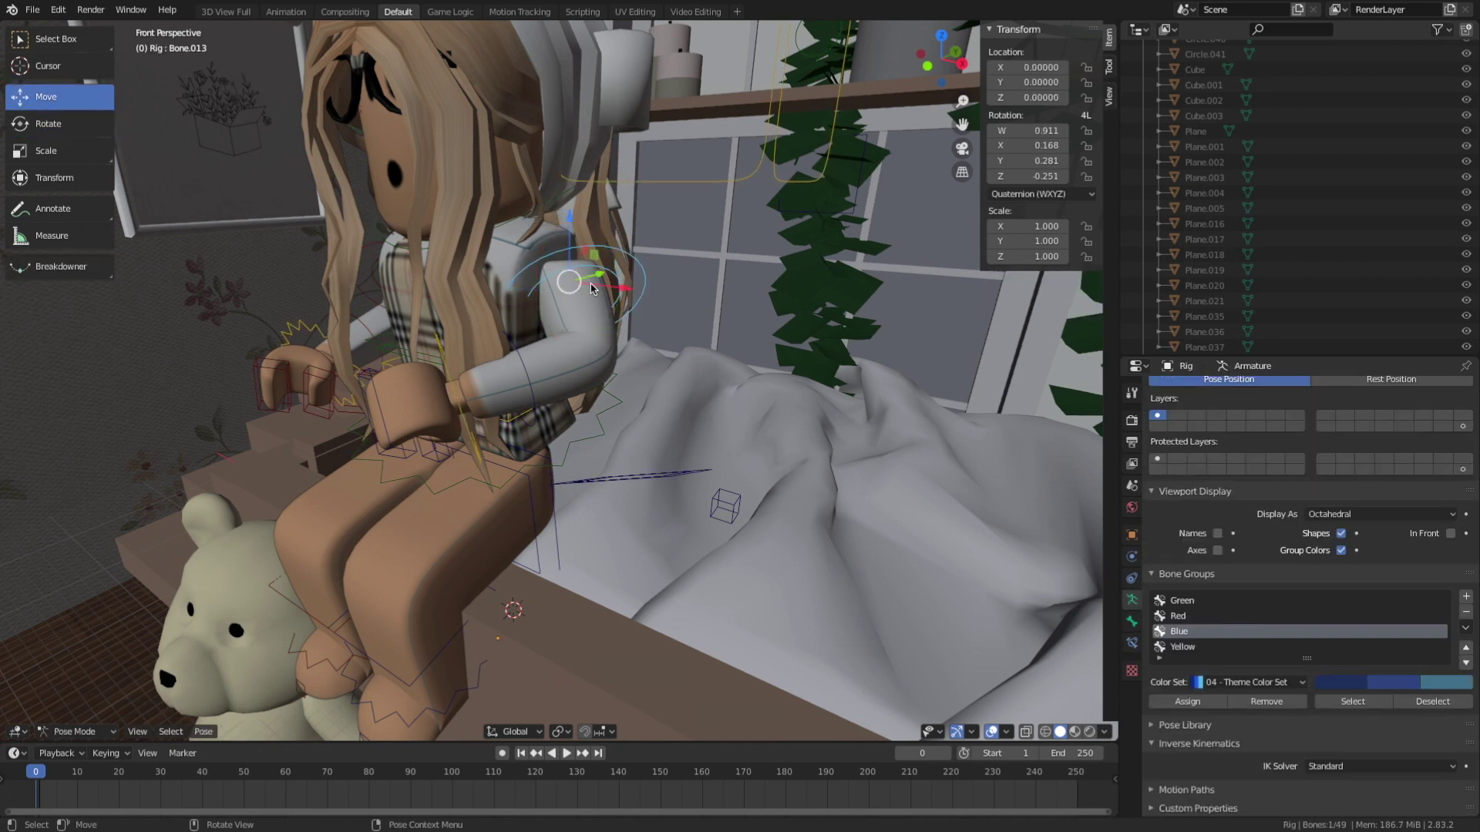
pyautogui.press('g')
pyautogui.press('x')
pyautogui.press('Escape')
pyautogui.click(586, 362)
pyautogui.click(47, 123)
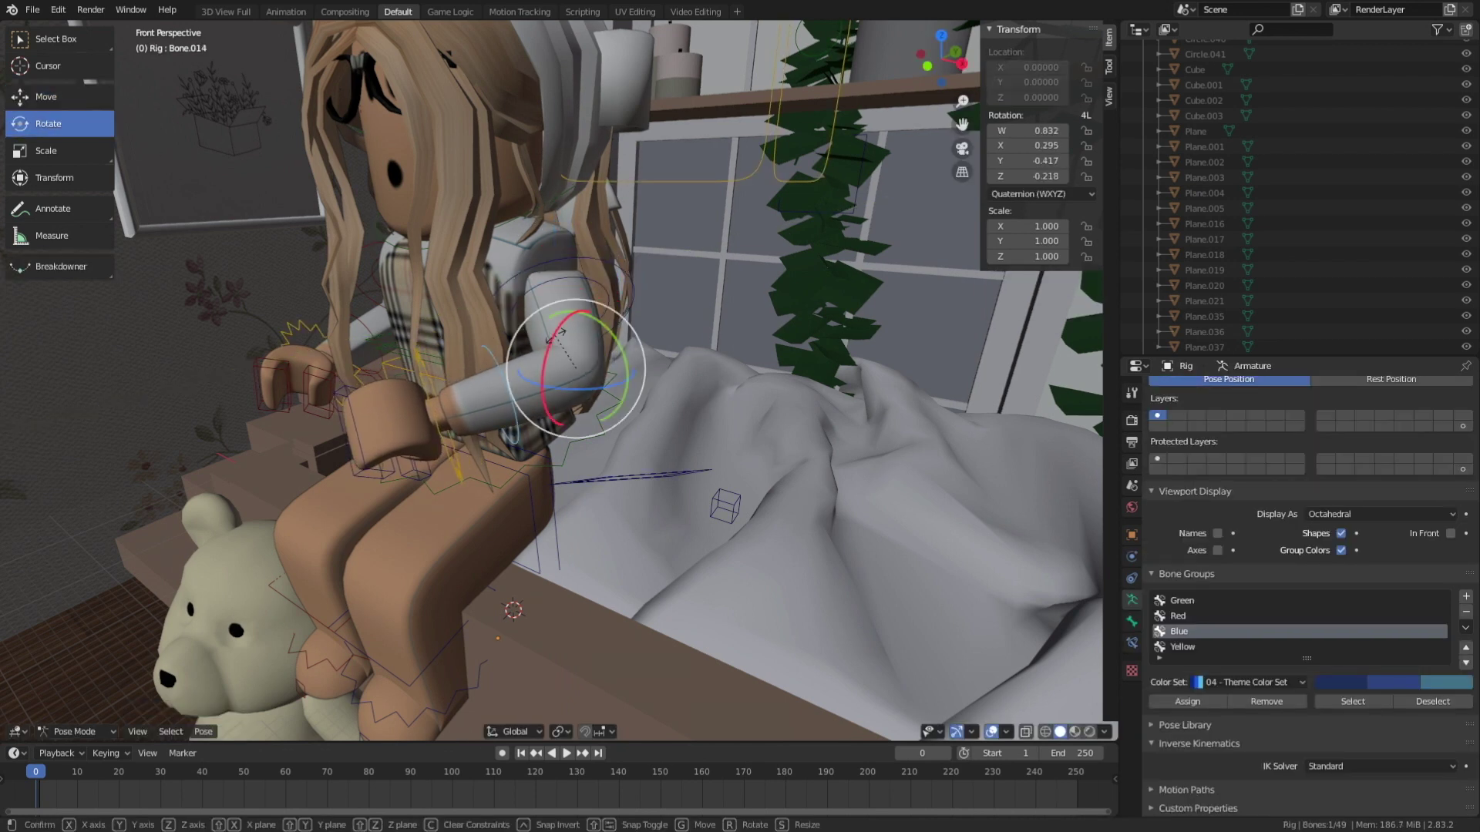
pyautogui.moveTo(548, 356); pyautogui.dragTo(544, 416)
pyautogui.click(570, 293)
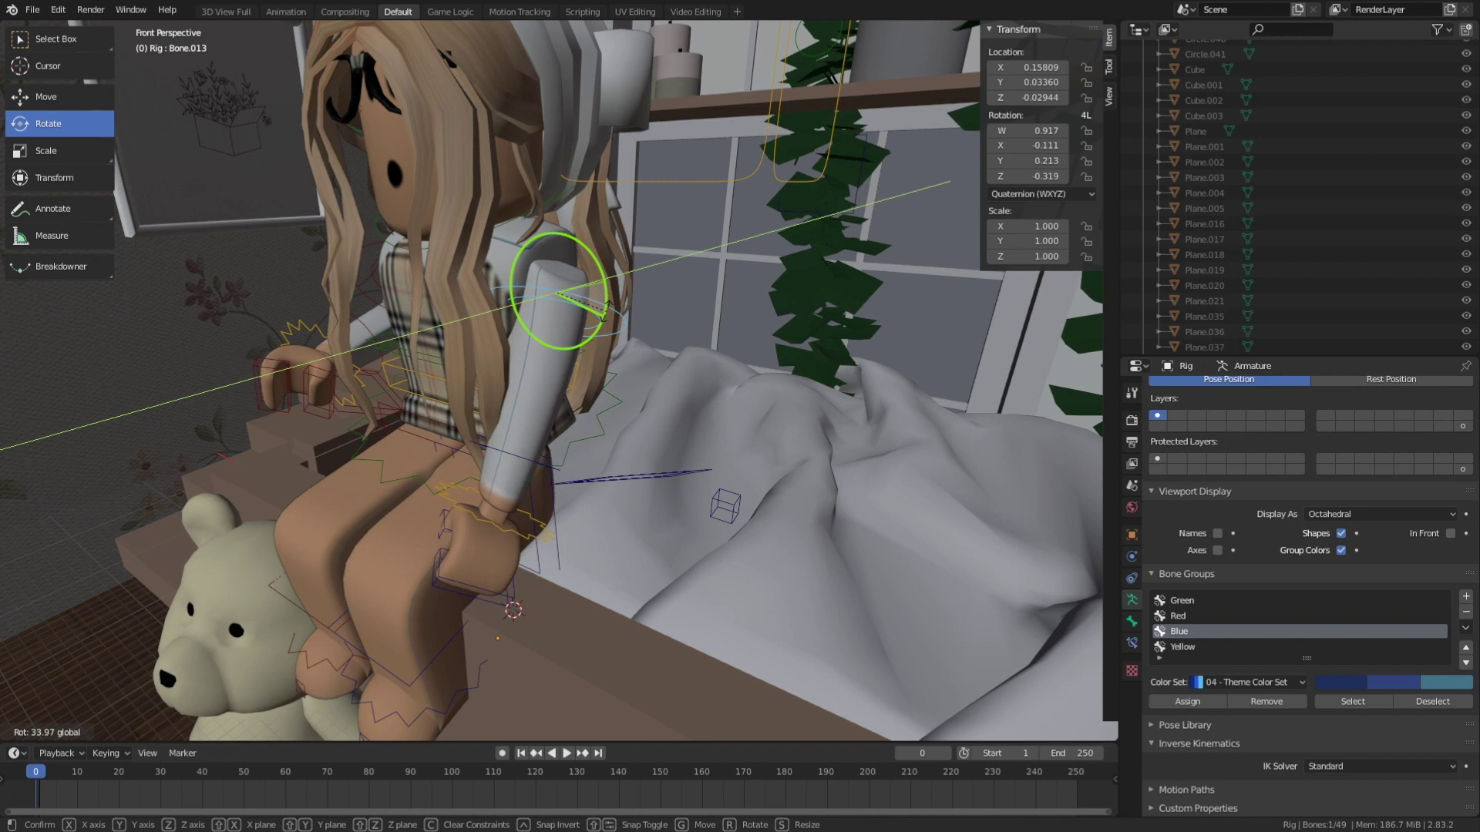
pyautogui.moveTo(539, 254); pyautogui.dragTo(554, 292)
# - Refine the forearm and upper arm rotations so her hands rest near her knees
pyautogui.click(566, 391)
pyautogui.press('r')
pyautogui.press('r')
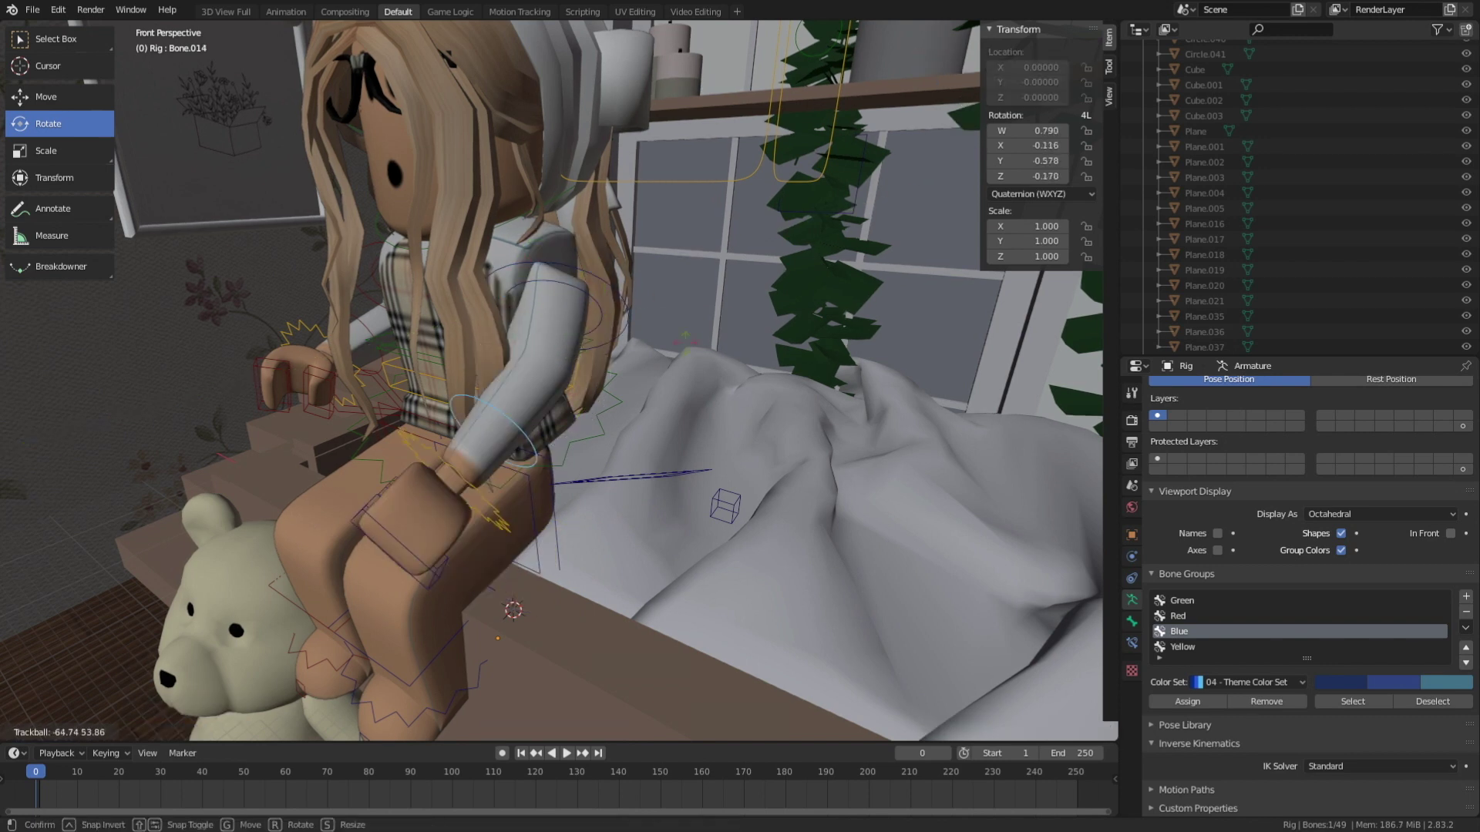
pyautogui.press('Return')
pyautogui.moveTo(539, 370)
pyautogui.mouseDown()
pyautogui.moveTo(575, 316)
pyautogui.moveTo(555, 370)
pyautogui.mouseUp()
pyautogui.click(574, 316)
pyautogui.hotkey('shift', '`')
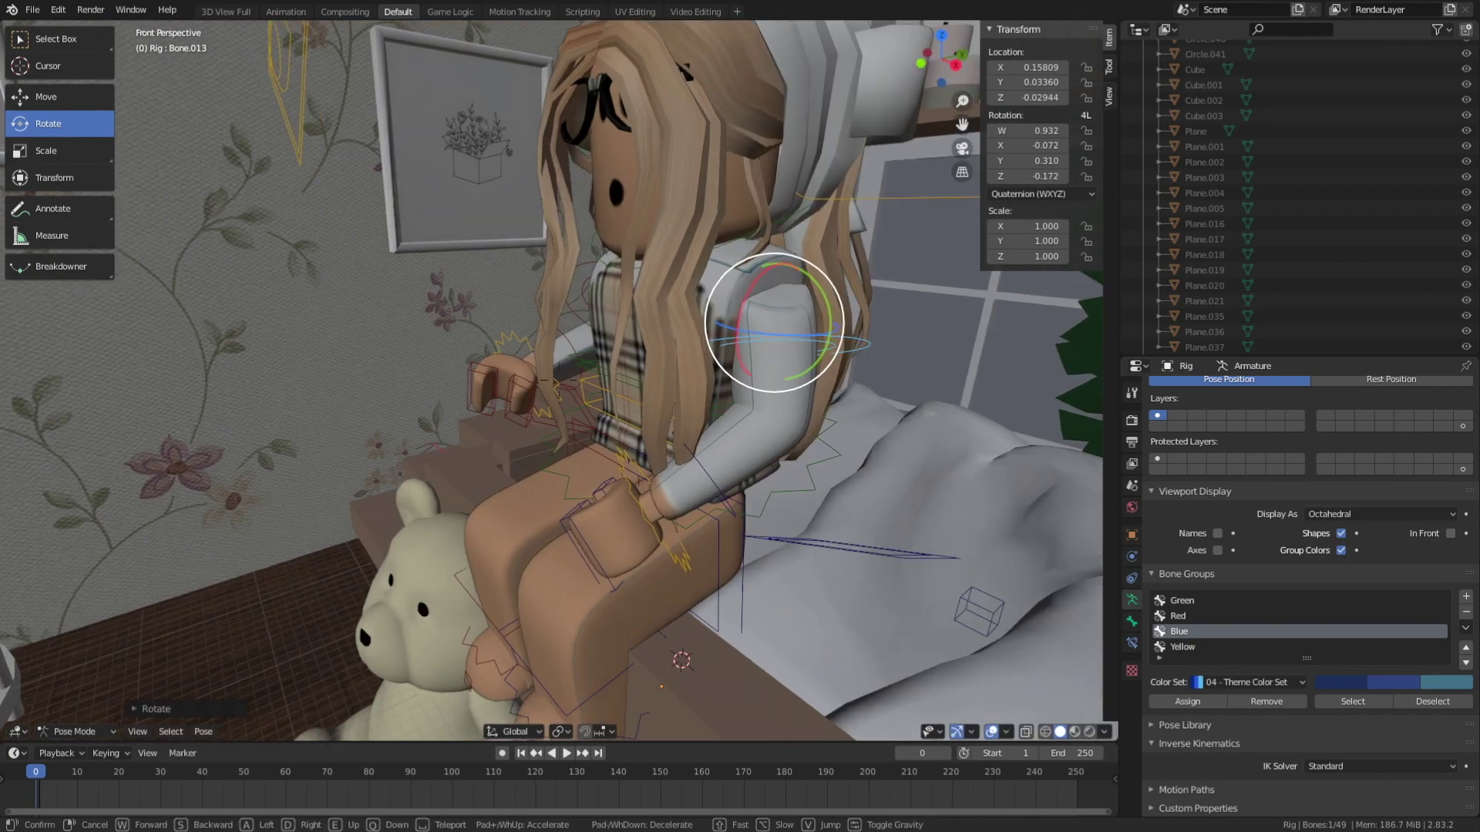
pyautogui.press('s')
pyautogui.press('Return')
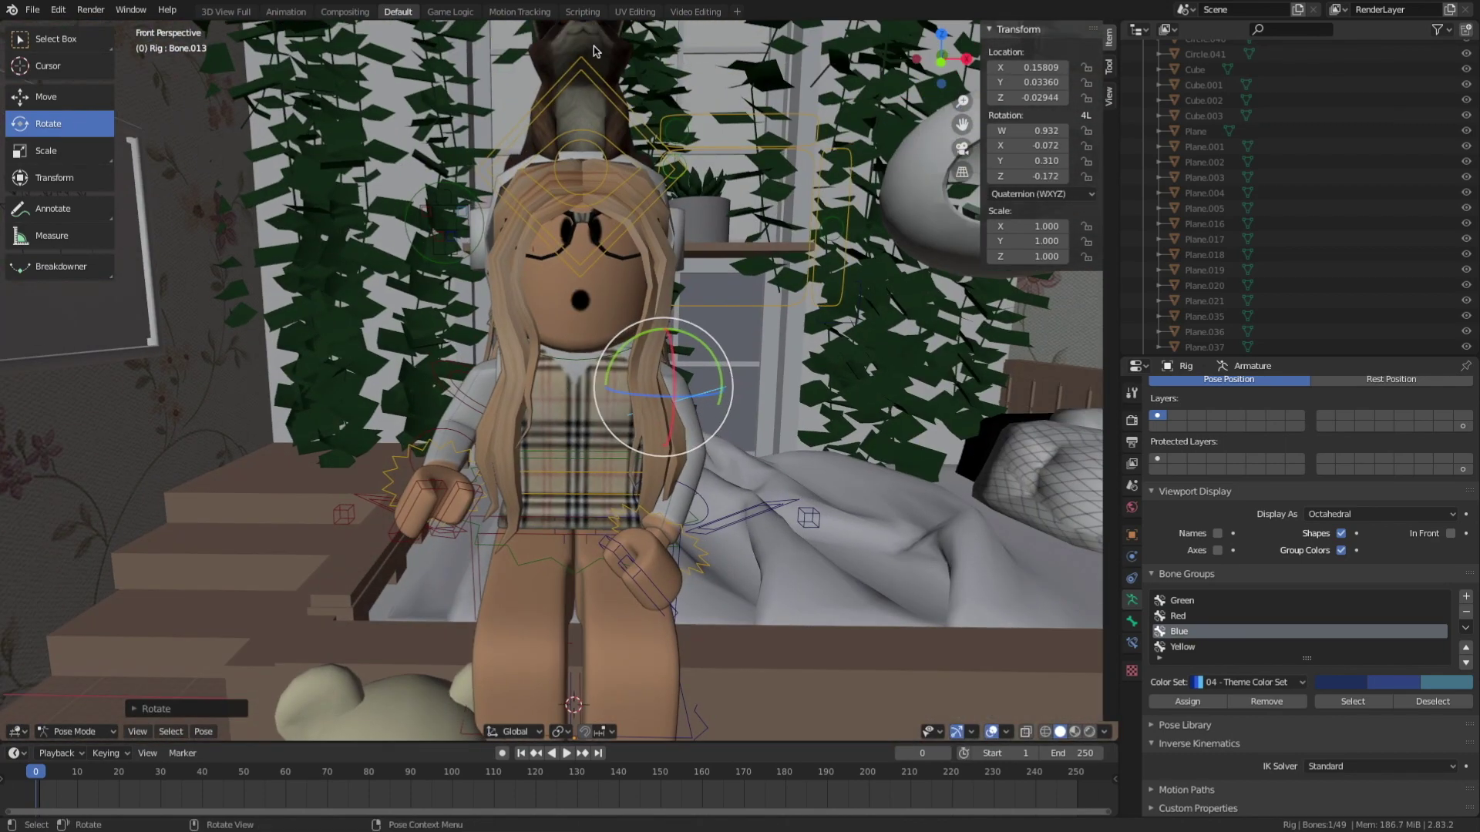
# - Return to Object Mode and nudge the avatar's position slightly
pyautogui.hotkey('ctrl', 'Tab')
pyautogui.click(580, 178)
pyautogui.press('g')
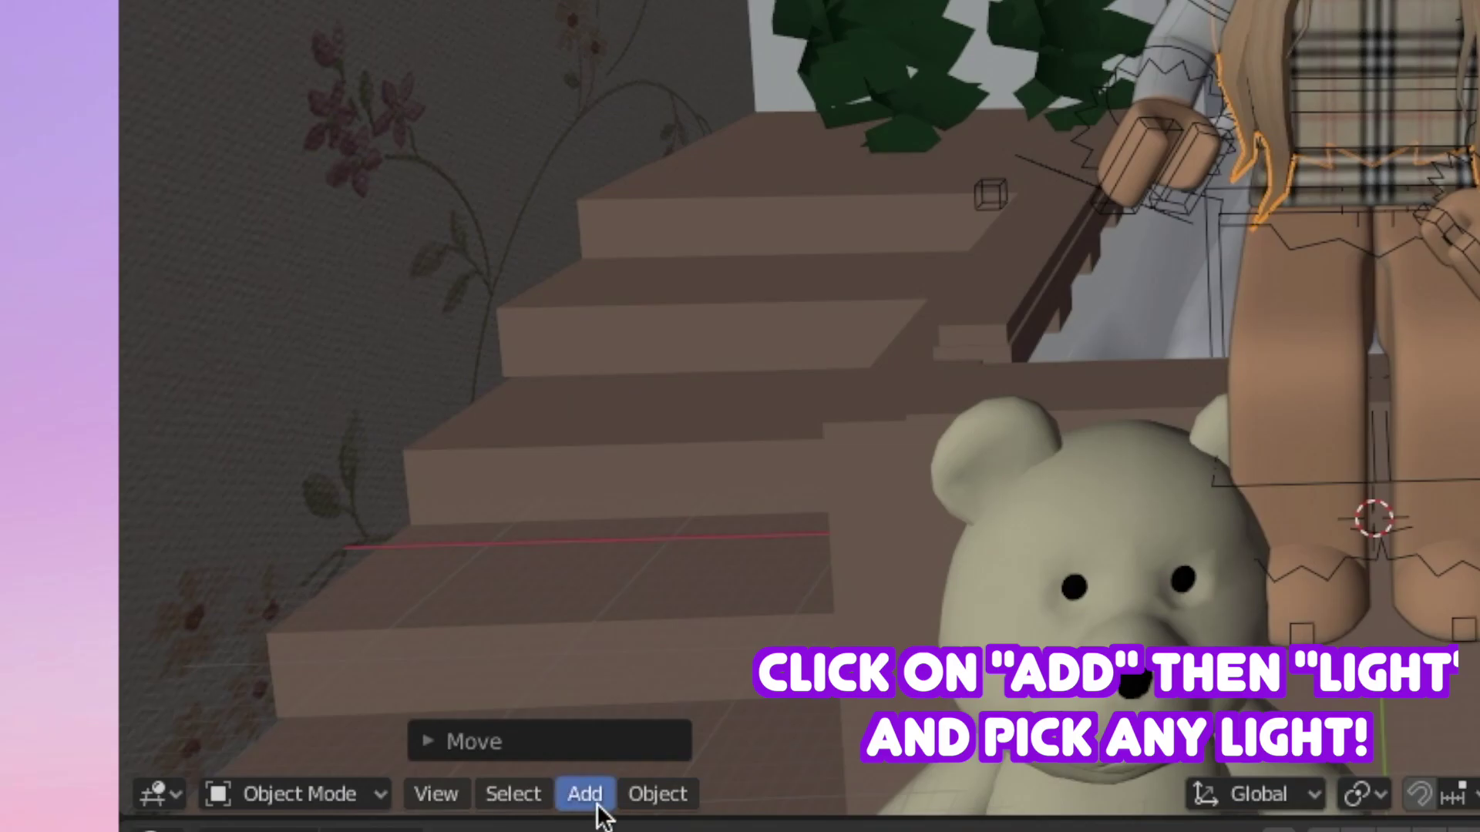
pyautogui.click(201, 732)
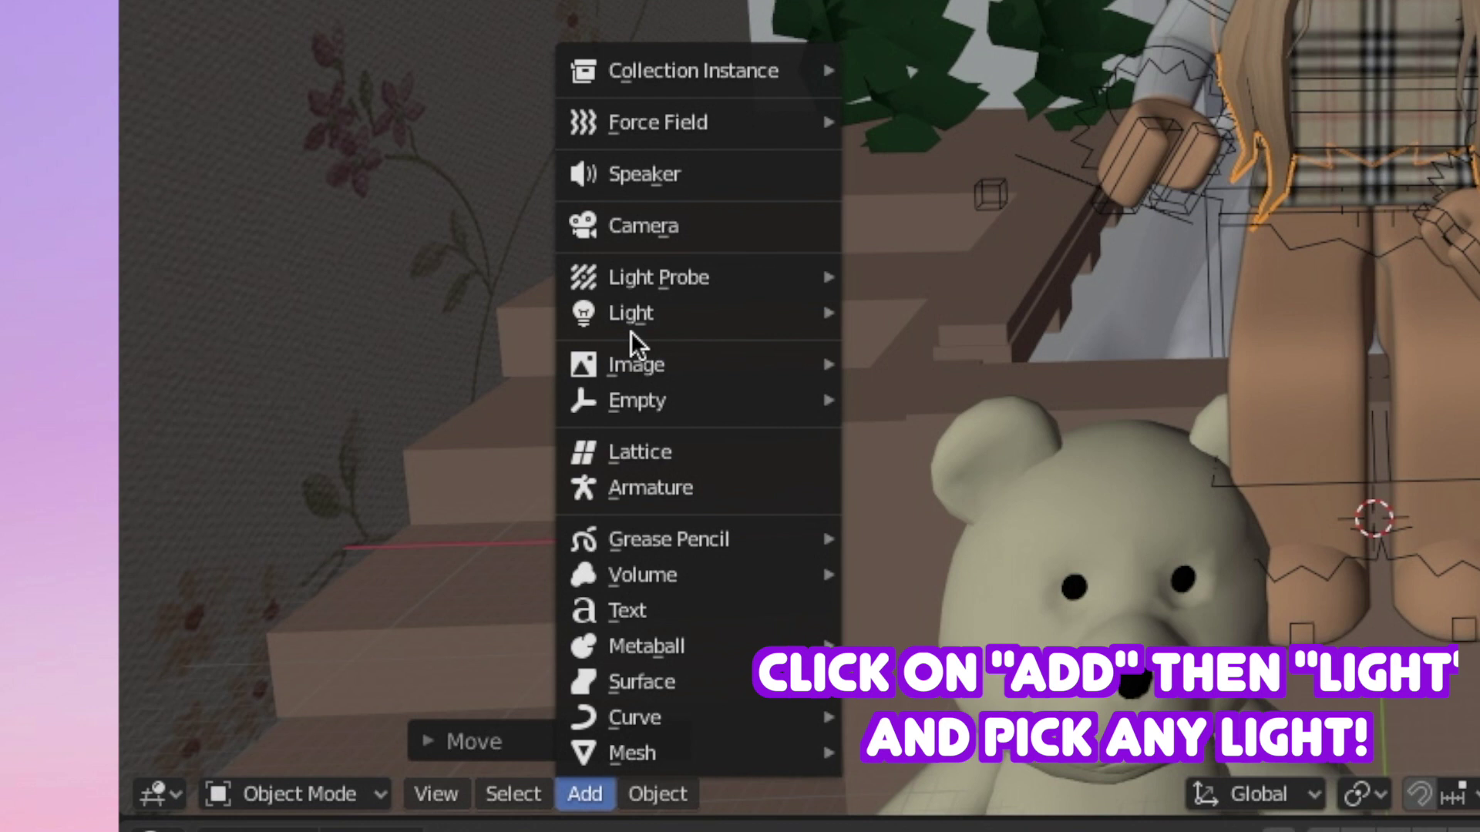
# - Add a Sun light, move it along Y, and raise it vertically
pyautogui.moveTo(632, 313)
pyautogui.click(919, 347)
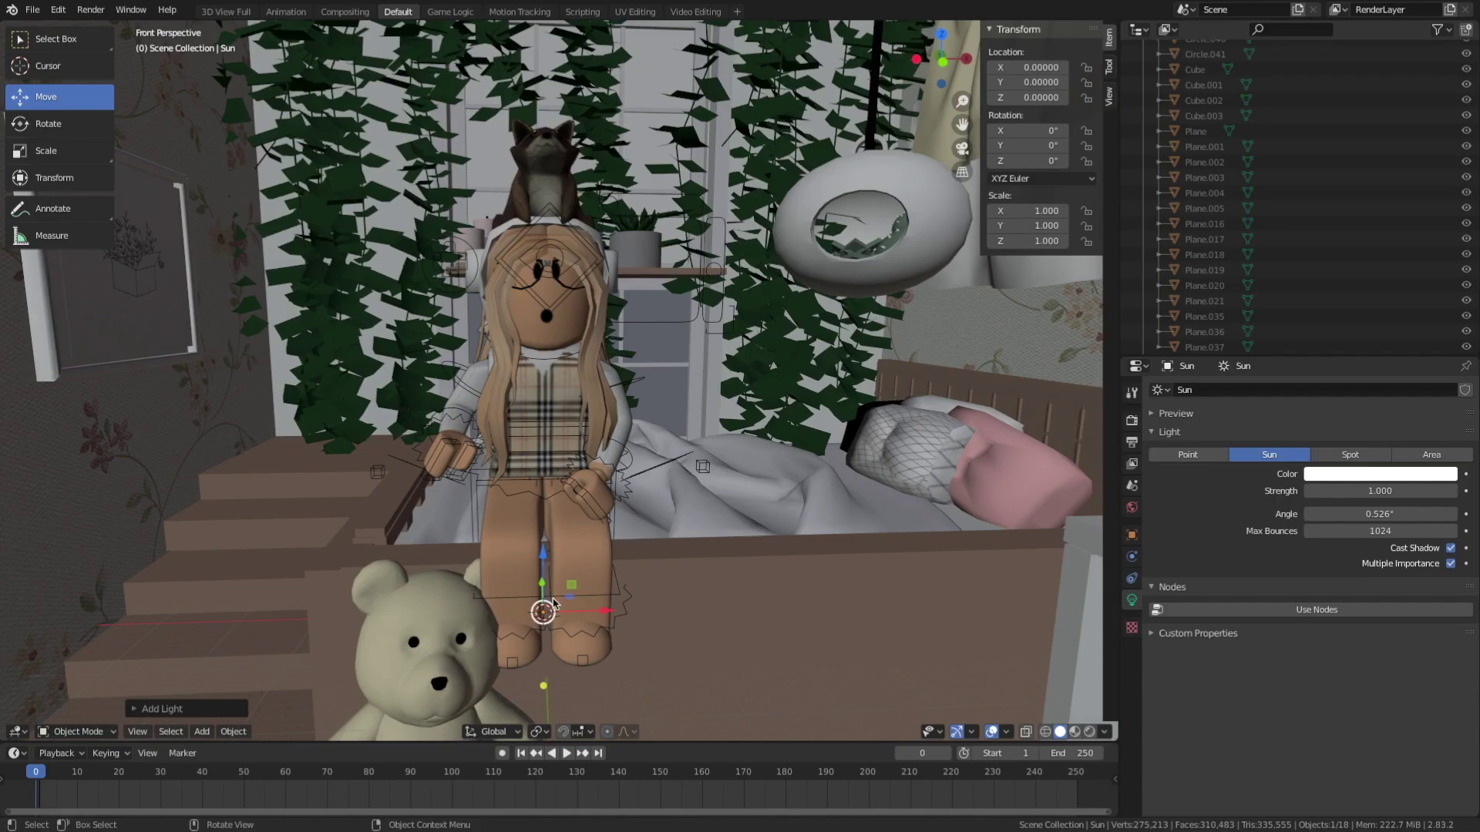
pyautogui.hotkey('shift', '`')
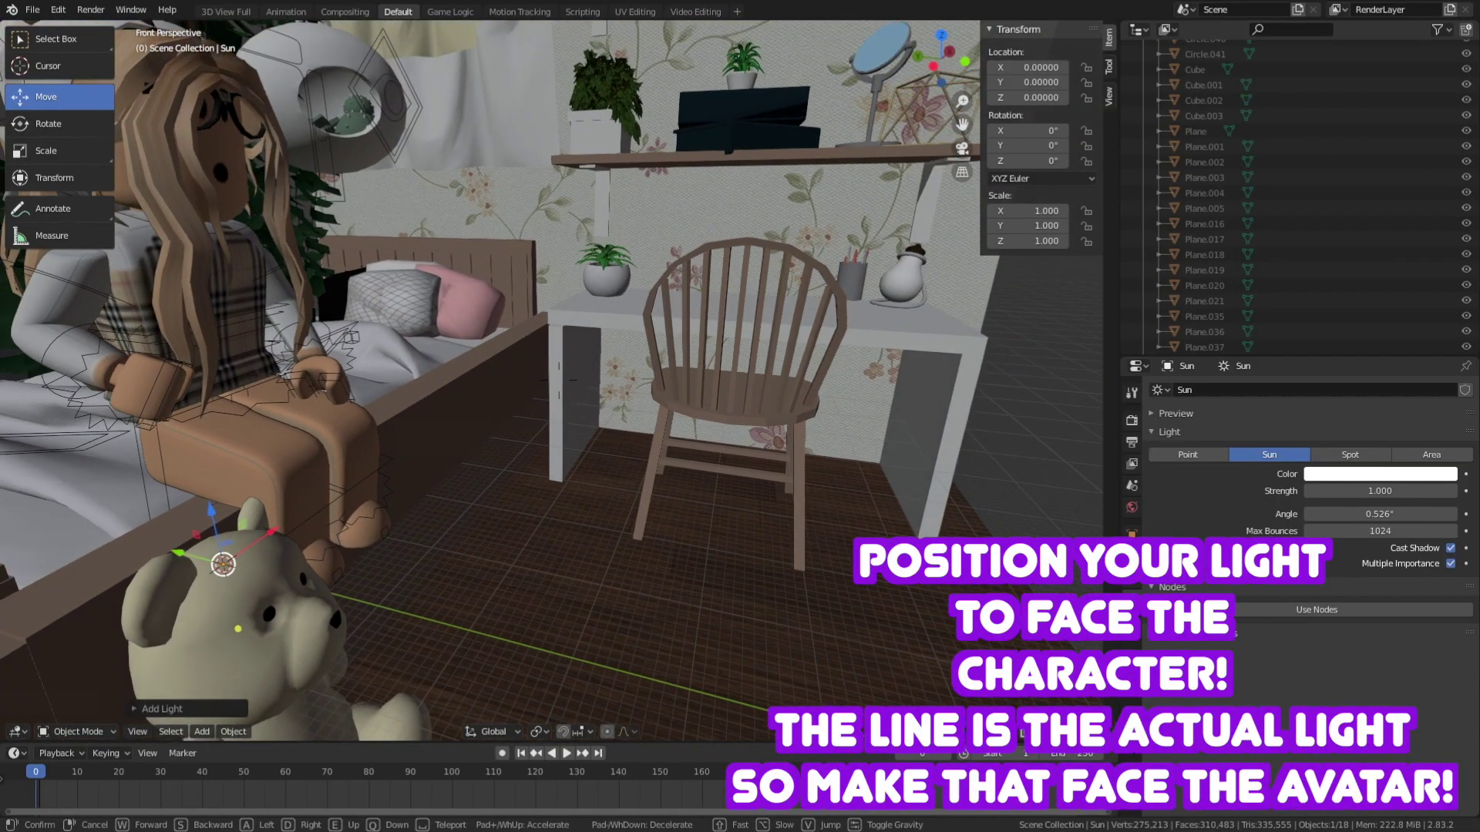
pyautogui.click(286, 429)
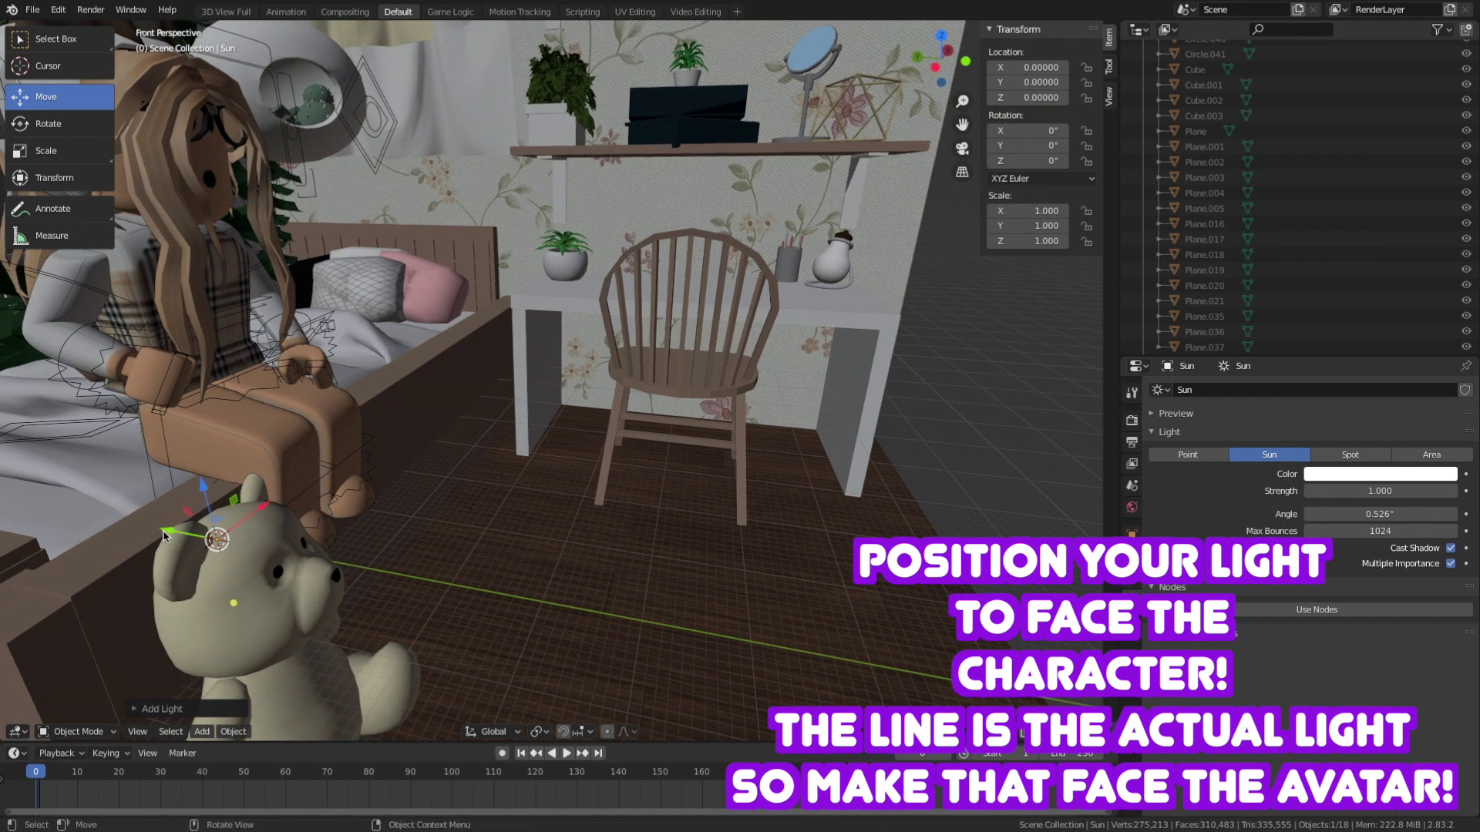
pyautogui.moveTo(165, 534); pyautogui.dragTo(528, 560)
pyautogui.click(698, 561)
pyautogui.press('g')
pyautogui.press('z')
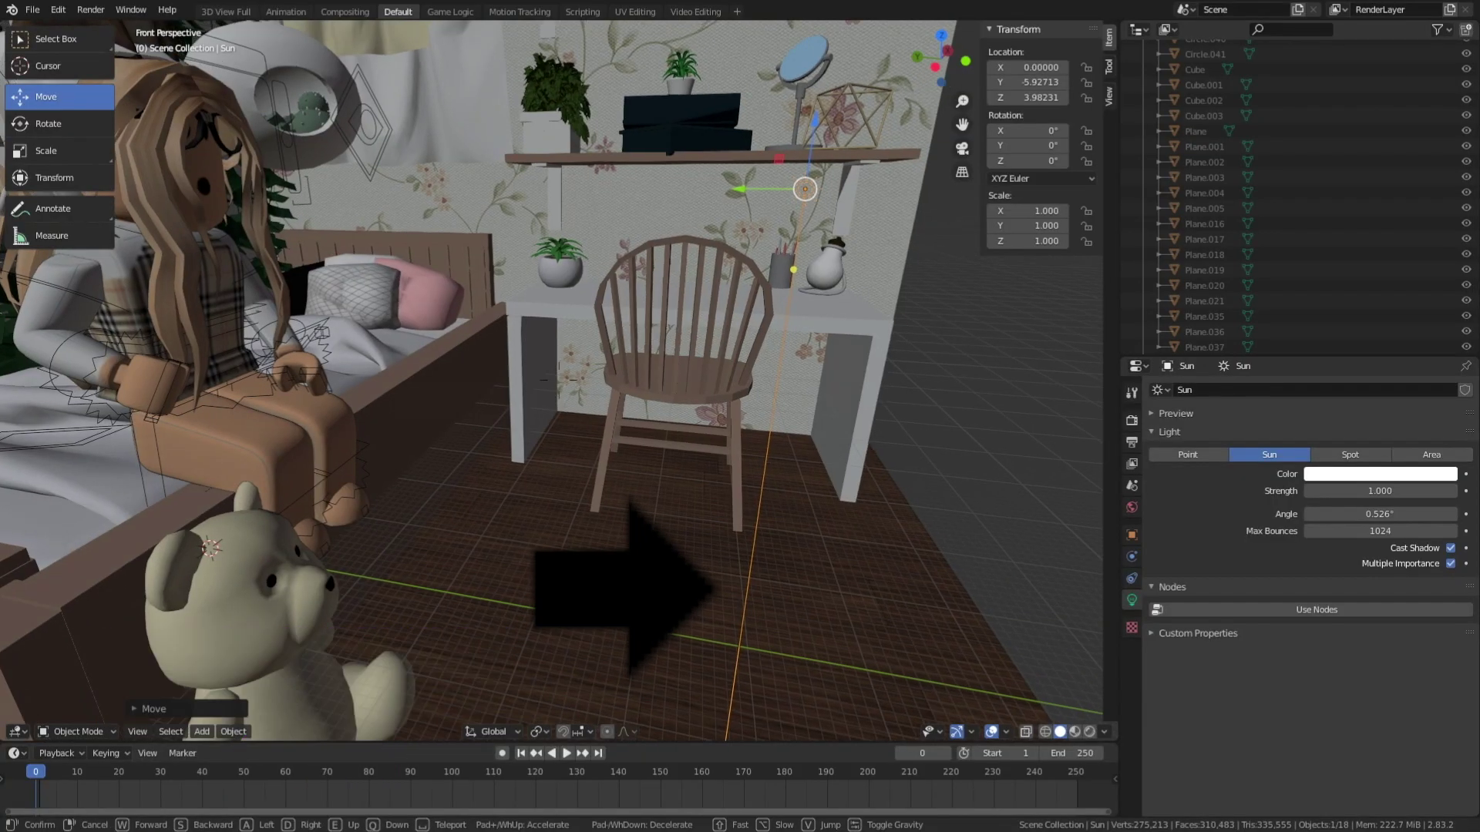
# - Shift the Sun slightly along X and tilt it to an X rotation of 92.1°
pyautogui.press('s')
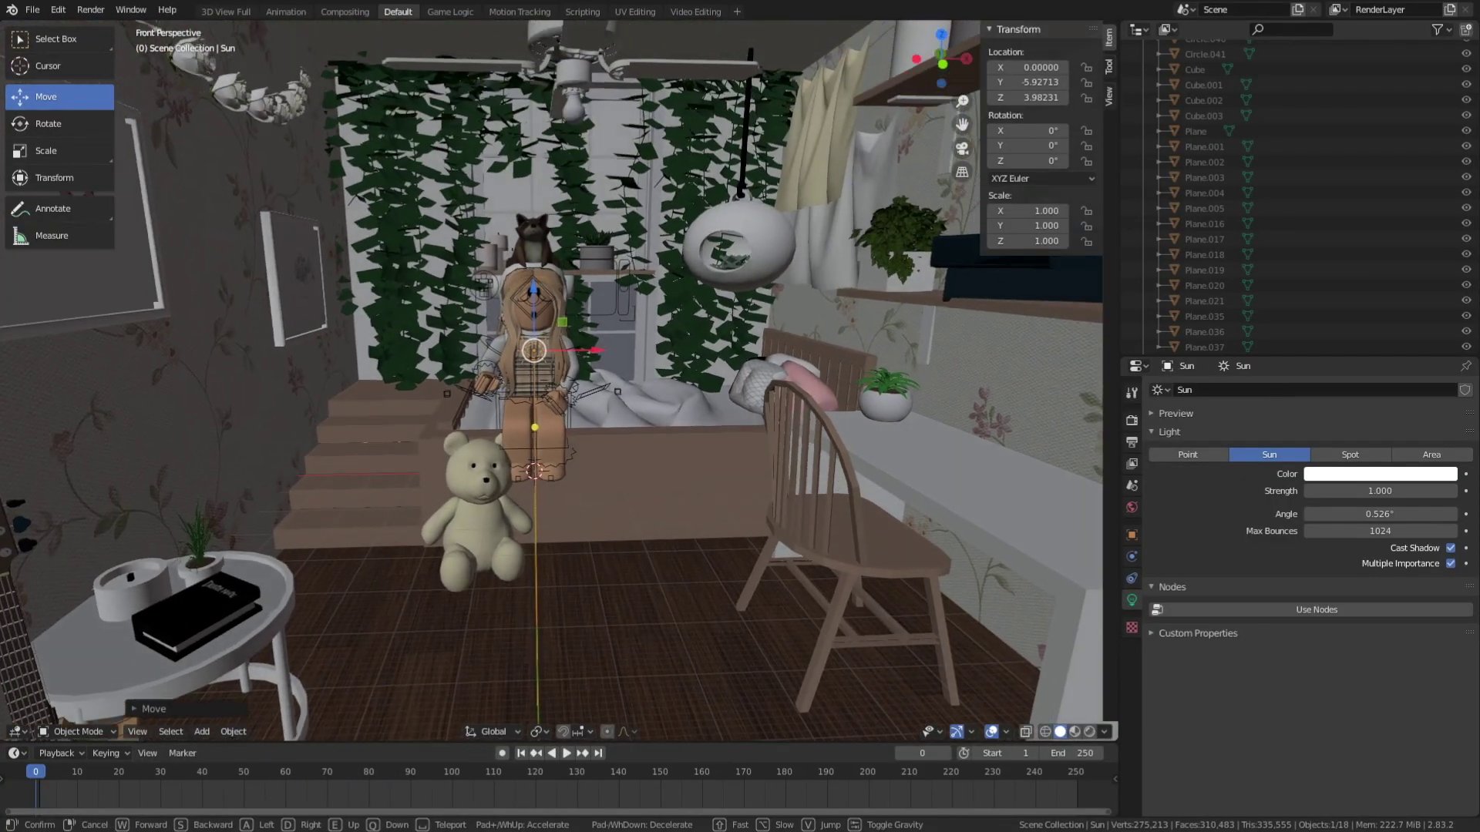
pyautogui.click(610, 404)
pyautogui.press('g')
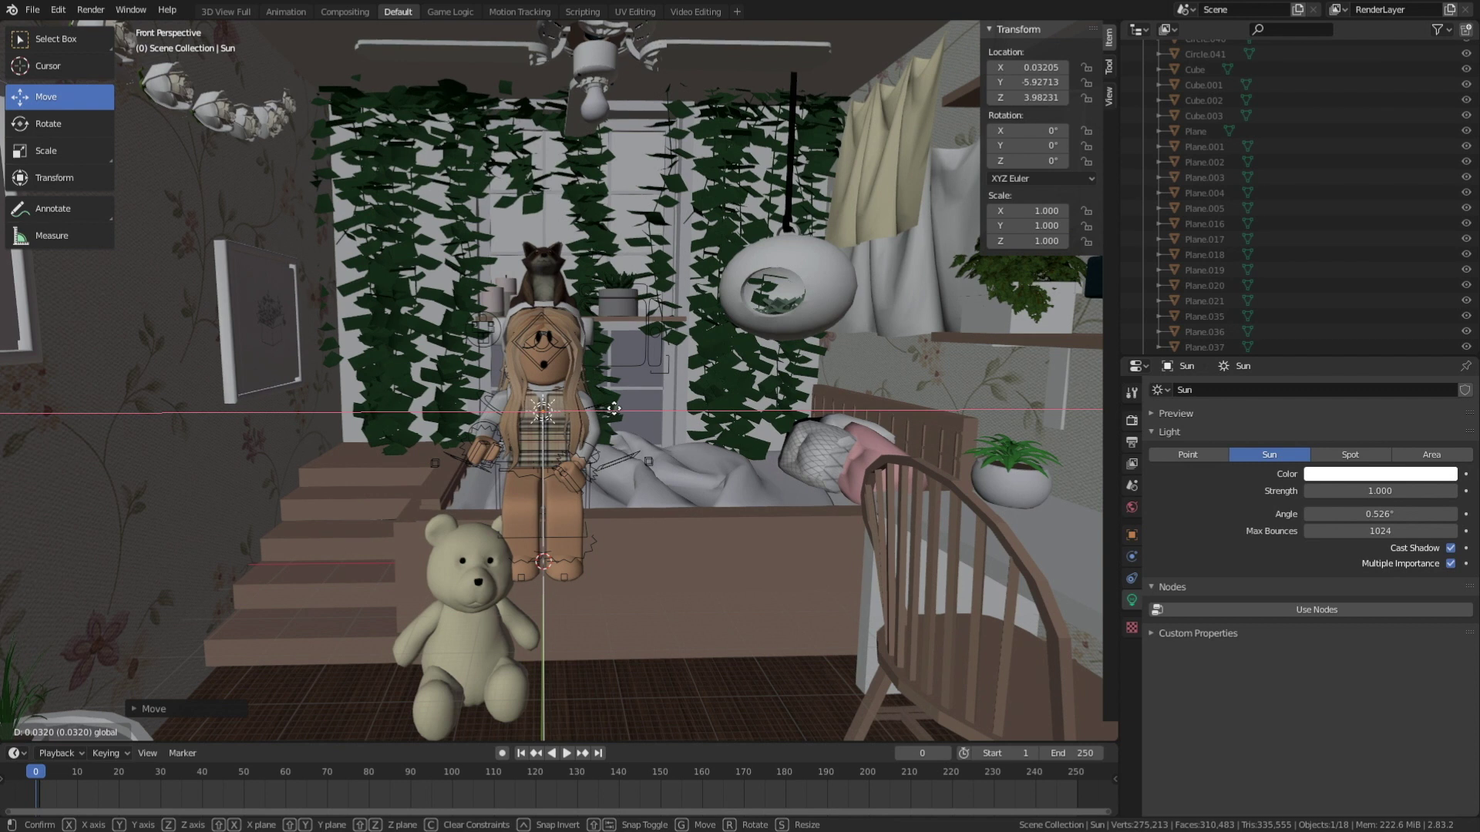
pyautogui.click(607, 412)
pyautogui.click(77, 144)
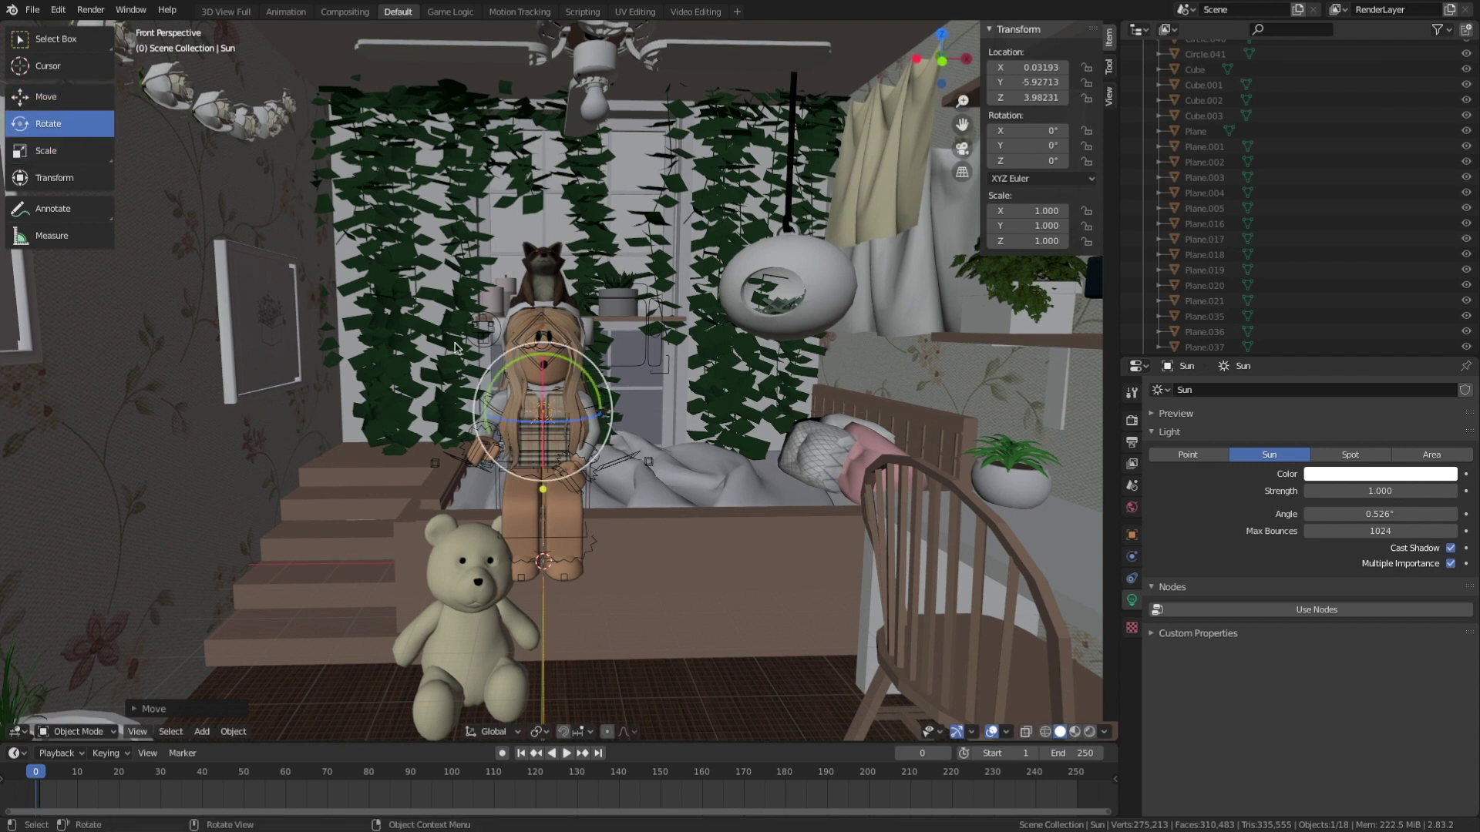
pyautogui.moveTo(544, 375); pyautogui.dragTo(544, 379)
pyautogui.moveTo(544, 379); pyautogui.dragTo(421, 368, button='middle')
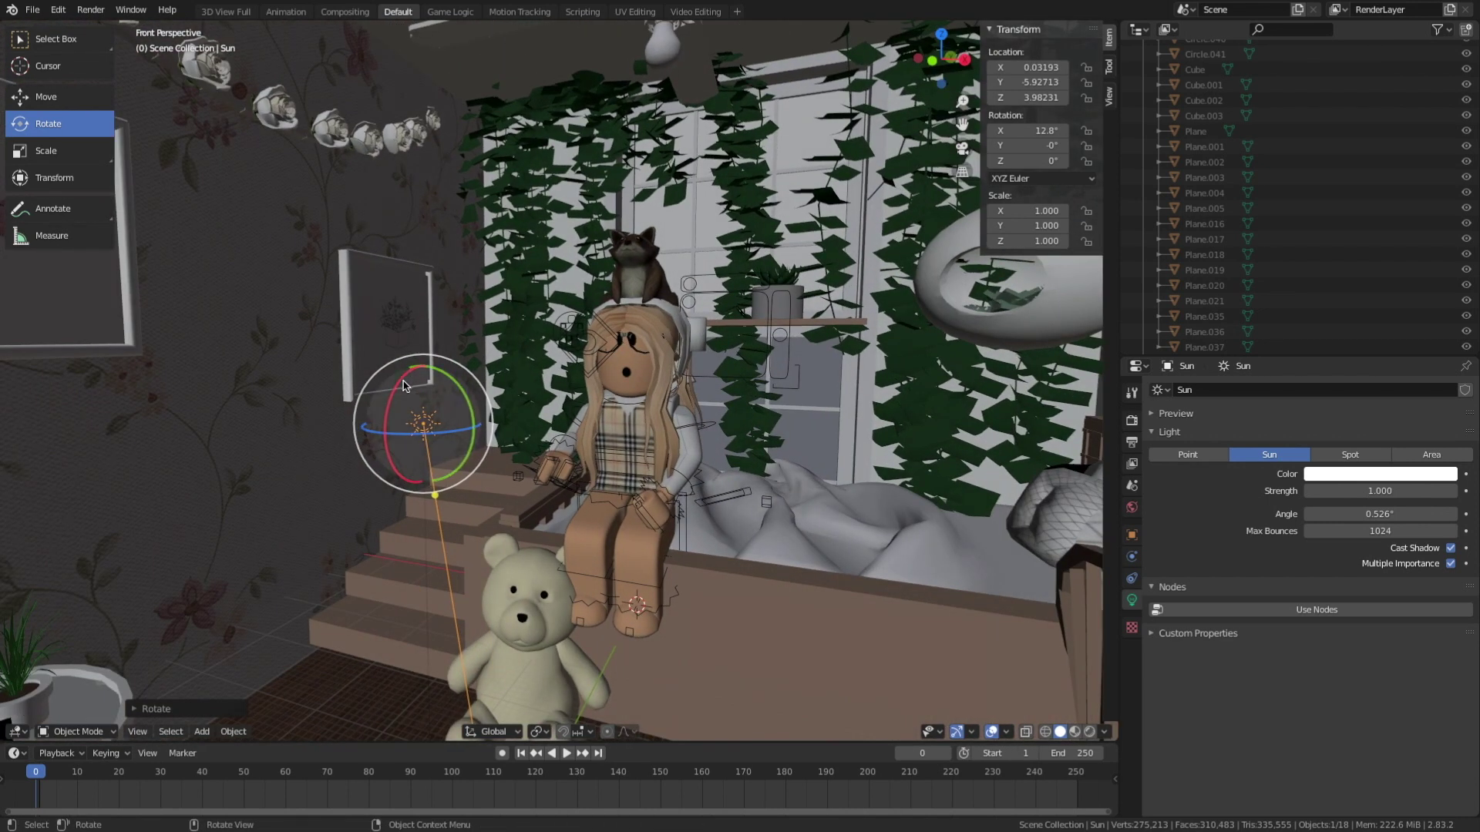
pyautogui.moveTo(421, 368); pyautogui.dragTo(389, 437)
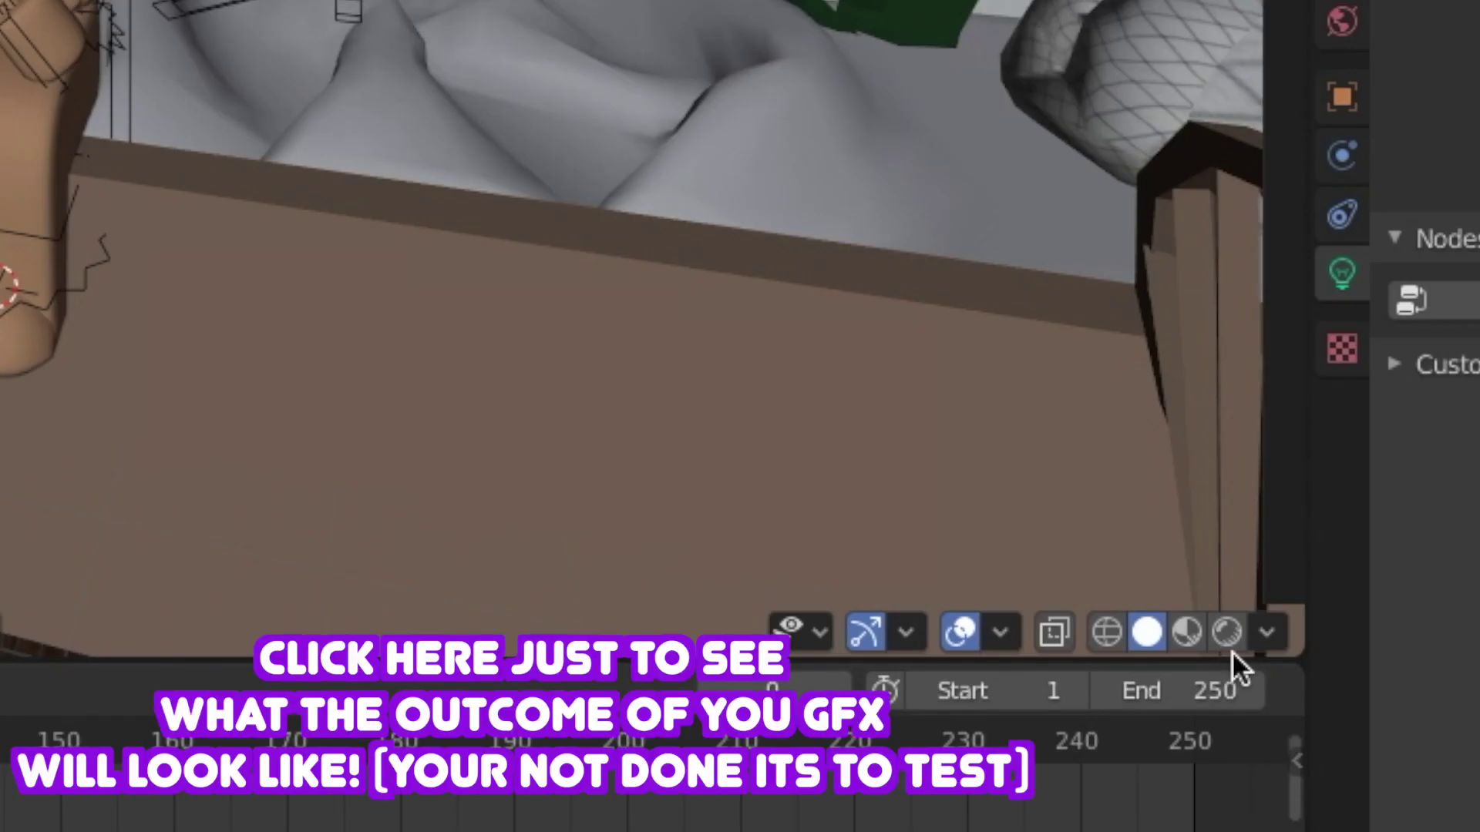
# - Switch to Rendered shading and set Light Paths transparency bounces to 0
pyautogui.click(1090, 733)
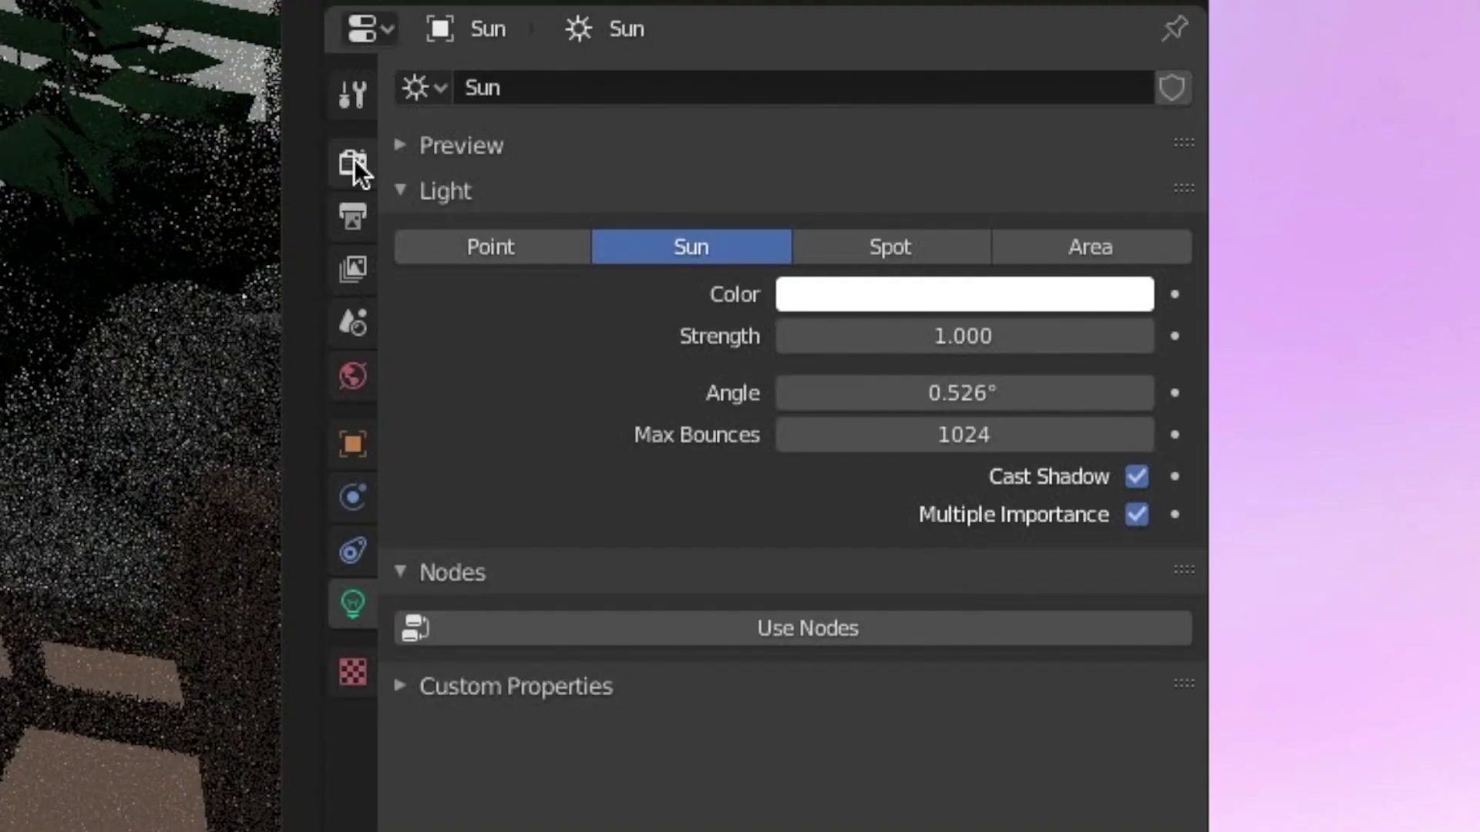
pyautogui.click(353, 162)
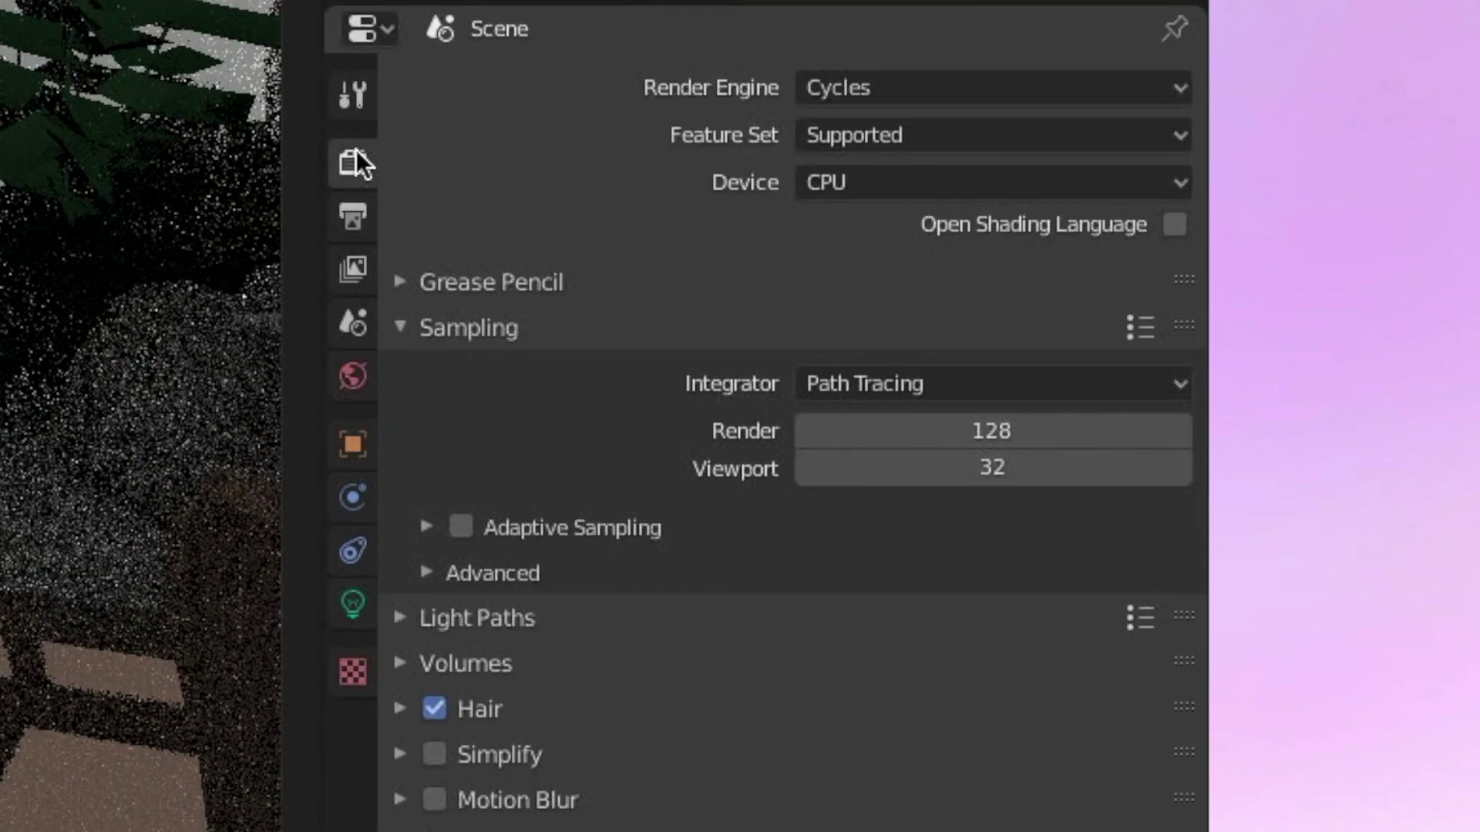
pyautogui.click(402, 618)
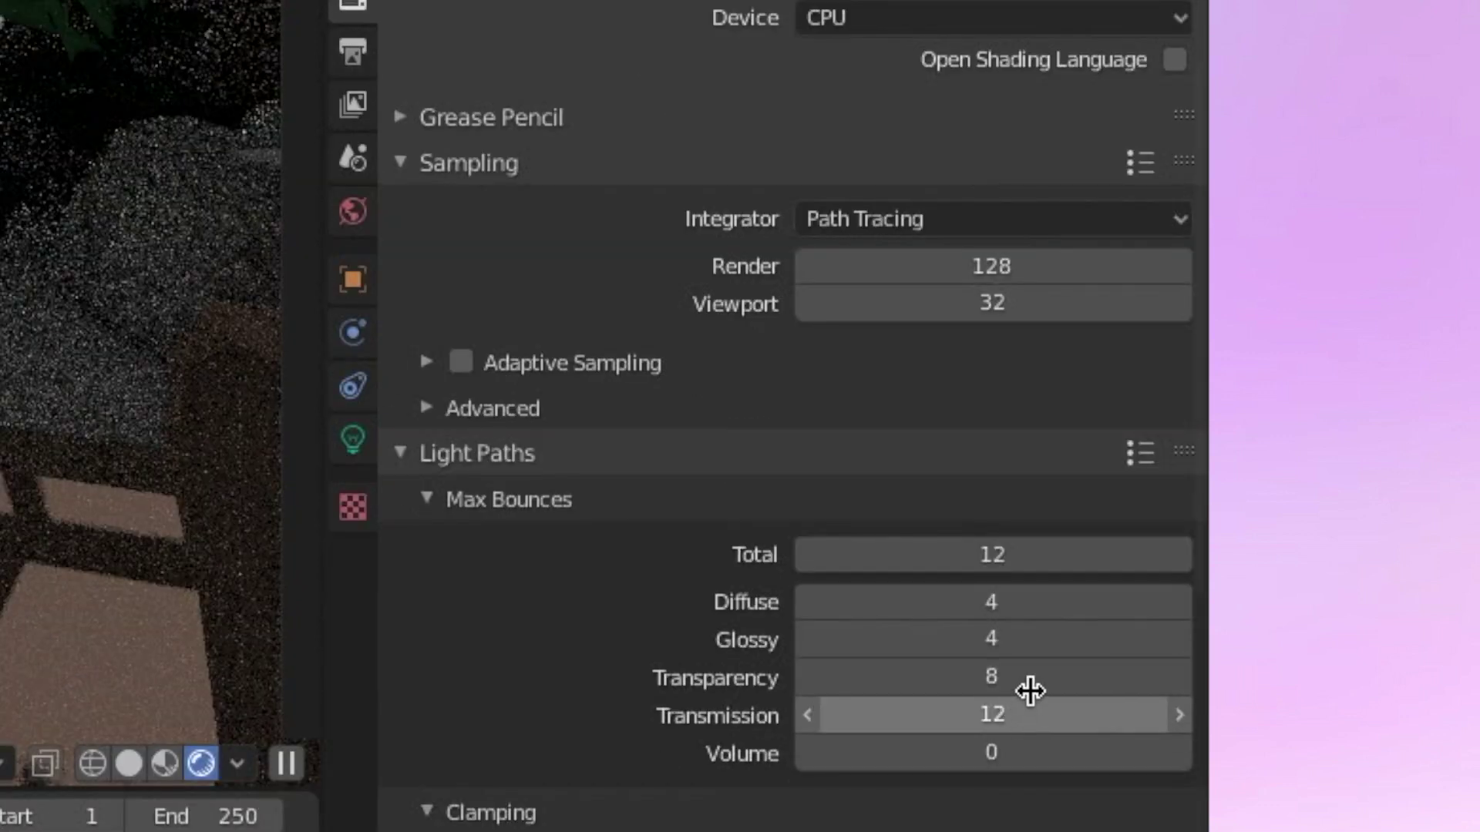
pyautogui.moveTo(1034, 678); pyautogui.dragTo(964, 678)
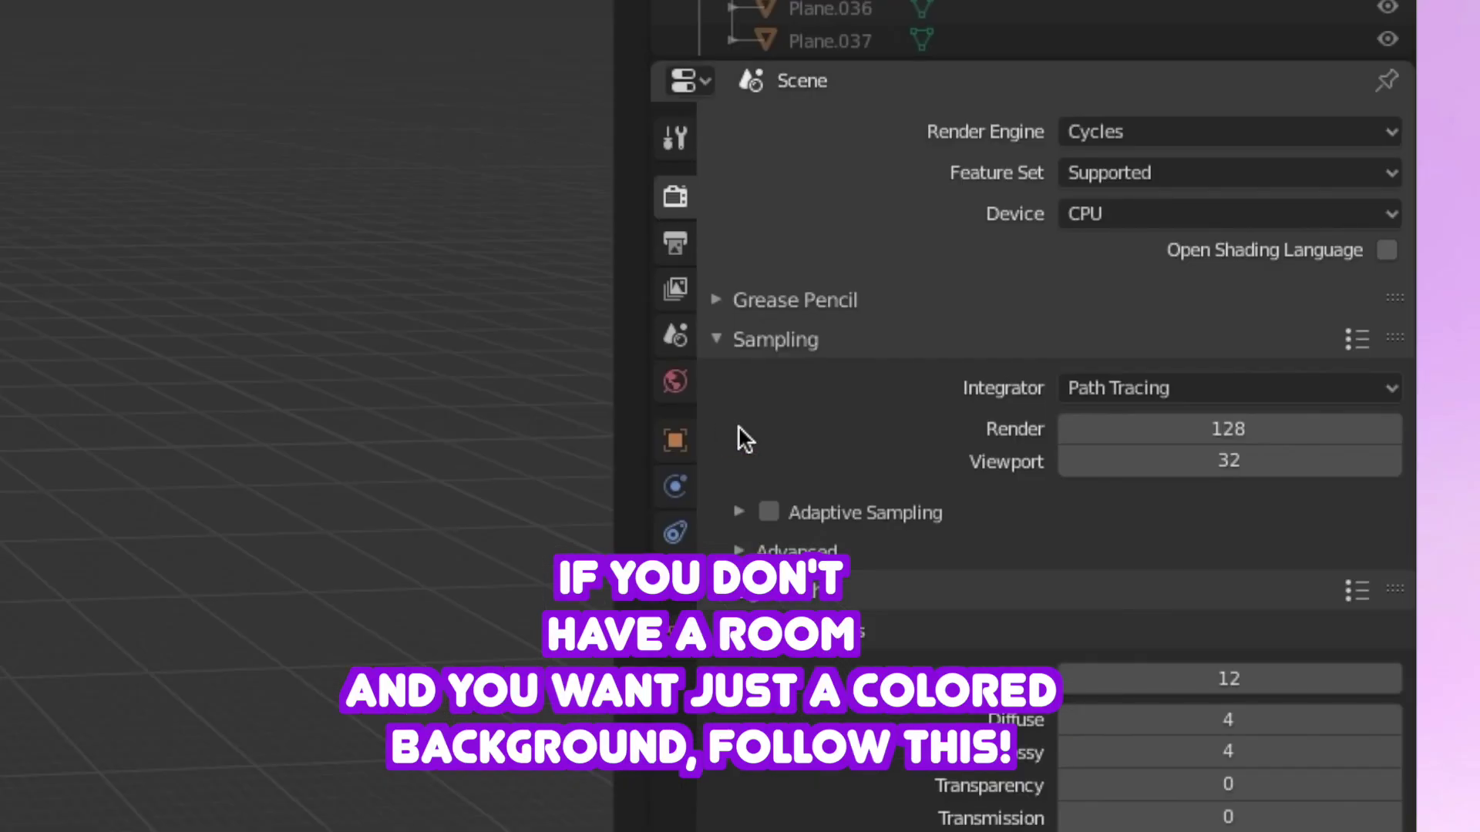
# - Set the World colour to near-white (value 0.913) and return to Solid shading
pyautogui.click(676, 381)
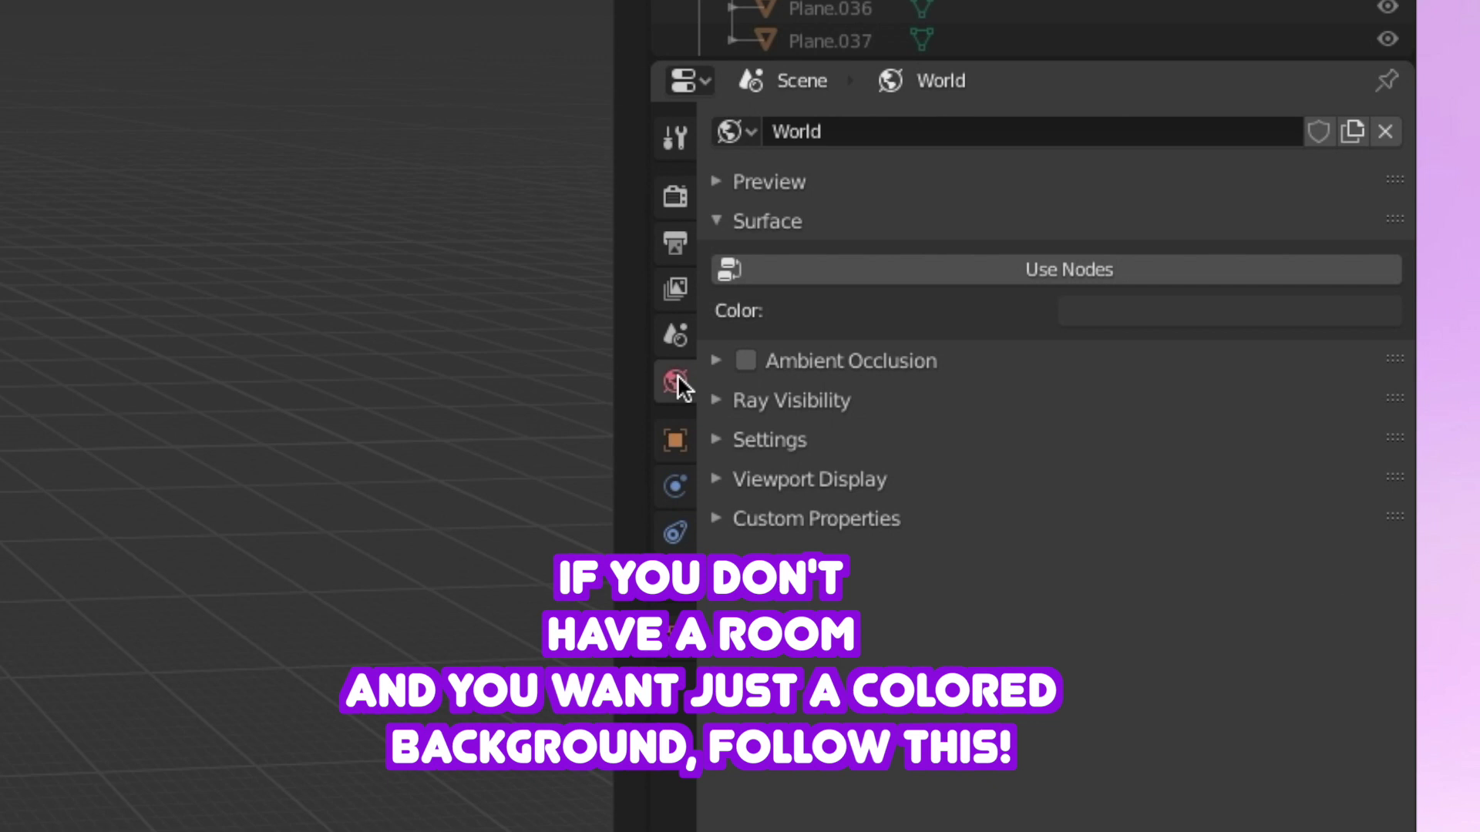
pyautogui.click(1064, 323)
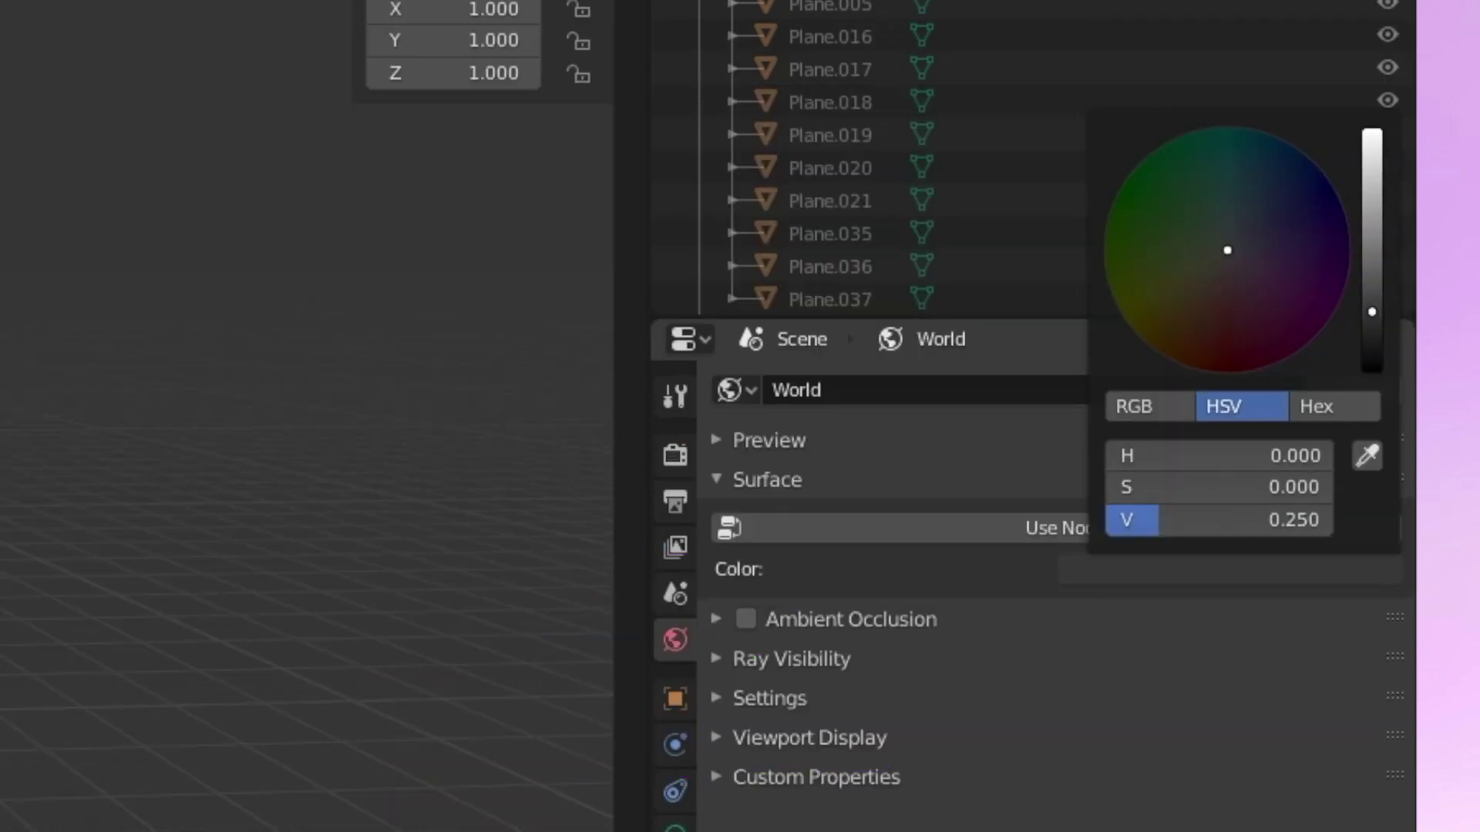
pyautogui.moveTo(1218, 520); pyautogui.dragTo(1310, 520)
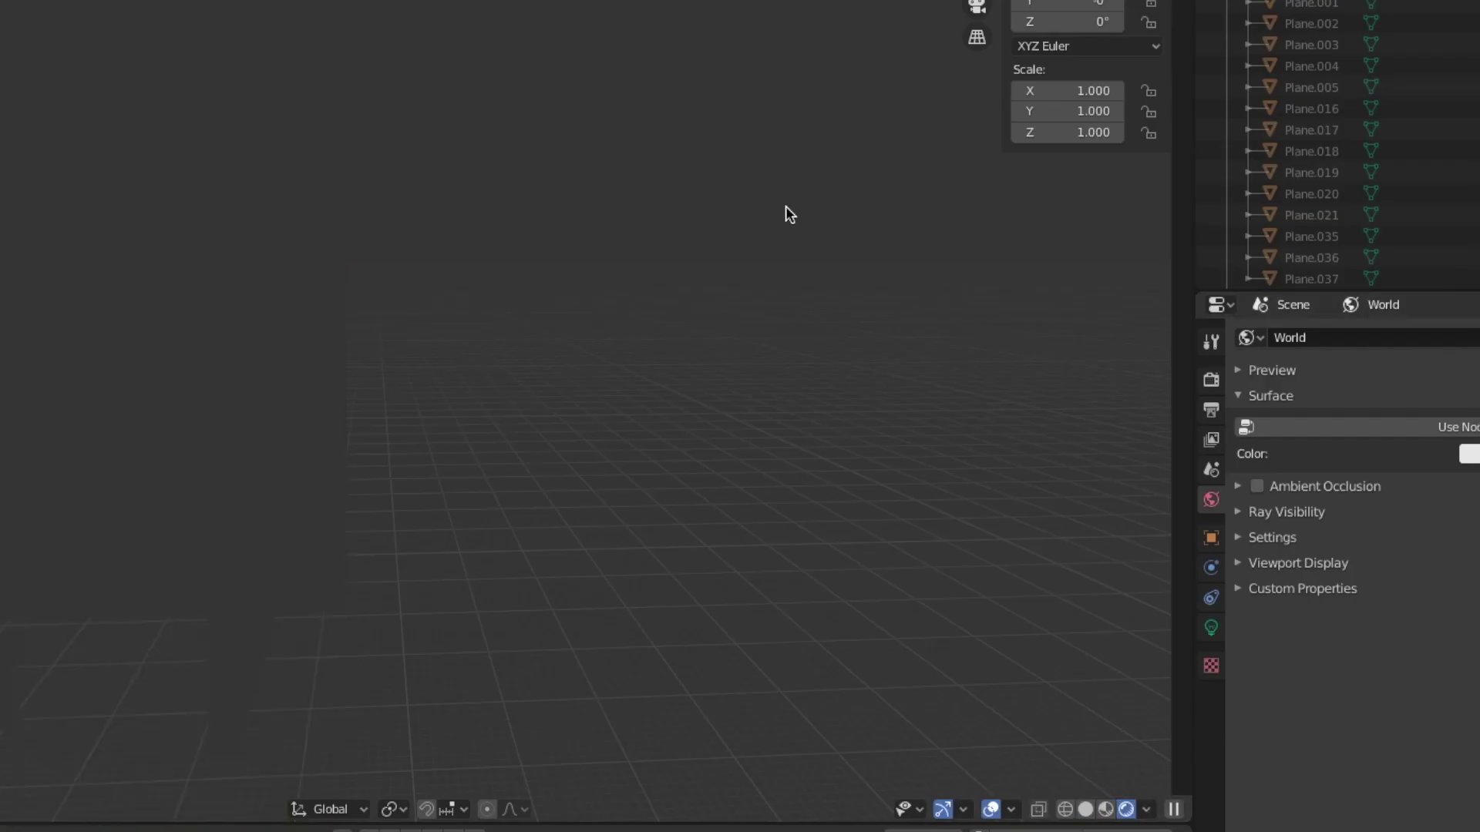
pyautogui.hotkey('shift', '`')
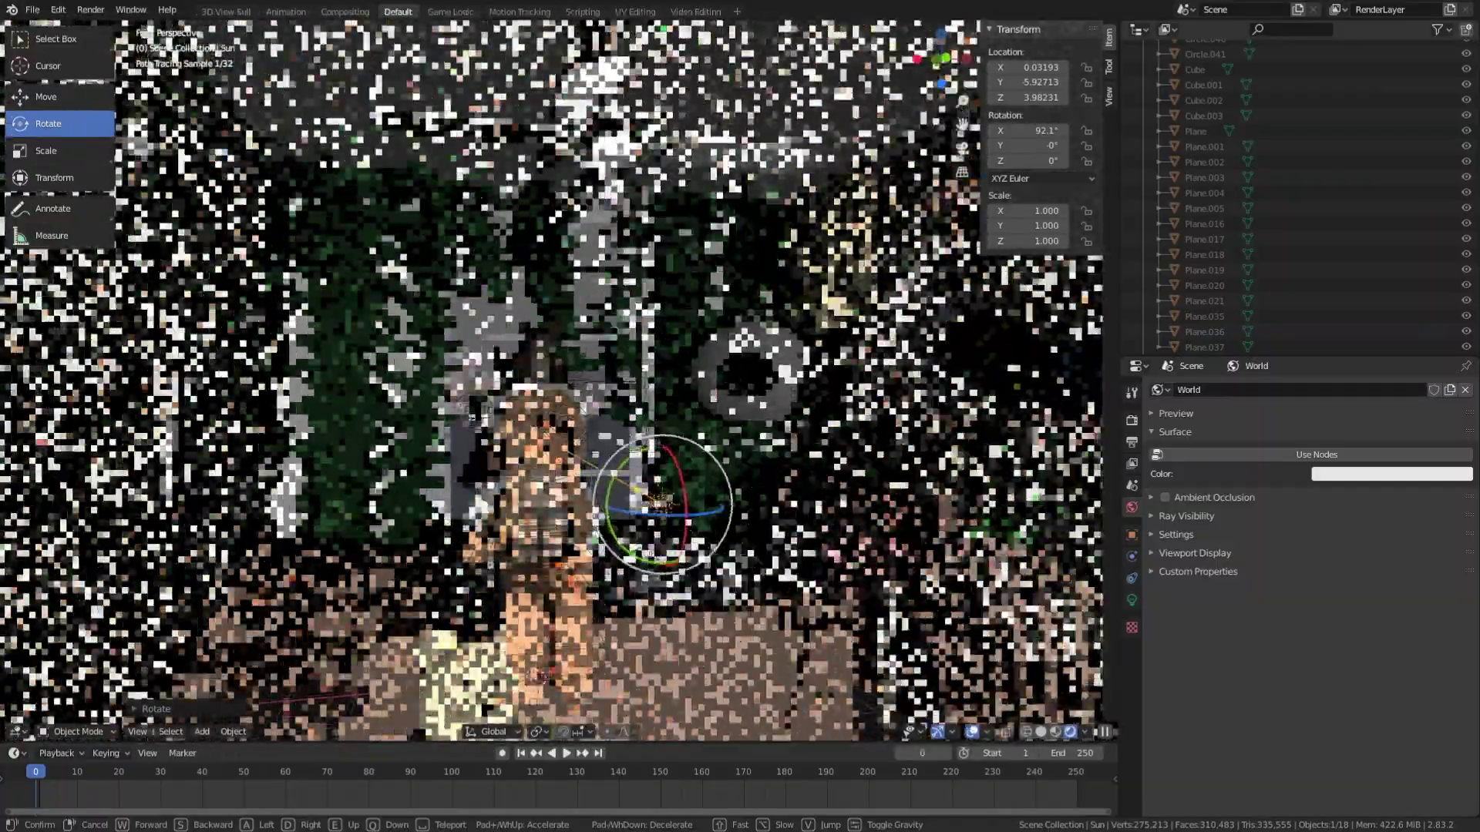
pyautogui.click(559, 384)
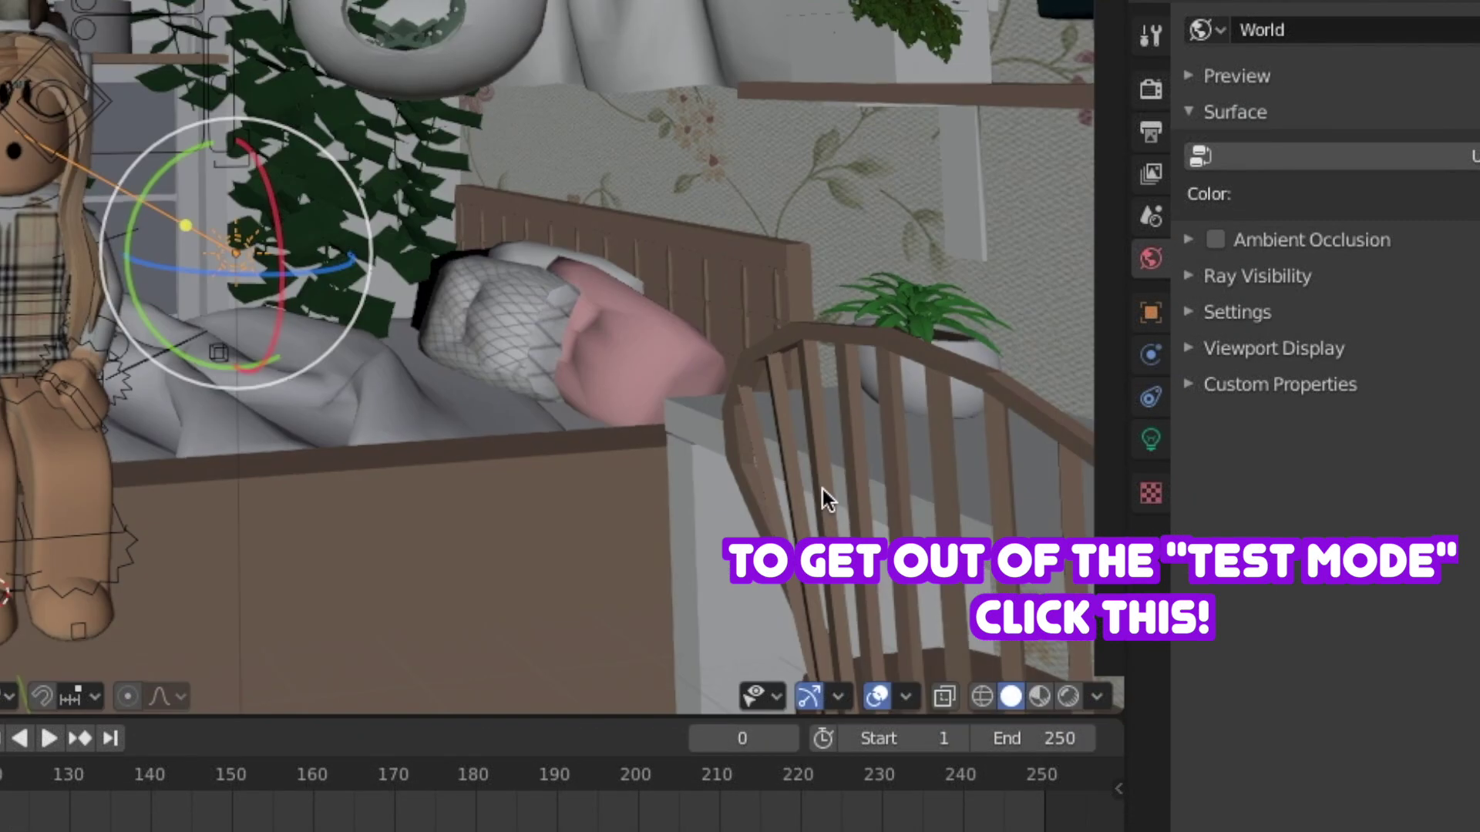
pyautogui.click(973, 696)
pyautogui.hotkey('shift', '`')
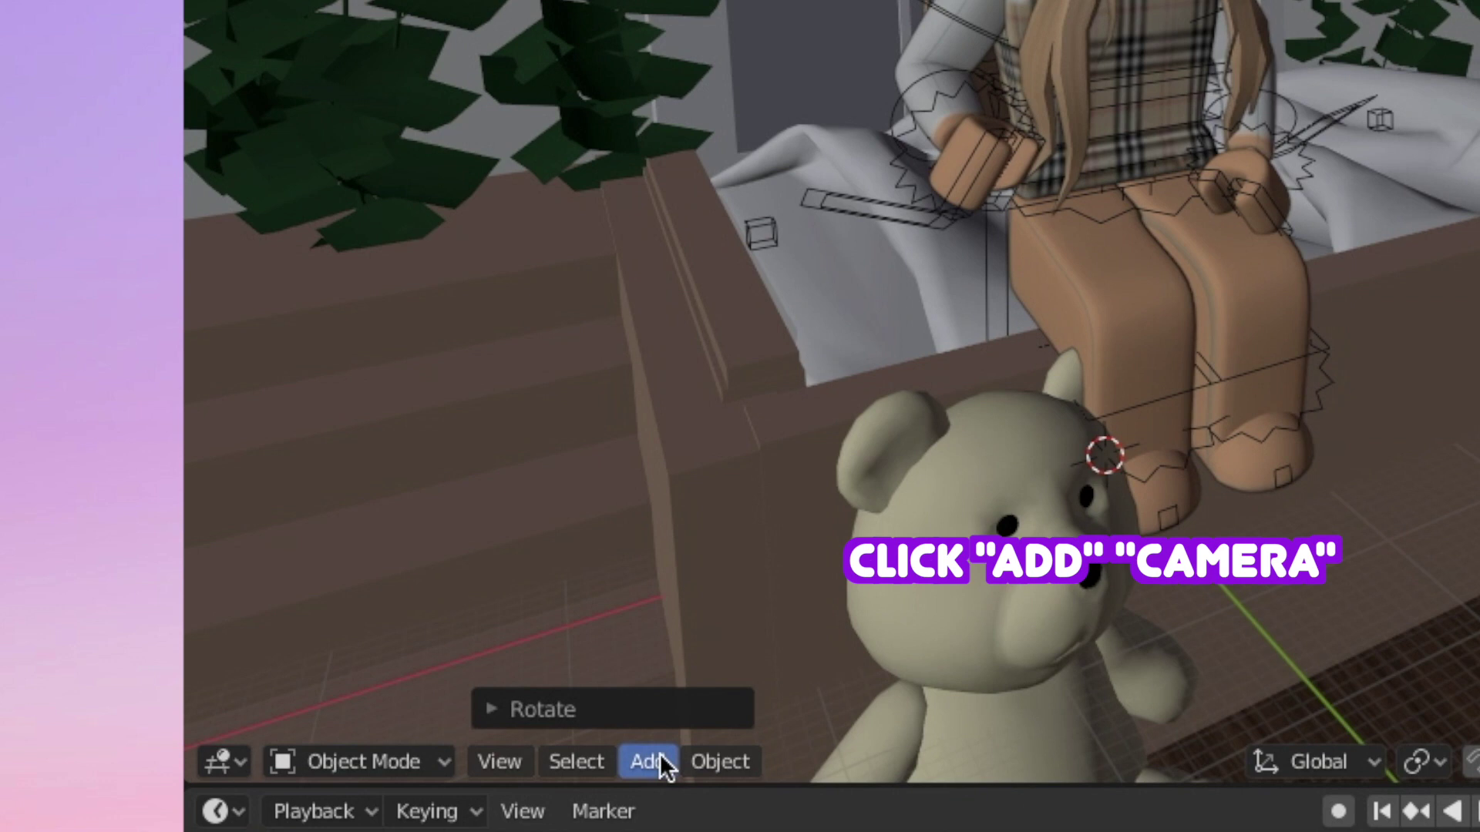
# - Add a camera and view the scene through the active camera
pyautogui.click(647, 761)
pyautogui.click(679, 206)
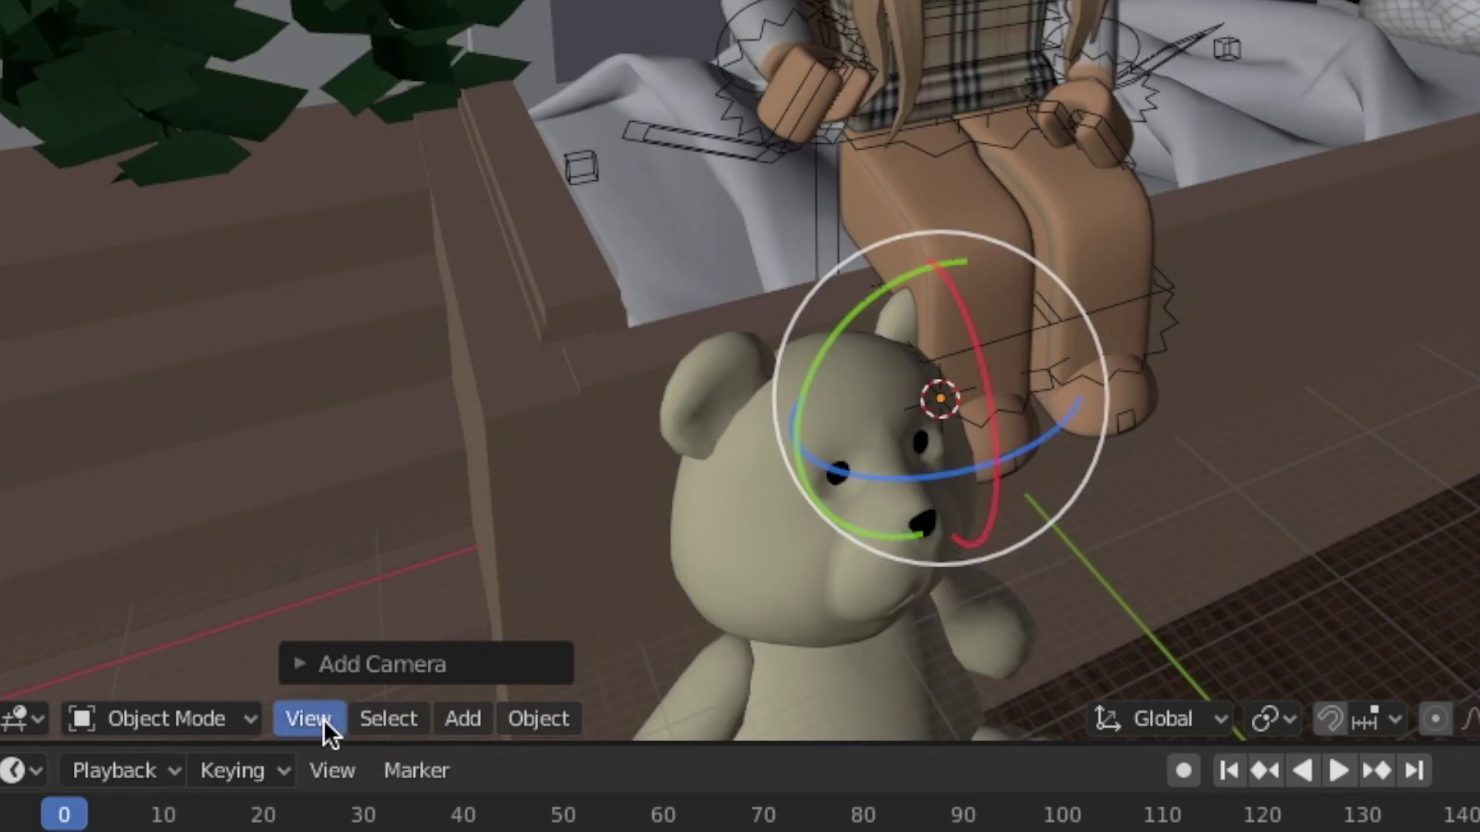
pyautogui.click(313, 718)
pyautogui.moveTo(368, 346)
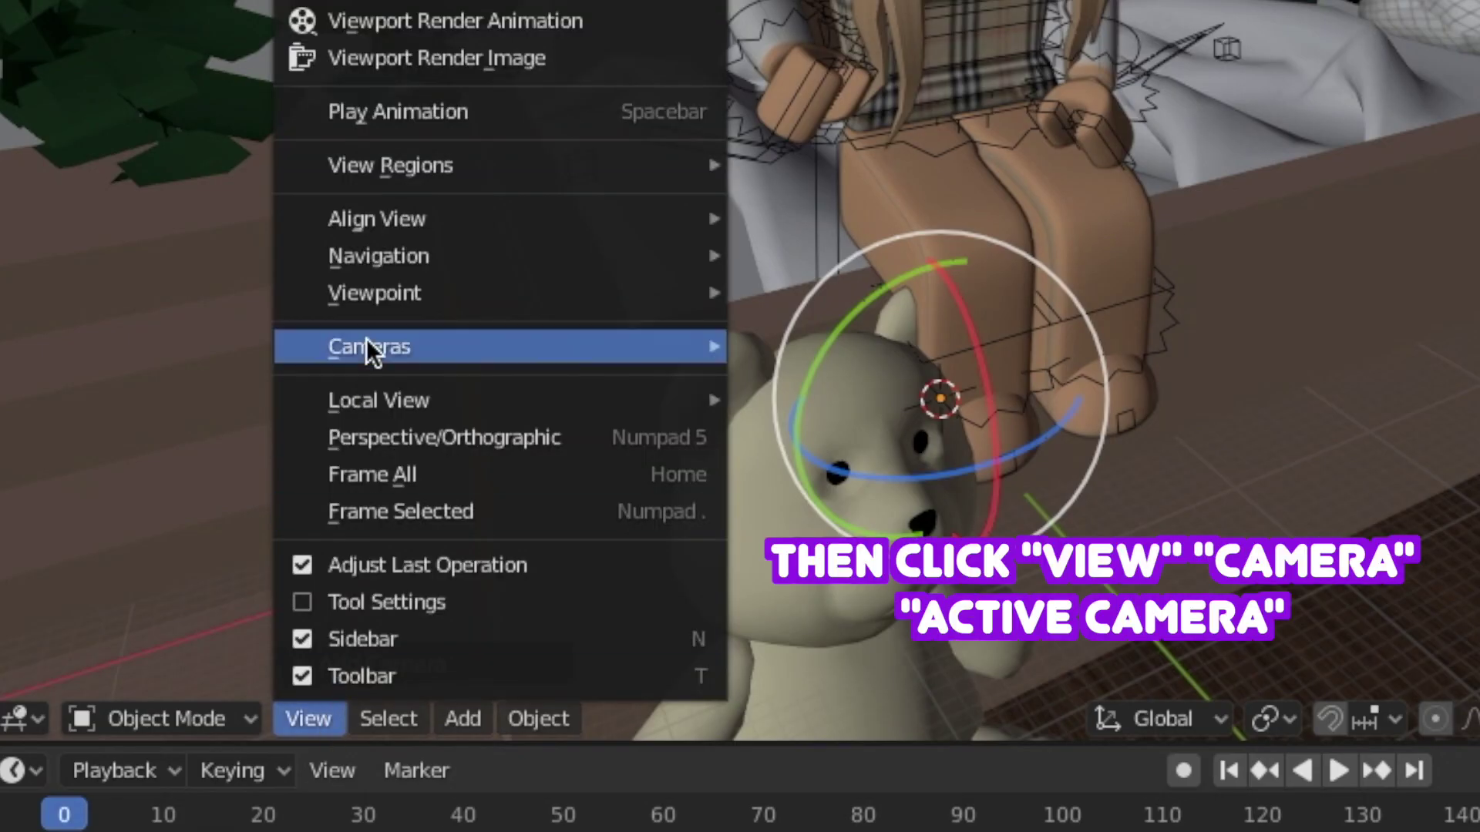
pyautogui.click(926, 389)
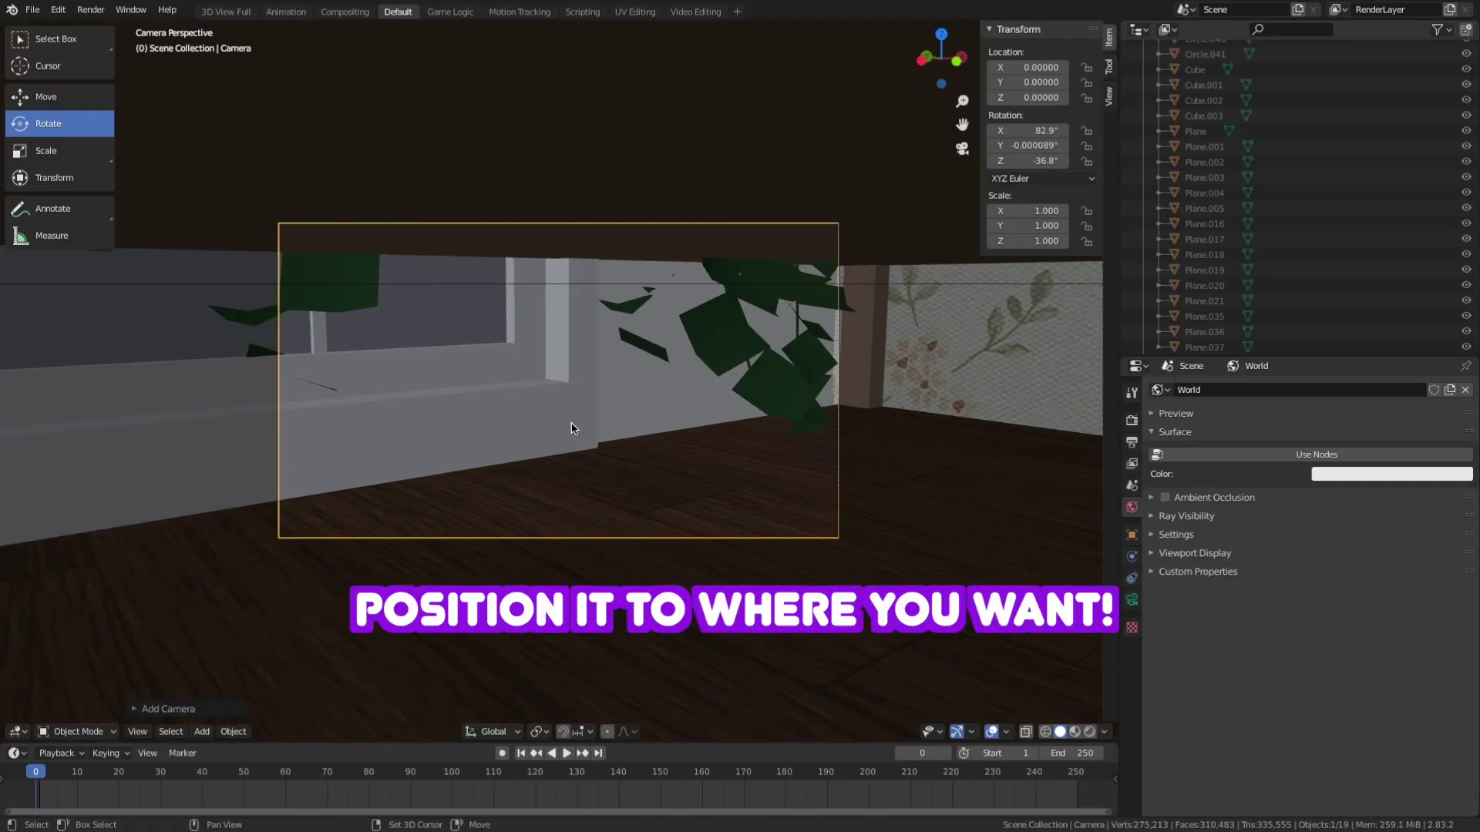
# - Fly the camera with walk navigation to frame the girl sitting on the bed
pyautogui.hotkey('shift', '`')
pyautogui.press('s')
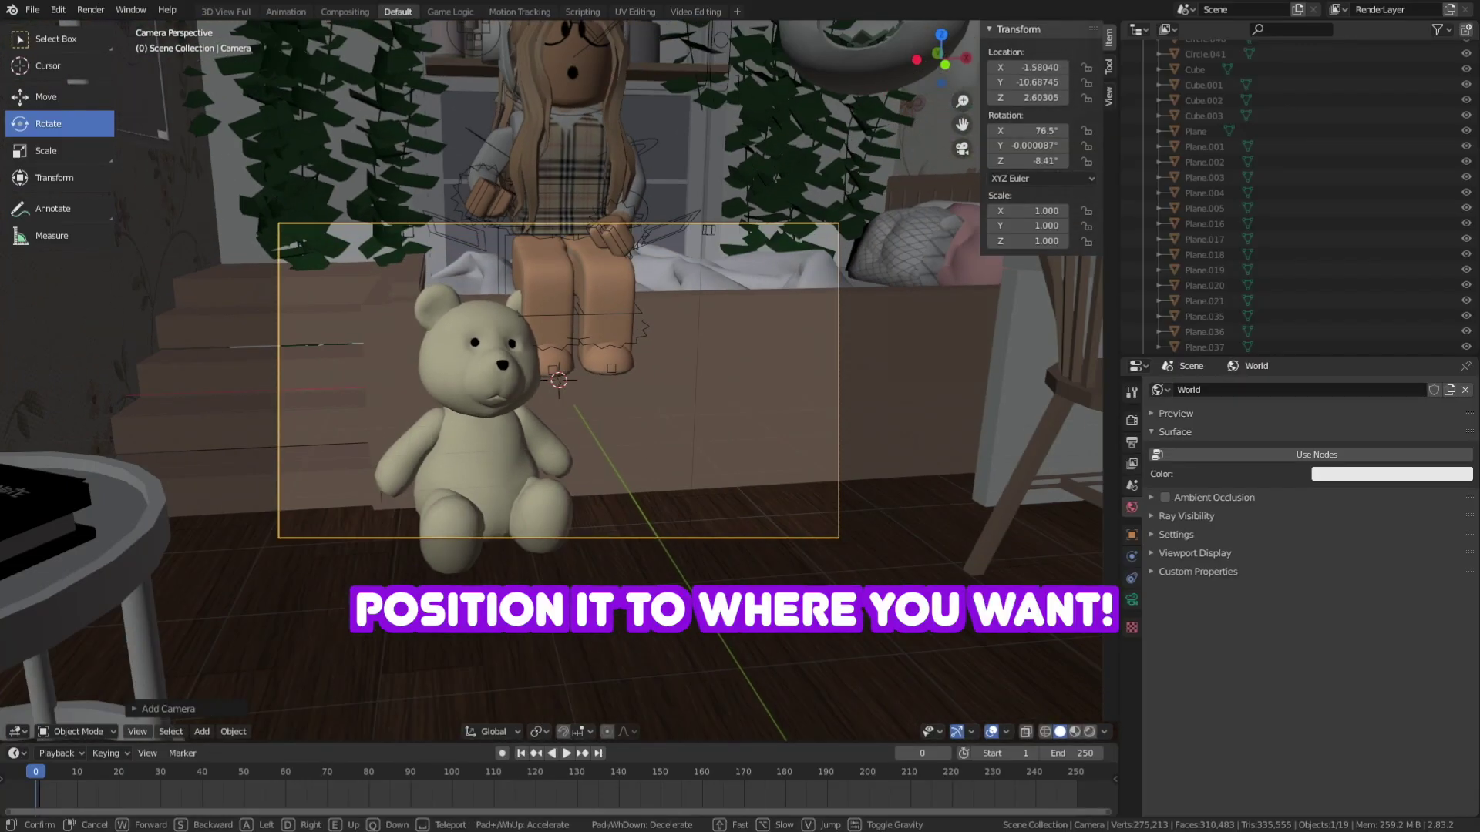
pyautogui.press('e')
pyautogui.press('w')
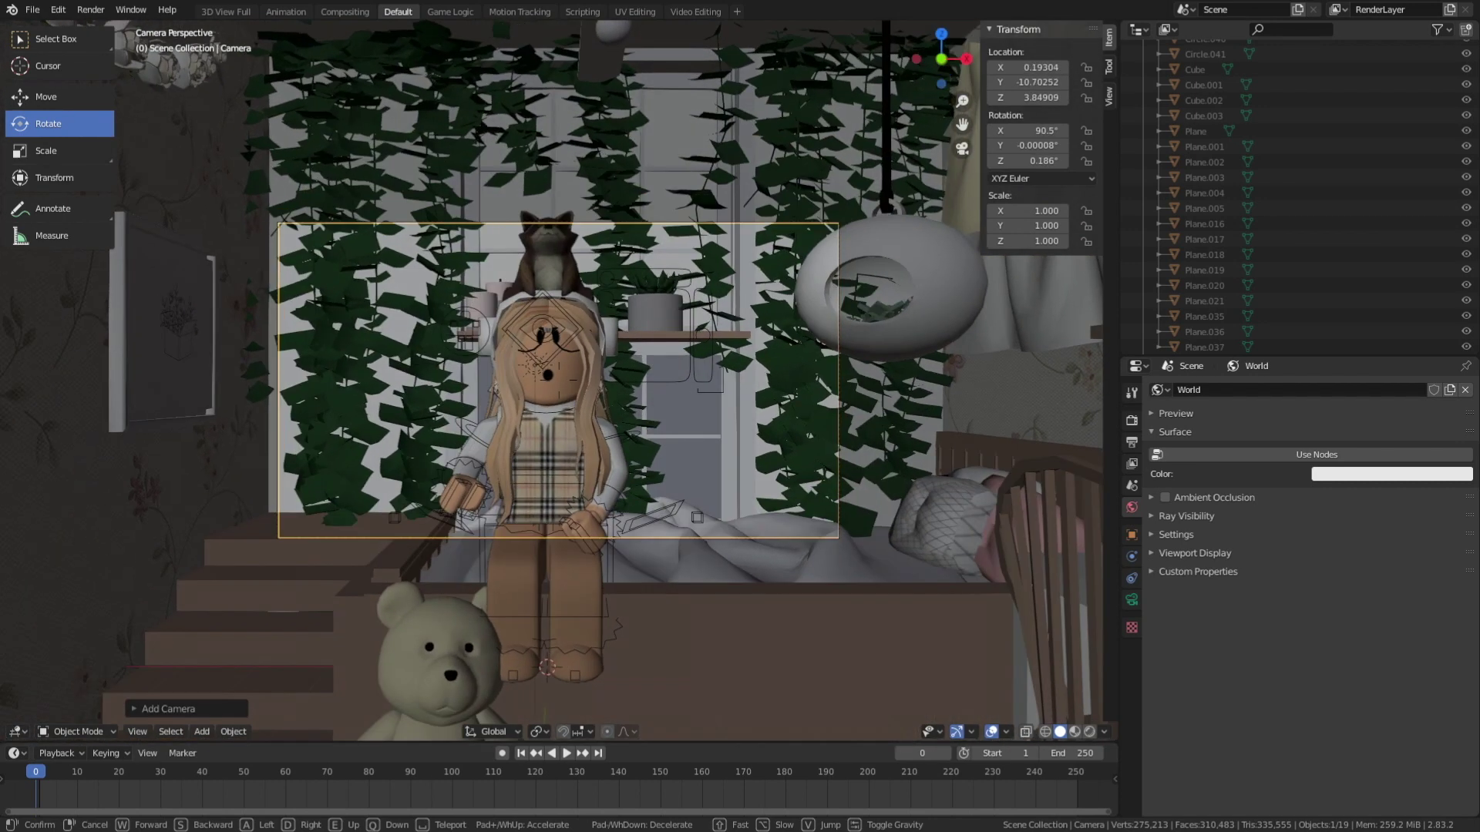
pyautogui.press('a')
pyautogui.press('s')
pyautogui.press('w')
pyautogui.press('d')
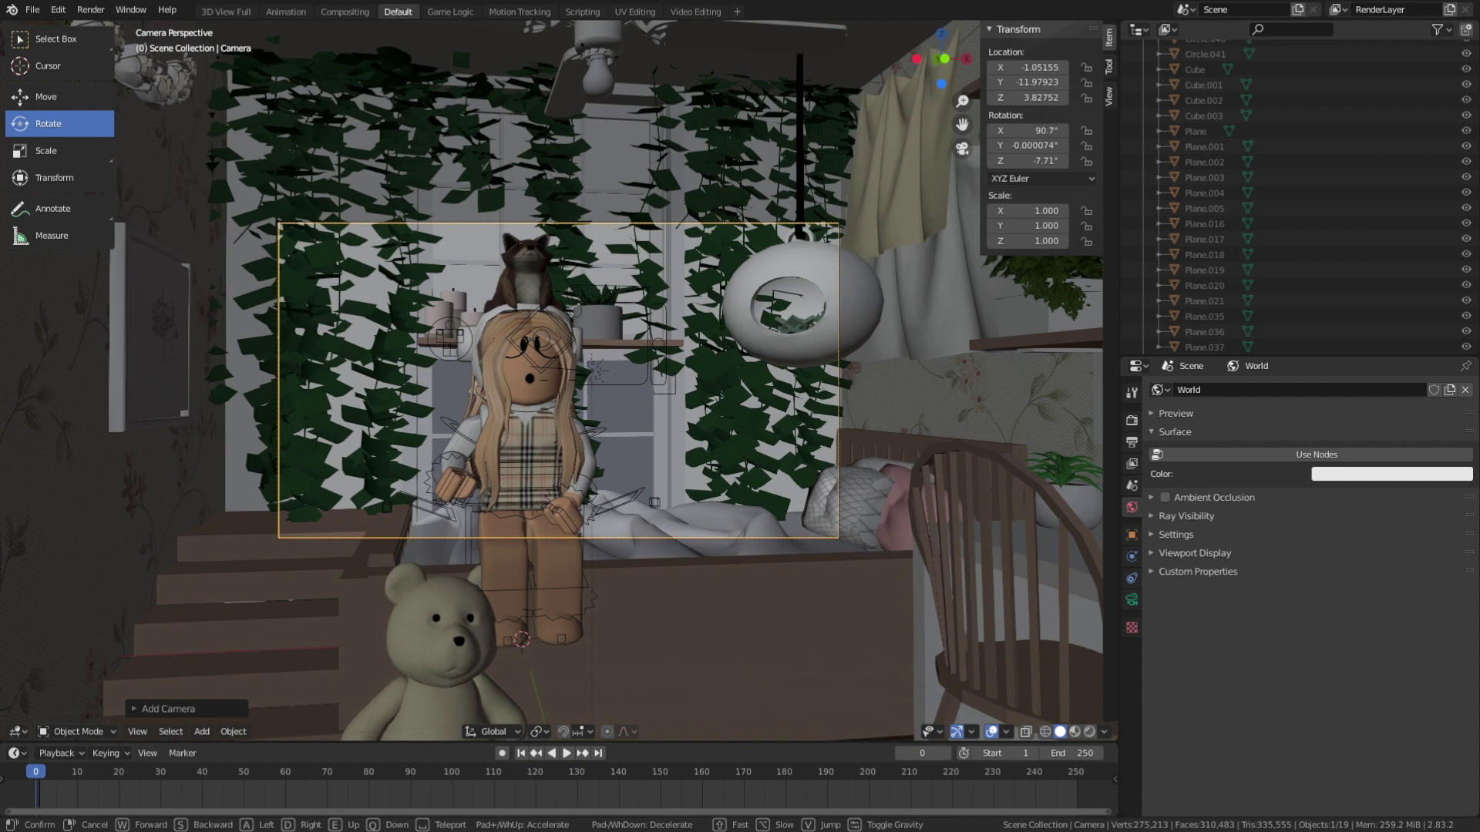
pyautogui.press('Return')
# - Rotate the girl's head to 89.5°, 4.53°, 174° and shift it slightly along X
pyautogui.click(537, 293)
pyautogui.moveTo(562, 362); pyautogui.dragTo(540, 360)
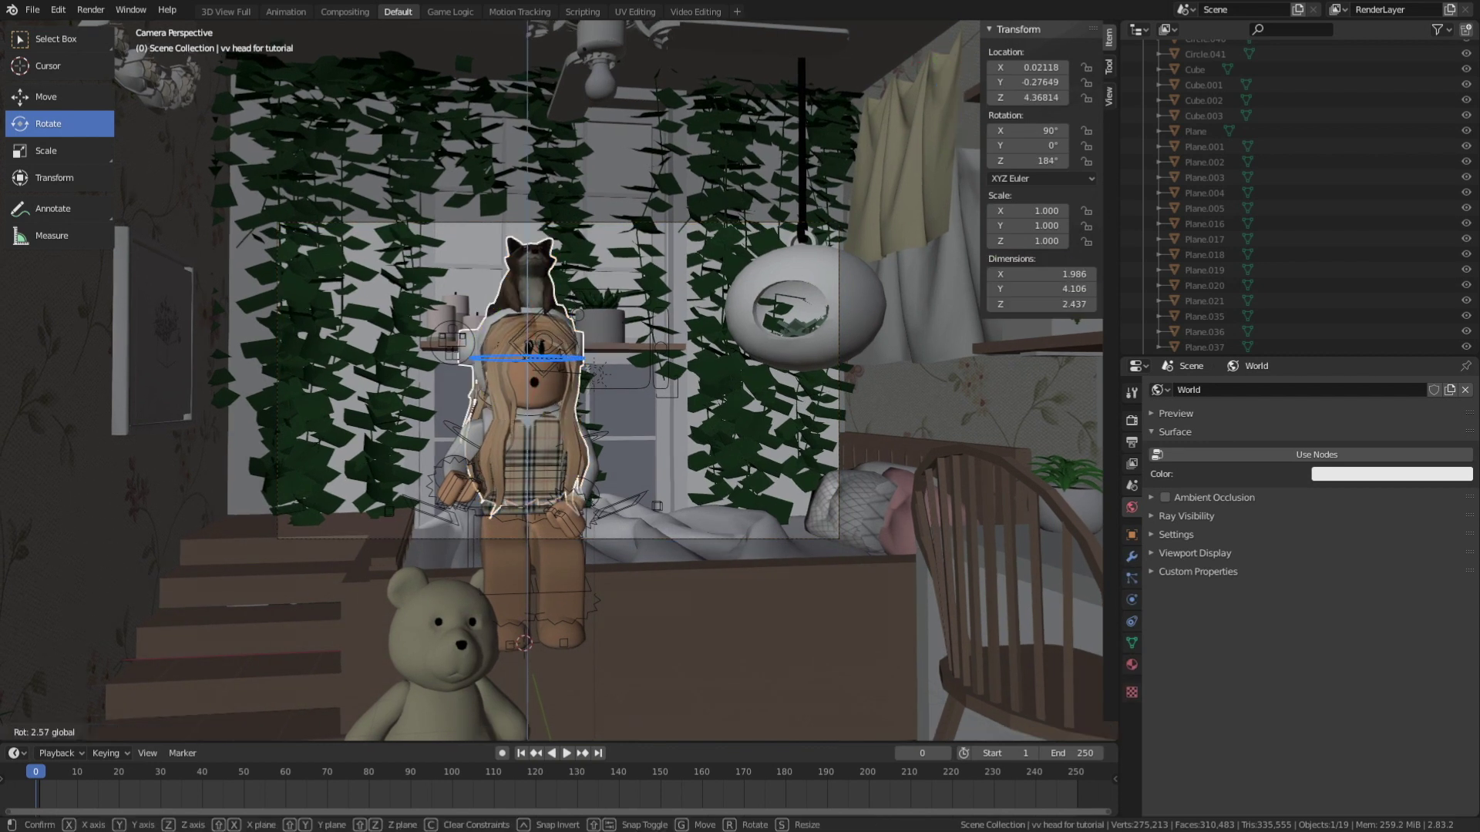
pyautogui.moveTo(543, 360)
pyautogui.mouseDown()
pyautogui.moveTo(563, 343)
pyautogui.moveTo(530, 338)
pyautogui.mouseUp()
pyautogui.hotkey('shift', 'space')
pyautogui.press('g')
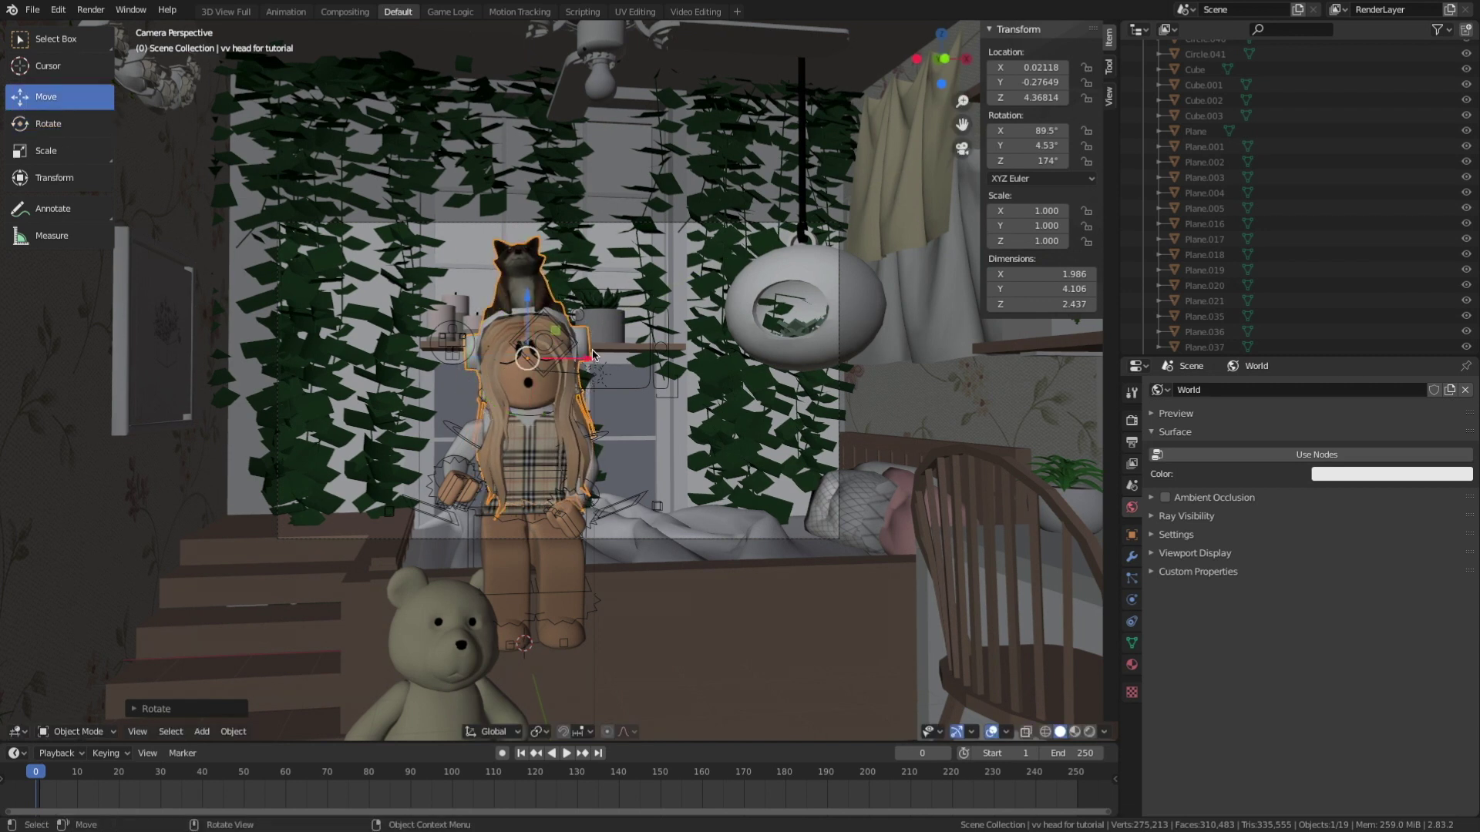
pyautogui.moveTo(579, 356); pyautogui.dragTo(583, 357)
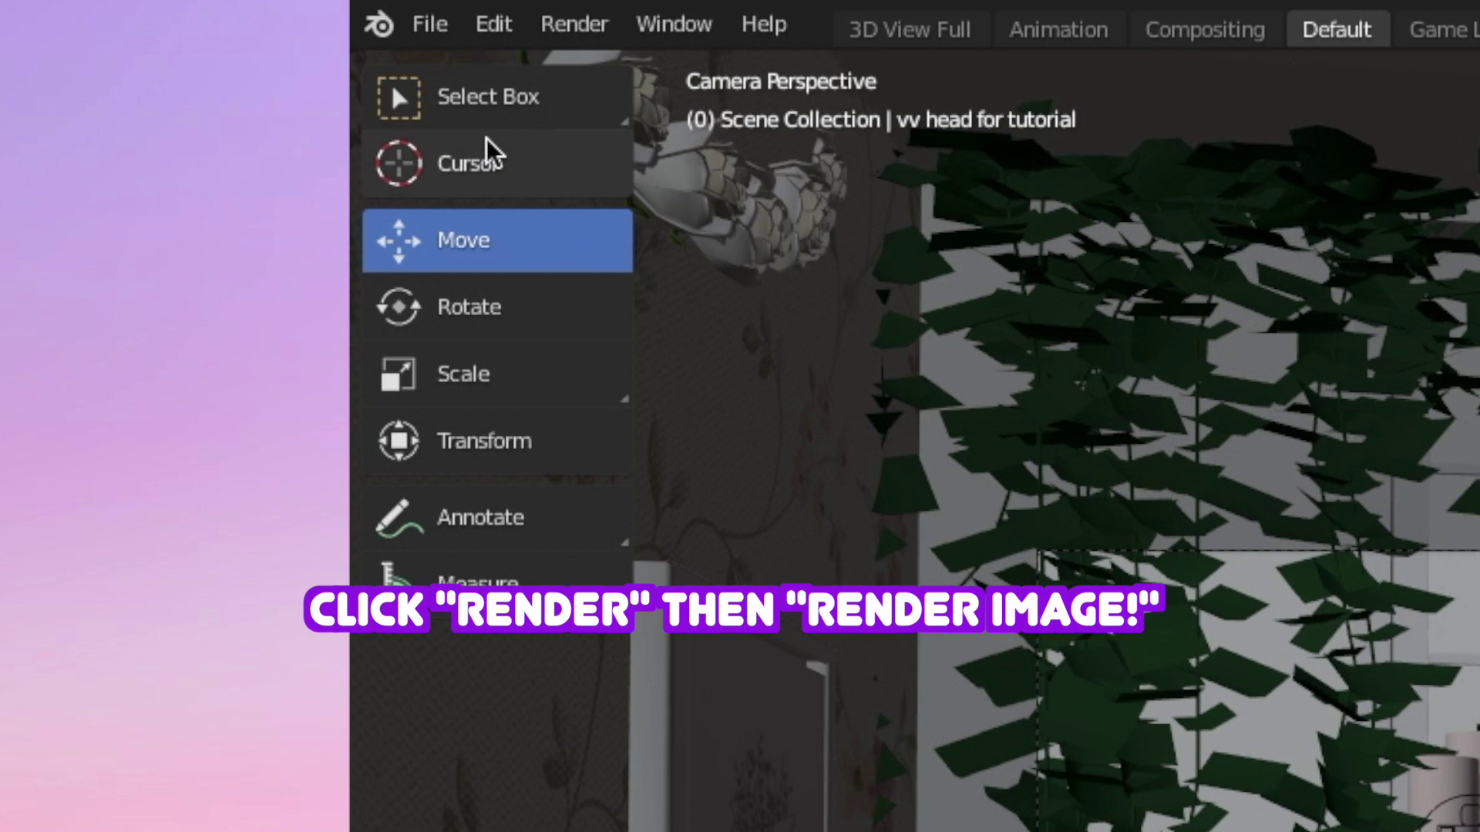
# - Render the camera view with Render > Render Image
pyautogui.click(568, 35)
pyautogui.click(583, 68)
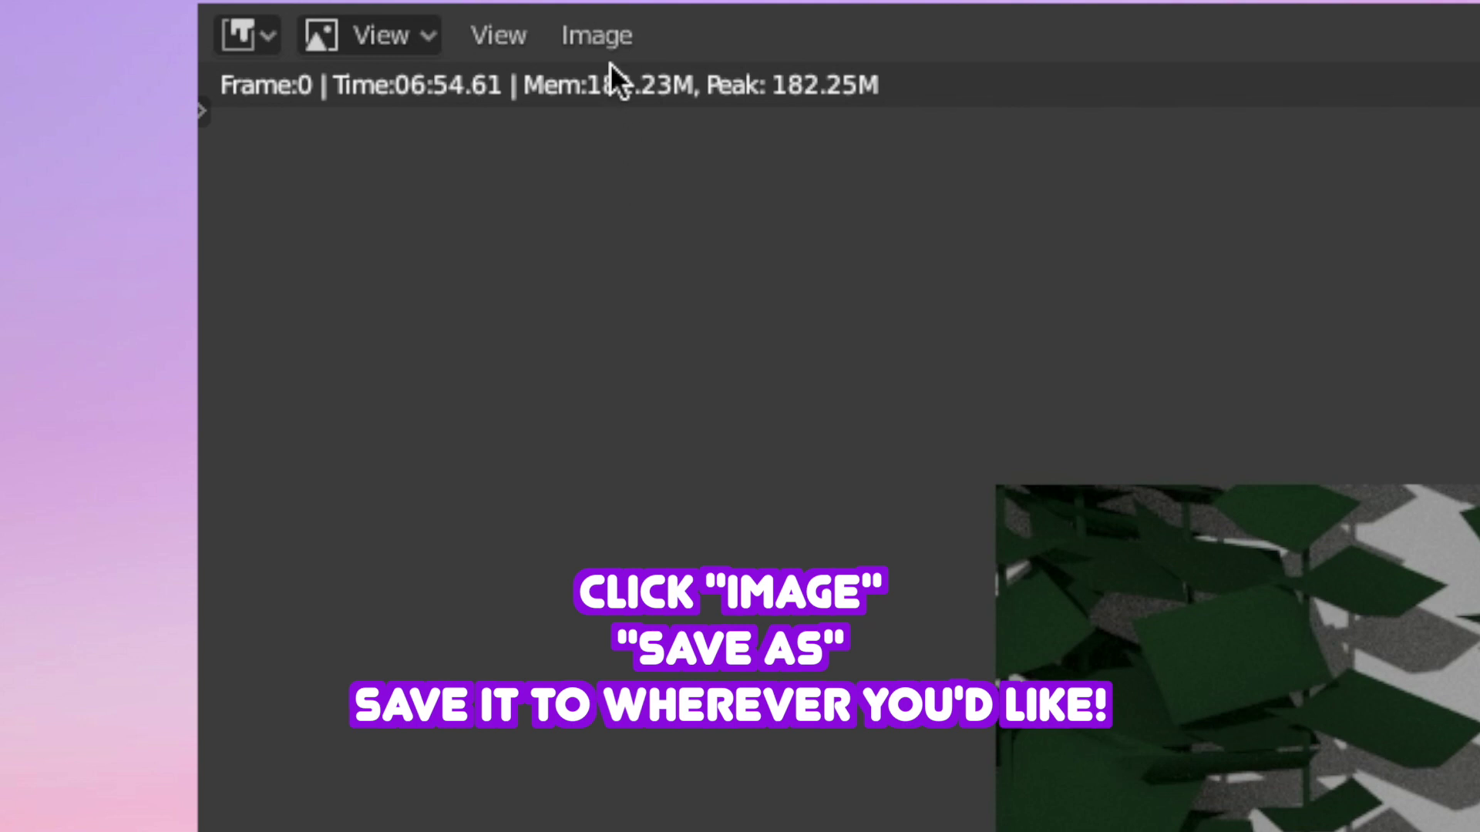
# - Open the Render Result's Image menu to save the finished render
pyautogui.click(609, 49)
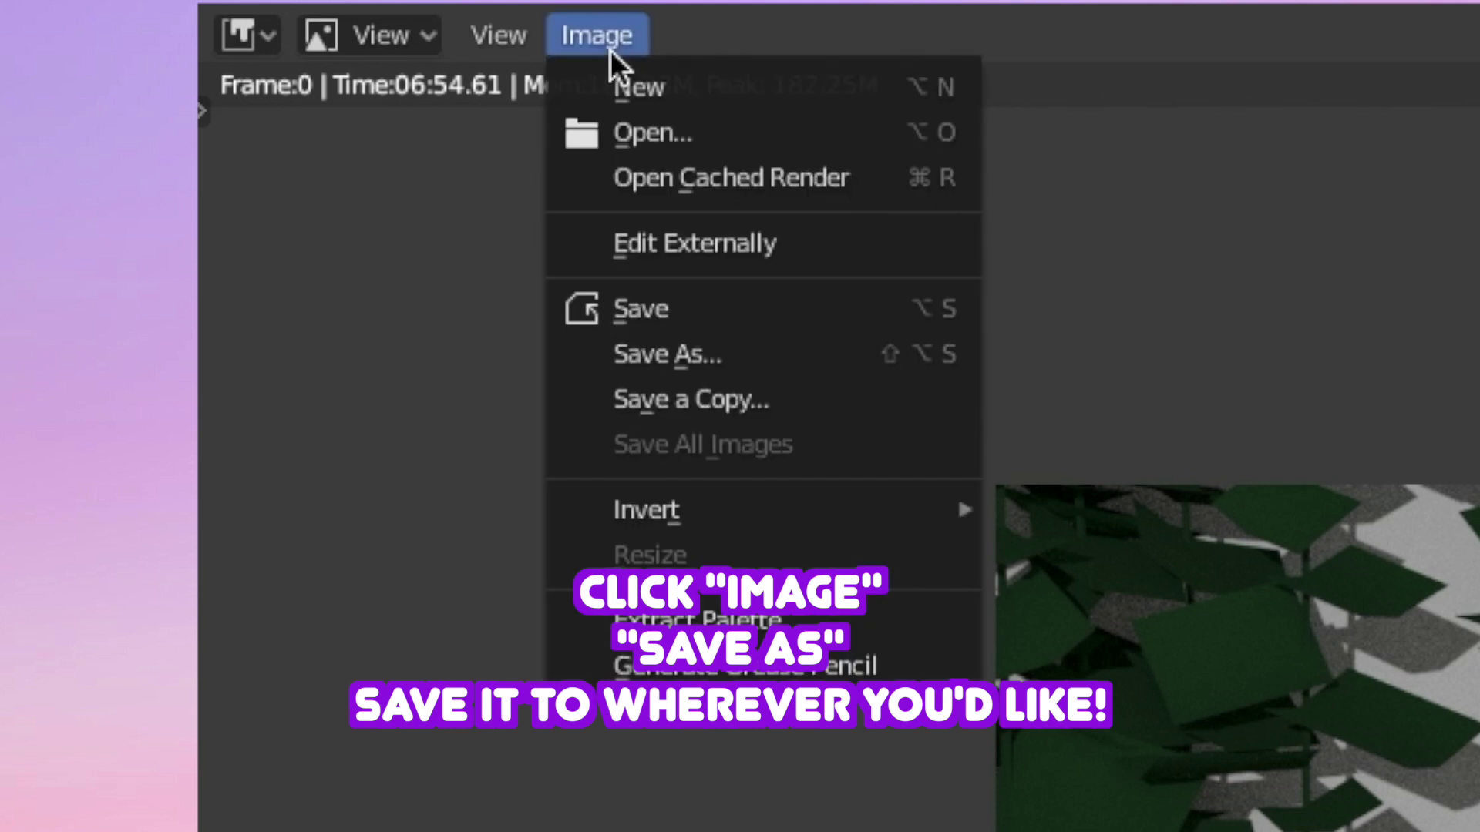